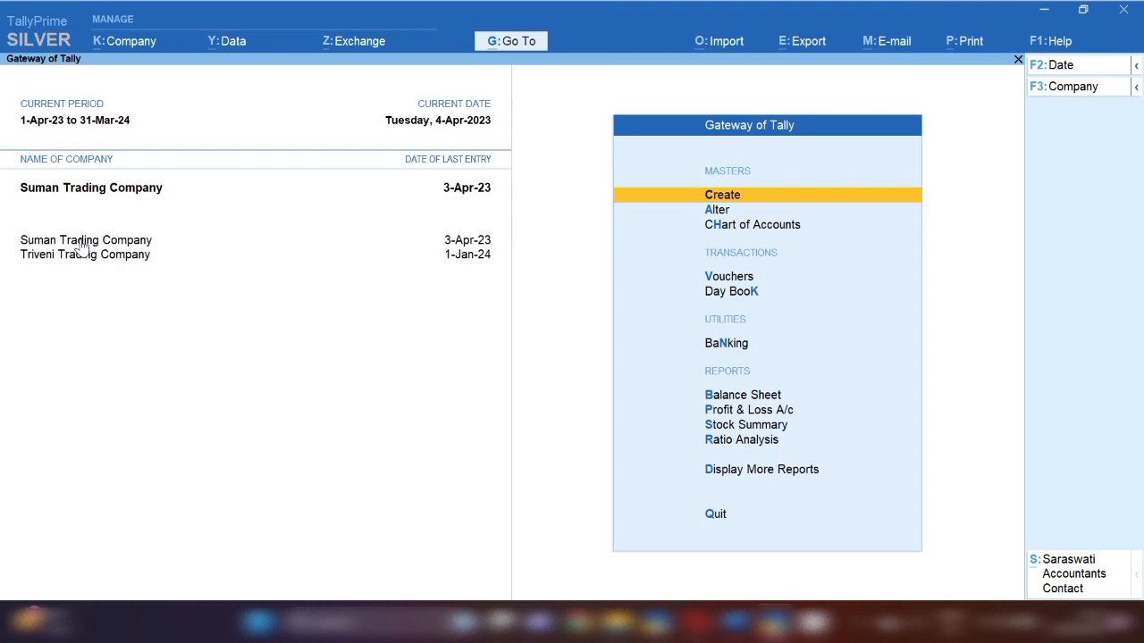
Review Suman Trading Company's April purchase vouchers, starting from the Statistics report of voucher types
key("d")
key("s")
key("s")
key("Up")
key("Up")
key("Up")
key("Up")
key("Up")
key("Up")
key("Up")
key("Up")
key("Up")
key("Up")
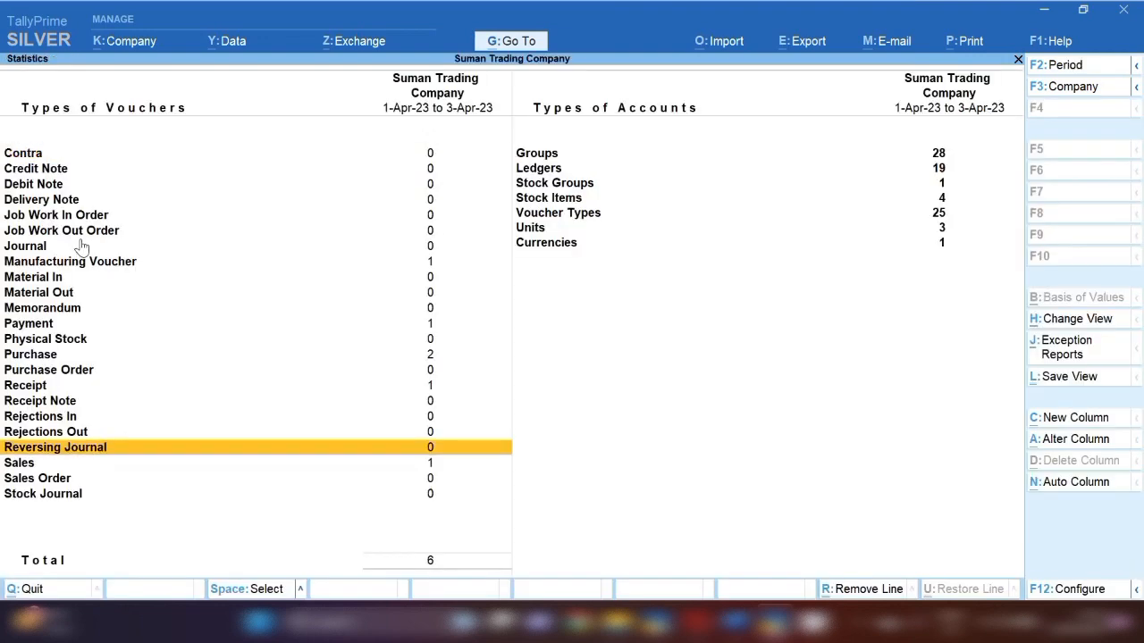
key("Down")
key("Down")
key("Down")
key("Return")
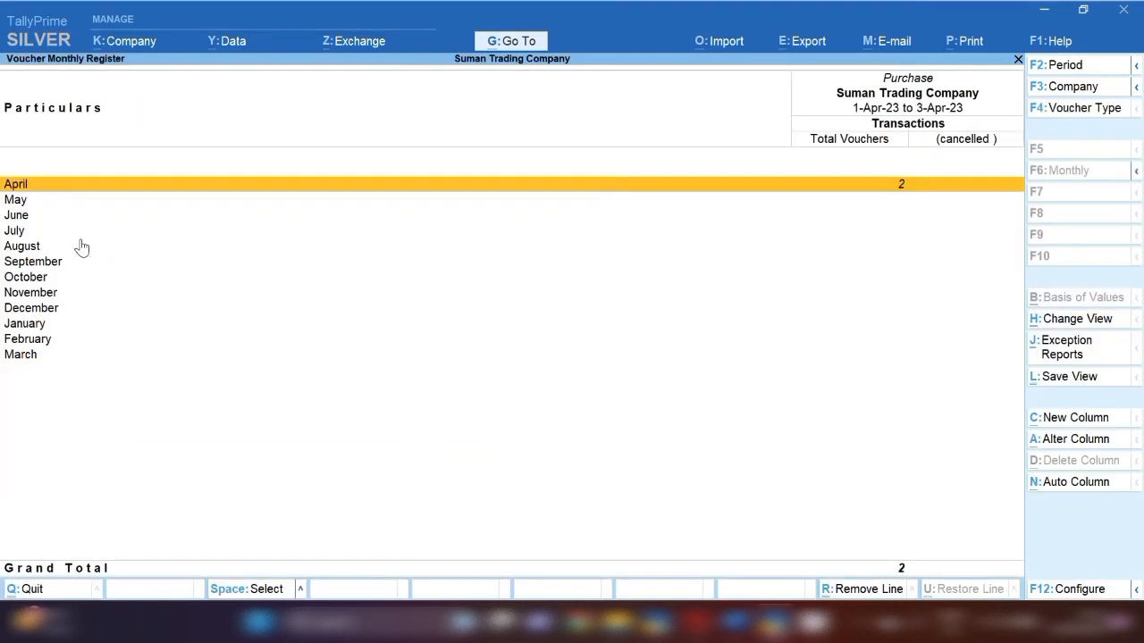
key("Return")
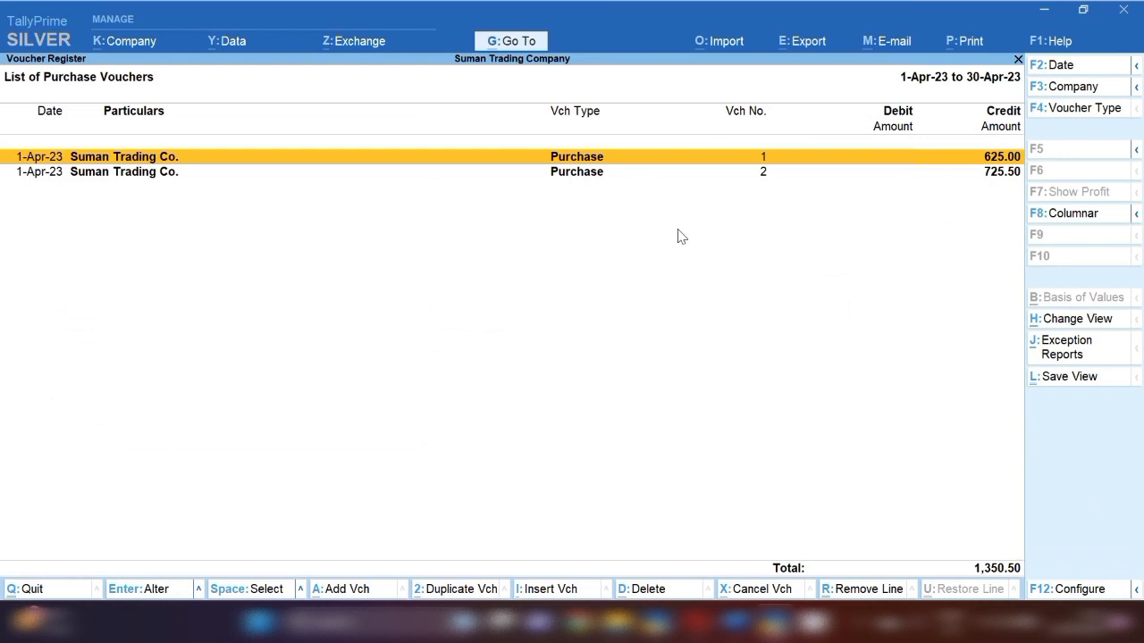
key("Escape")
key("Escape")
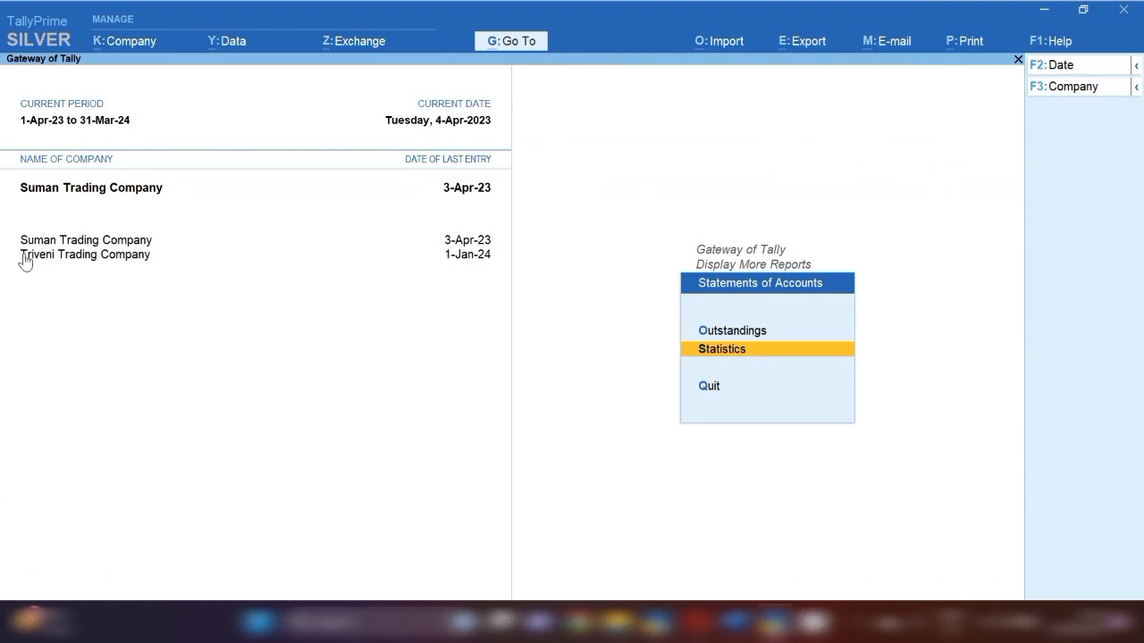
Switch to Triveni Trading Company and open the monthly register of its Payment vouchers from Statistics
left_click(34, 257)
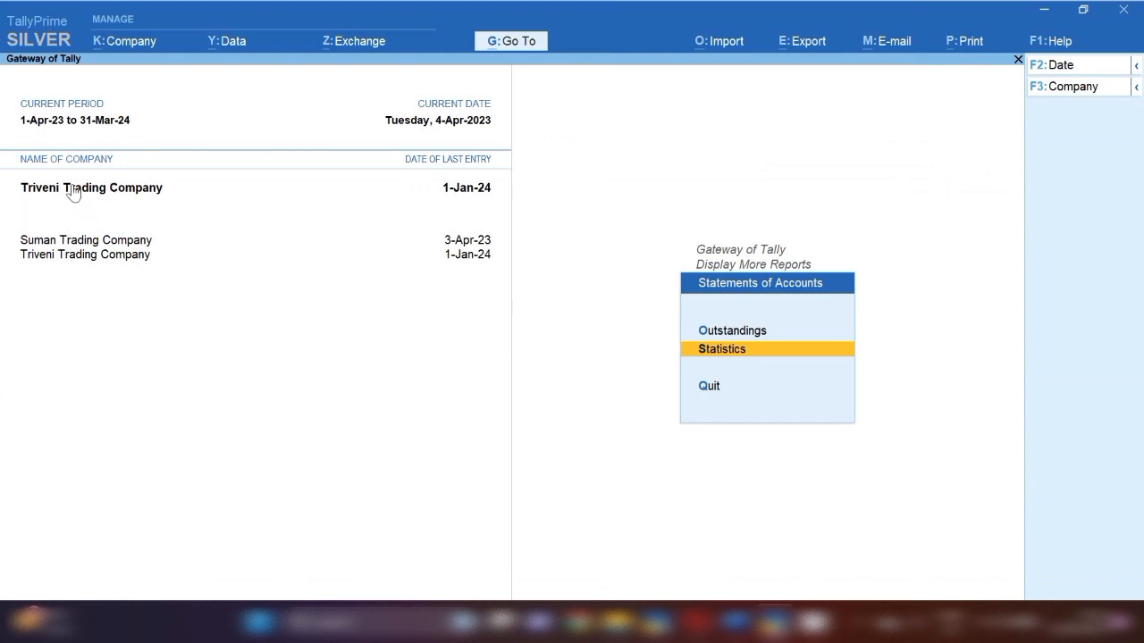
key("Return")
key("Down")
key("Down")
key("Down")
key("Down")
key("Down")
key("Down")
key("Down")
key("Down")
key("Down")
key("Down")
key("Down")
key("Down")
key("Down")
key("Down")
key("Down")
key("Down")
key("Down")
key("Down")
key("Down")
key("Down")
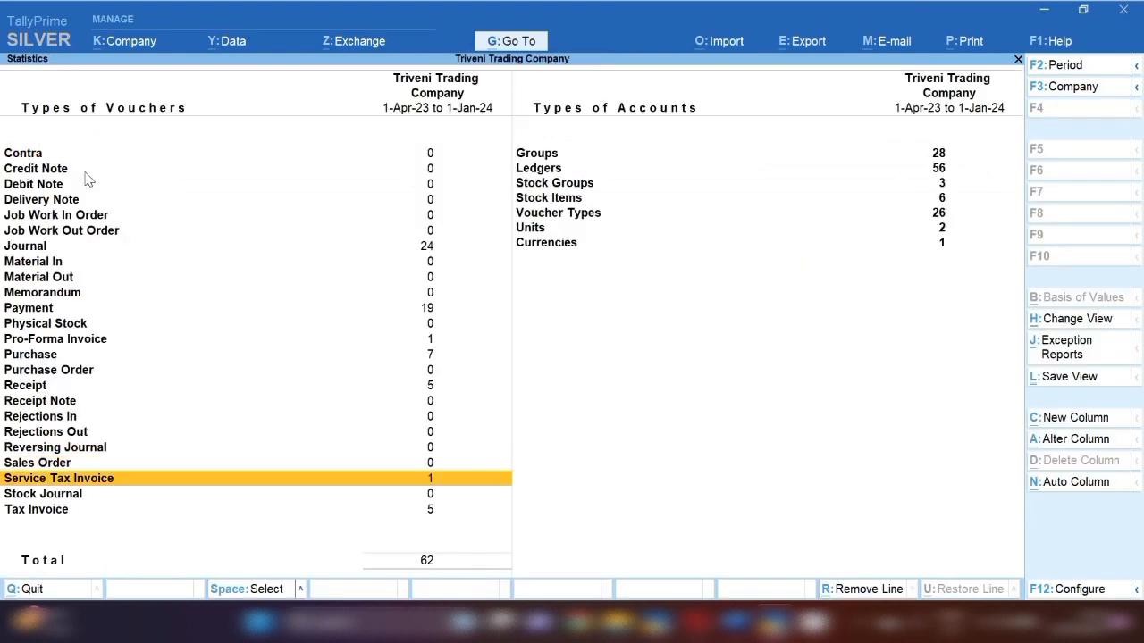
key("Up")
key("Up")
key("Up")
key("Up")
key("Up")
key("Up")
key("Up")
key("Up")
key("Up")
key("Up")
key("Up")
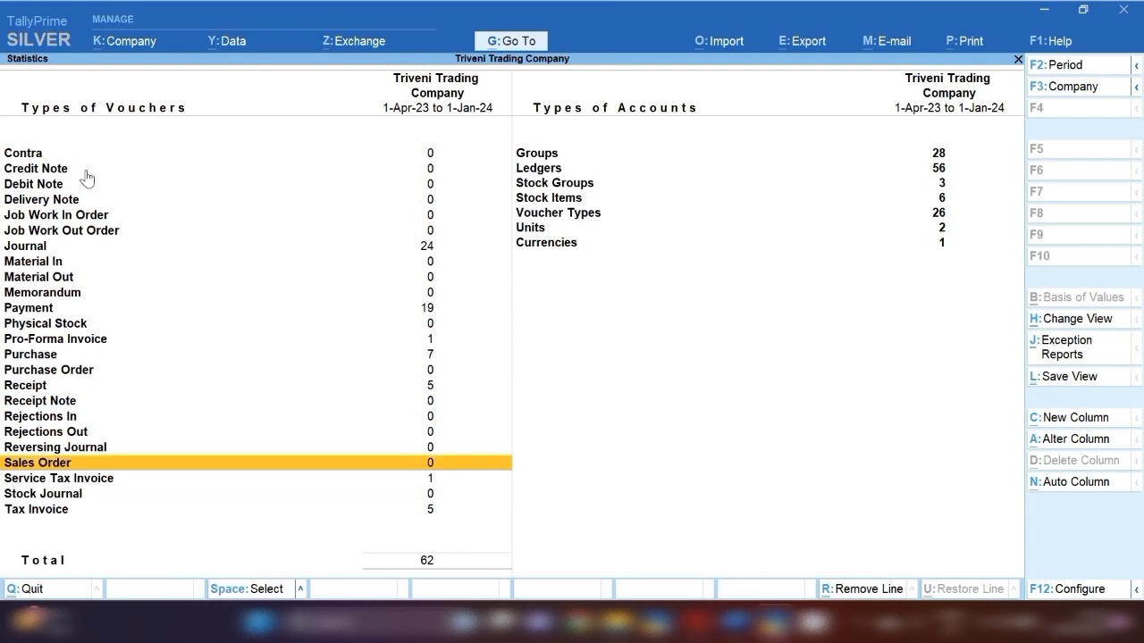
key("Return")
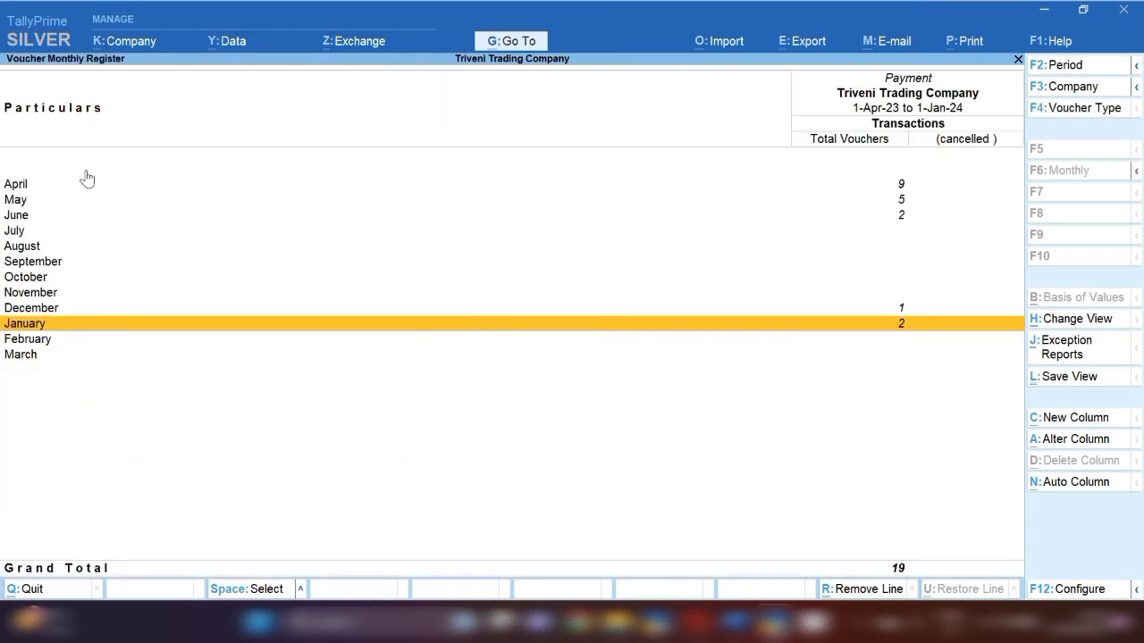
List the payment vouchers for April
key("Up")
key("Up")
key("Up")
key("Up")
key("Up")
key("Up")
key("Up")
key("Up")
key("Up")
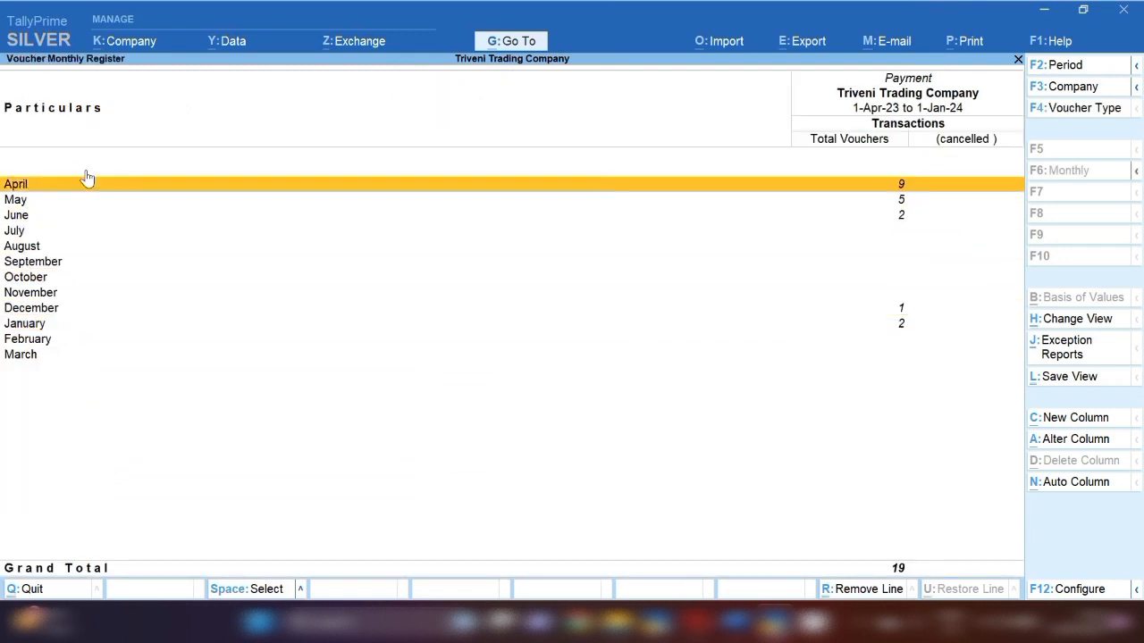
key("Return")
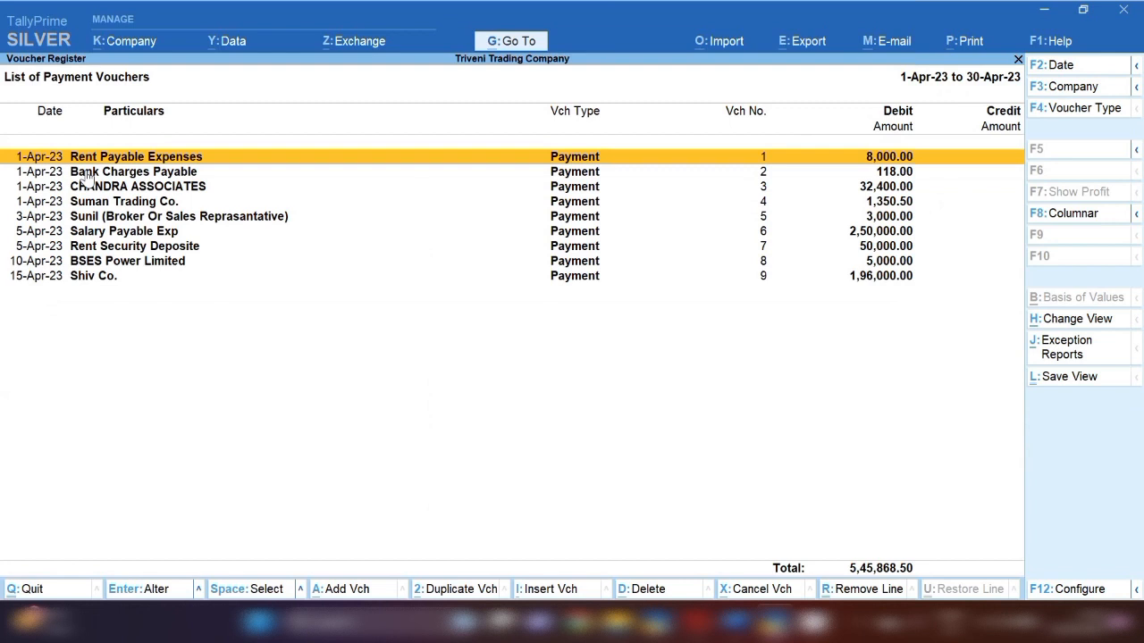
Open the payment voucher for Suman Trading Co. and inspect its ledger's group, closing both without changes
key("Down")
key("Down")
key("Down")
key("Return")
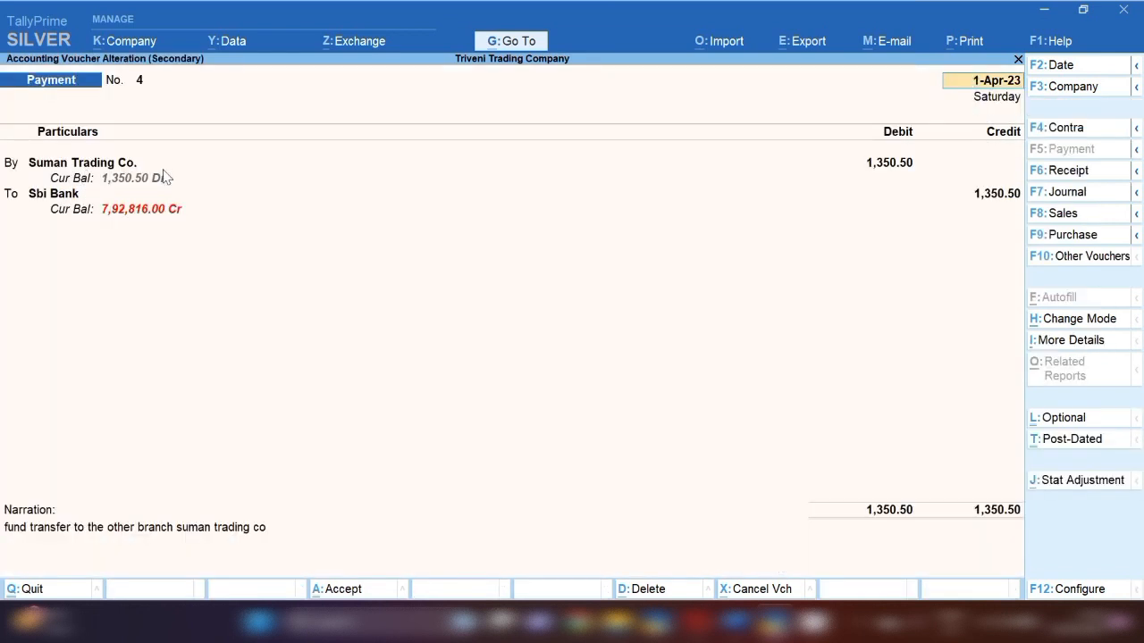
left_click(89, 170)
key("ctrl+Return")
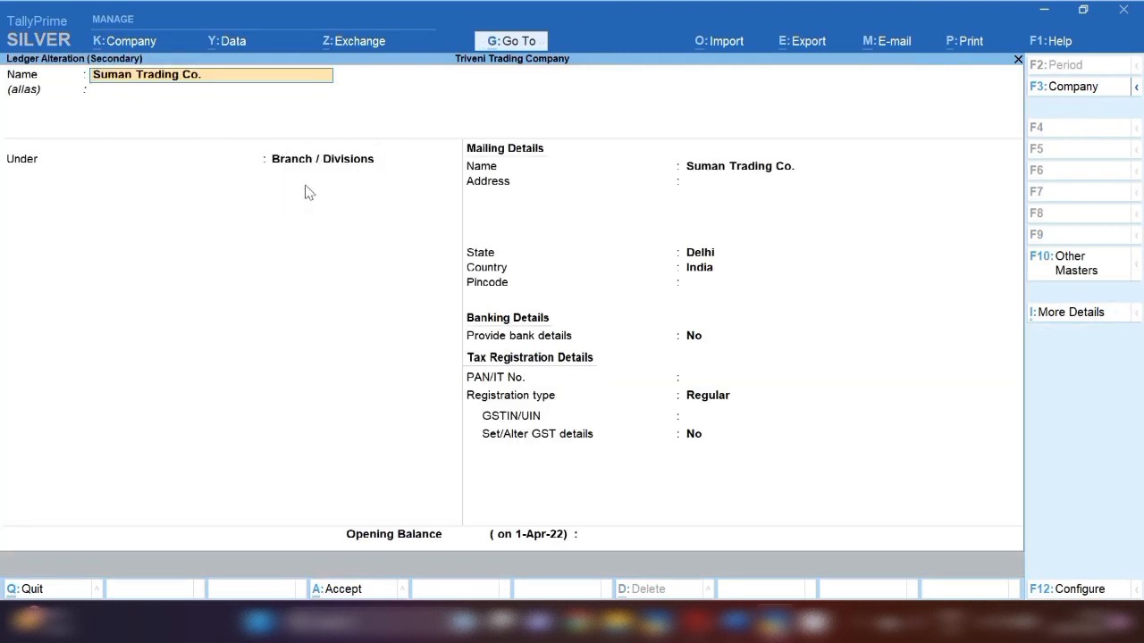
key("Escape")
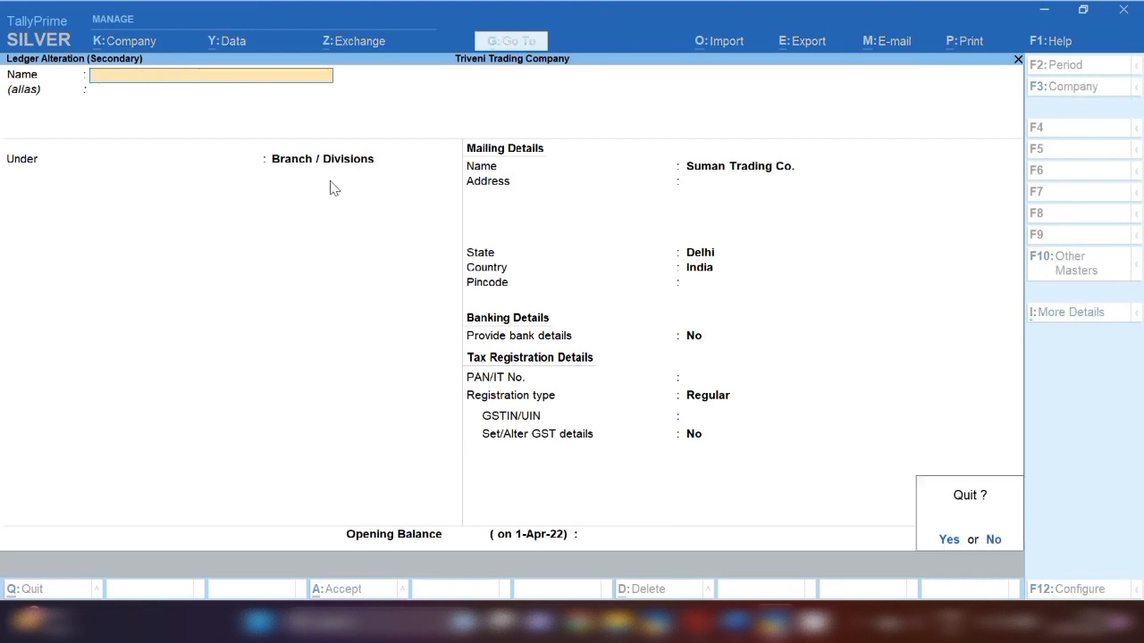
key("y")
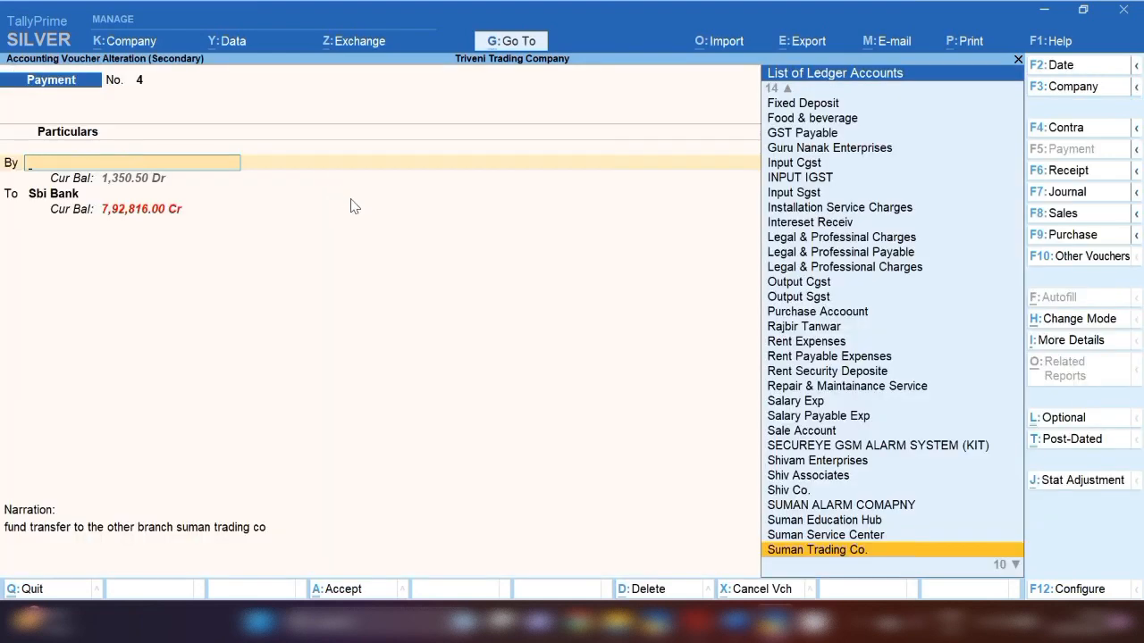
key("Escape")
key("y")
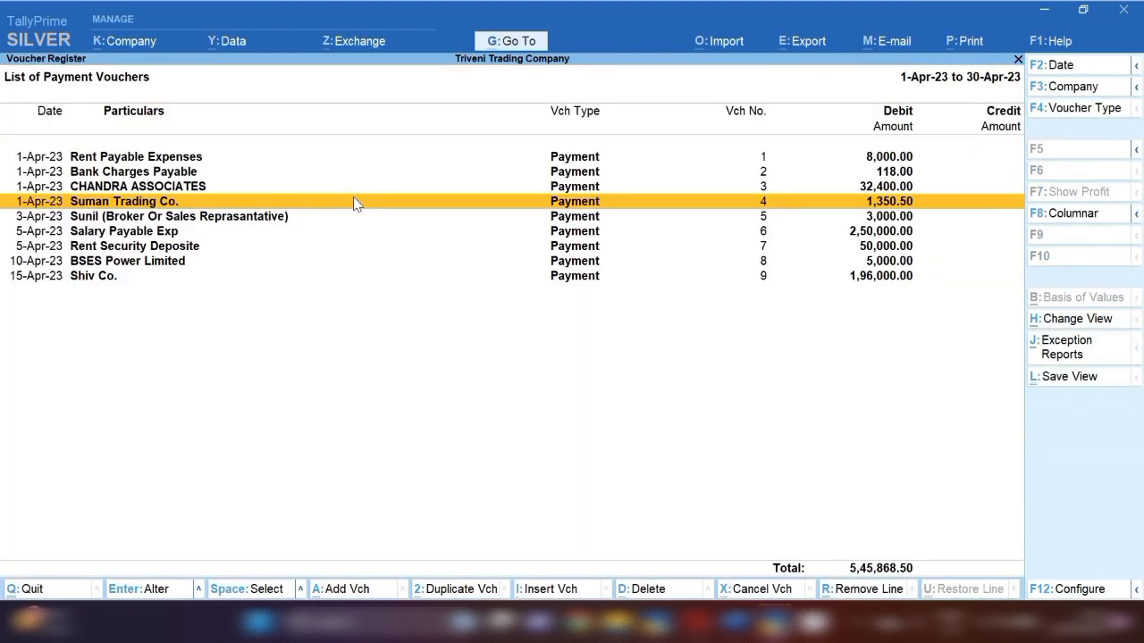
Review the ledger lines of the Suman Trading Co. payment voucher again, and leave the Statistics report
key("Return")
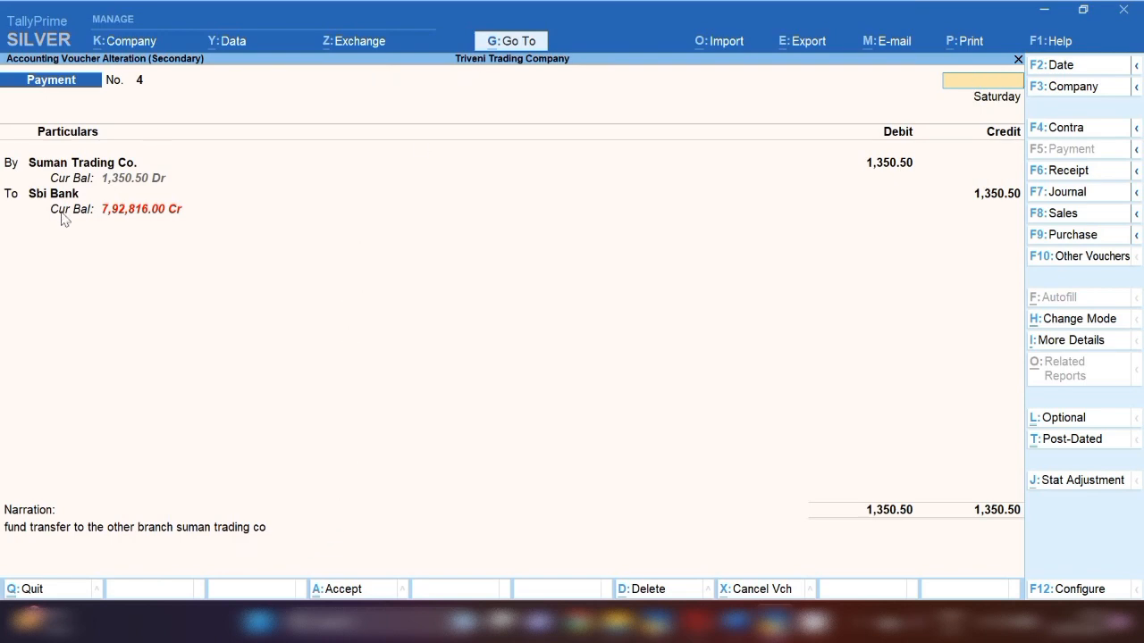
key("Escape")
key("Escape")
key("Escape")
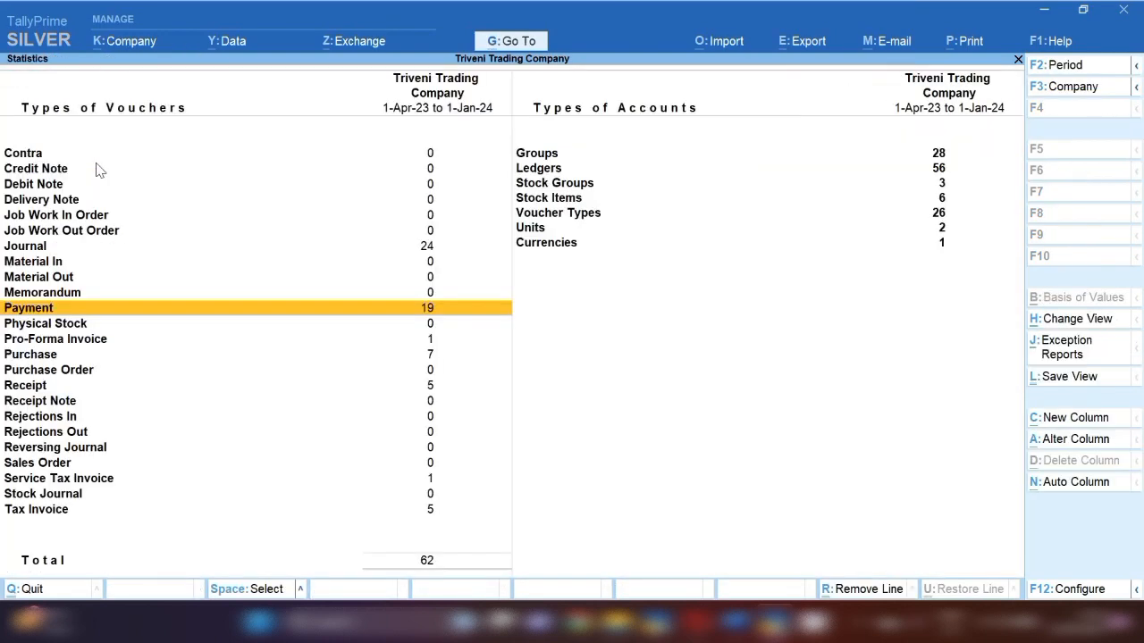
key("Escape")
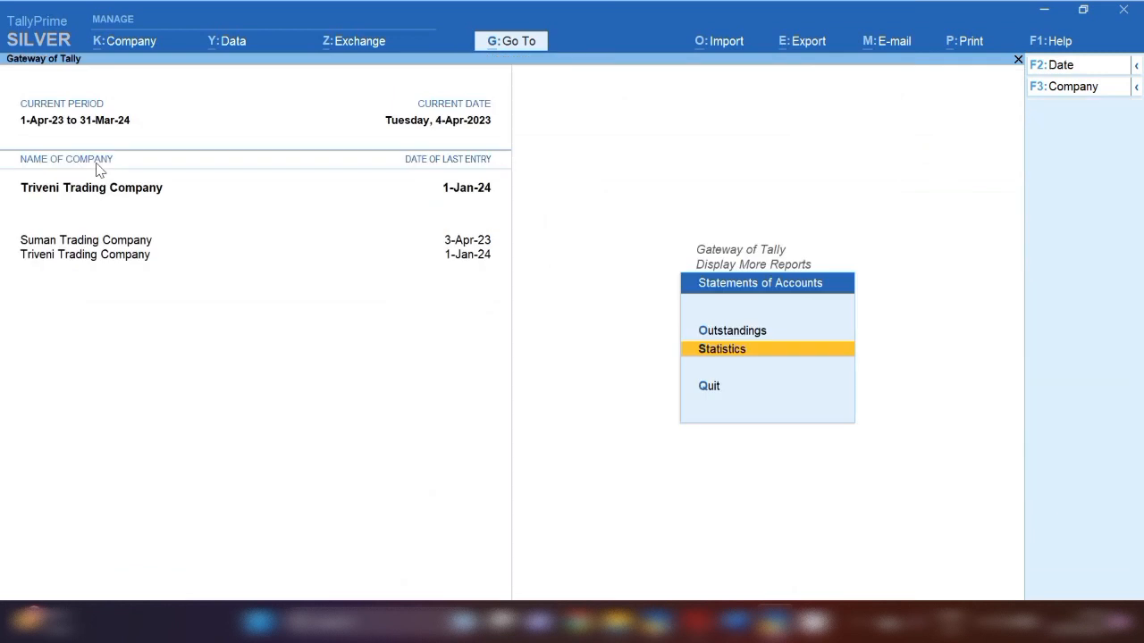
Make Suman Trading Company the active company and return to the additional reports
left_click(79, 245)
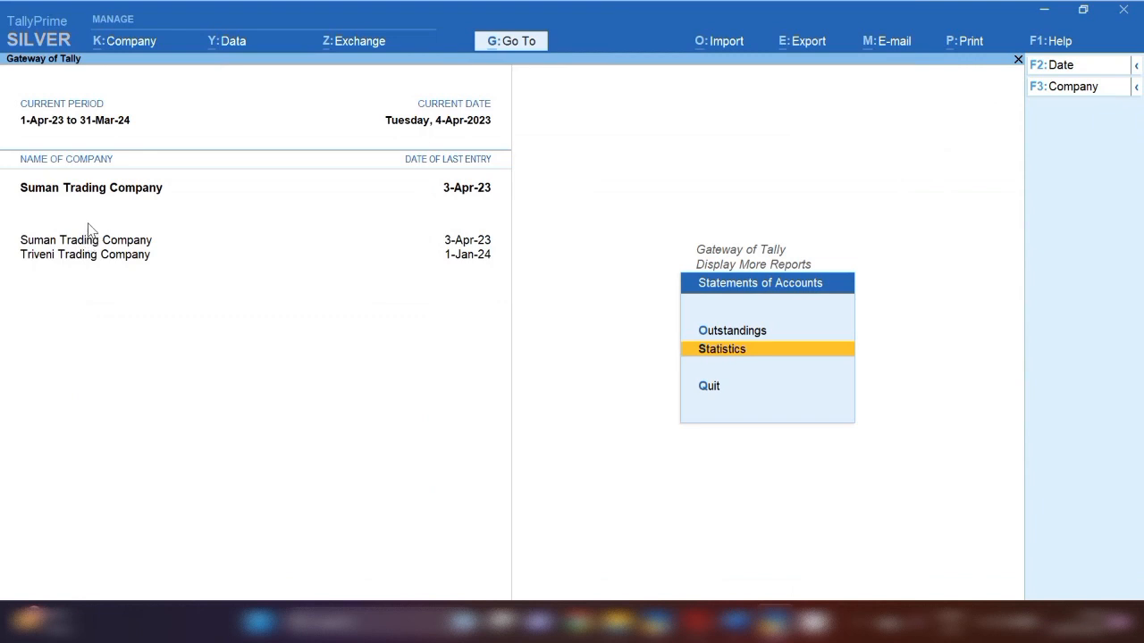
key("Escape")
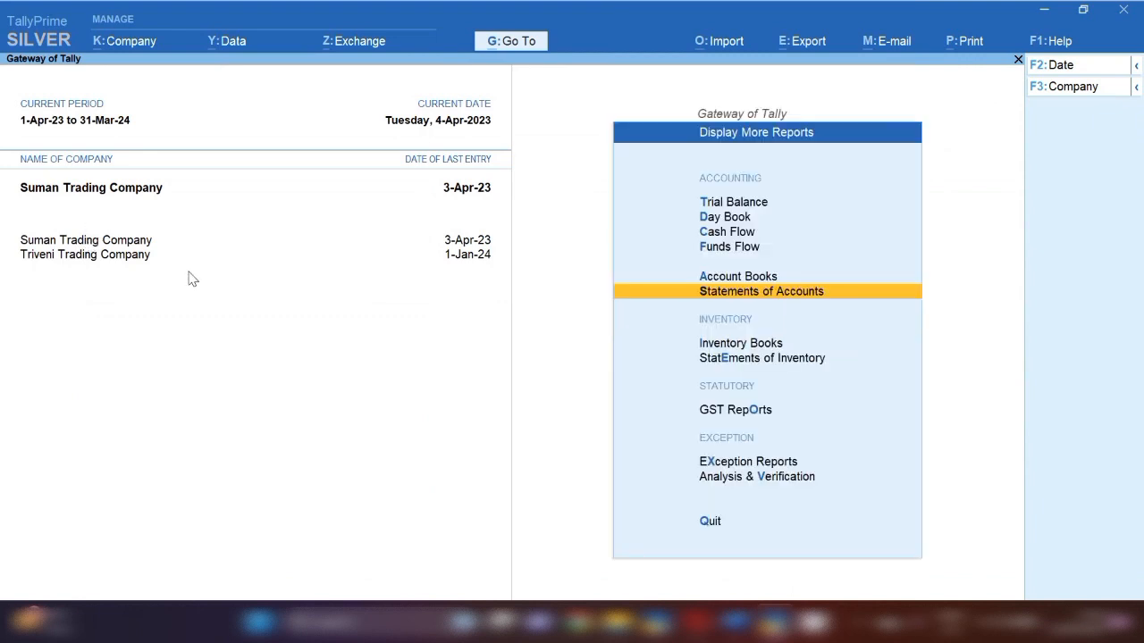
key("d")
key("Escape")
key("Return")
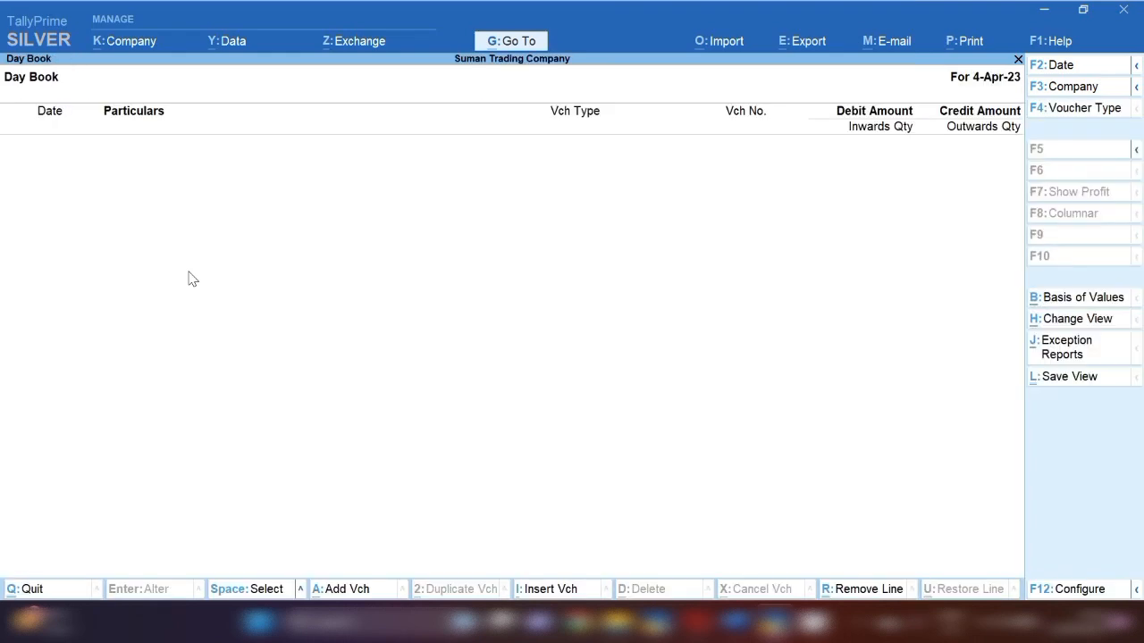
key("Escape")
key("Escape")
key("Escape")
key("Escape")
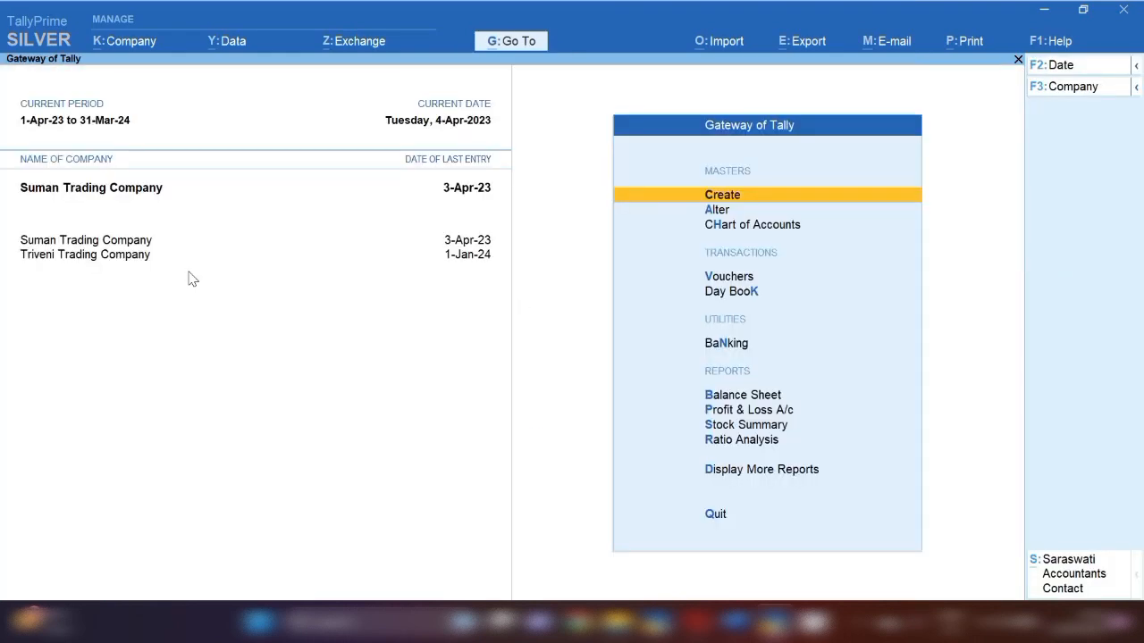
Open Suman Trading Company's April receipt voucher from Triveni Trading Company through the Statistics report
key("d")
key("s")
key("s")
key("Up")
key("Up")
key("Up")
key("Up")
key("Up")
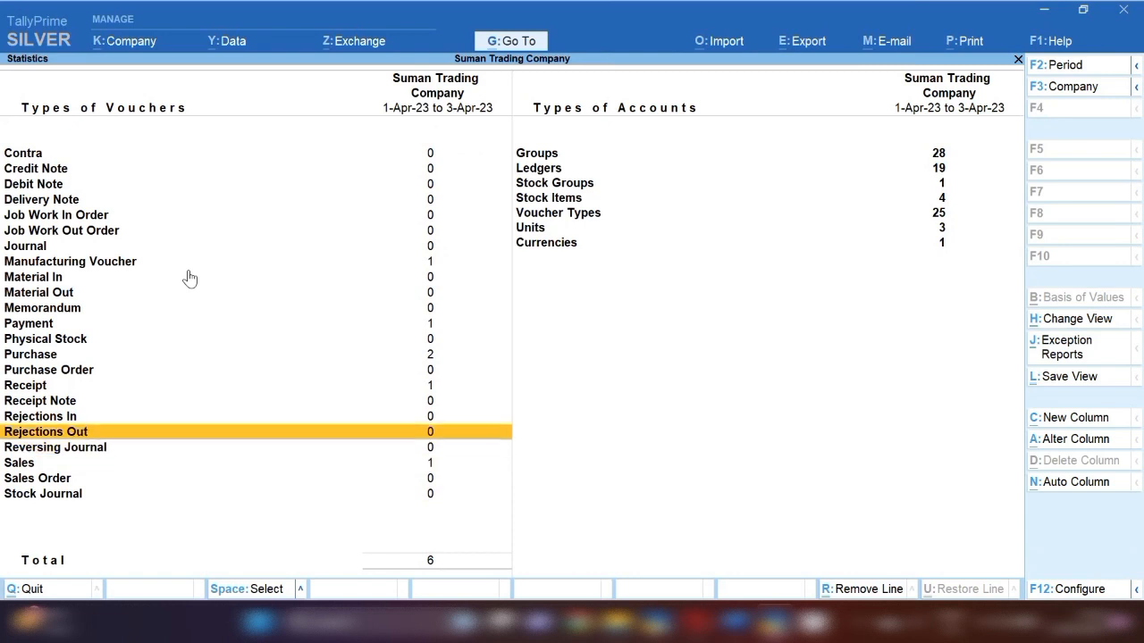
key("Return")
key("Return")
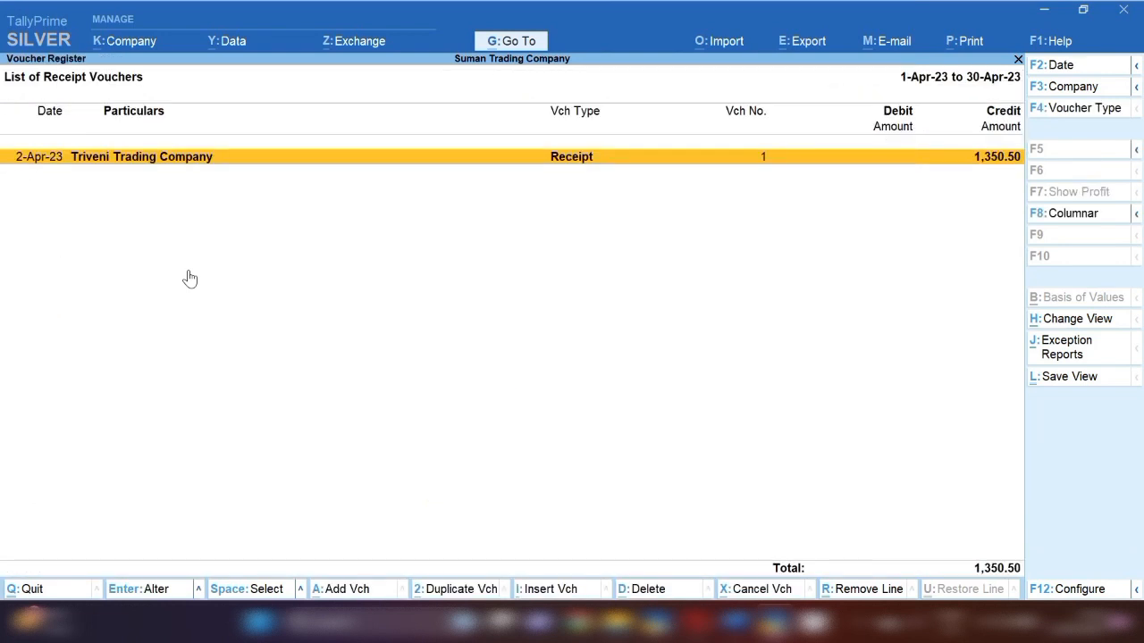
key("Return")
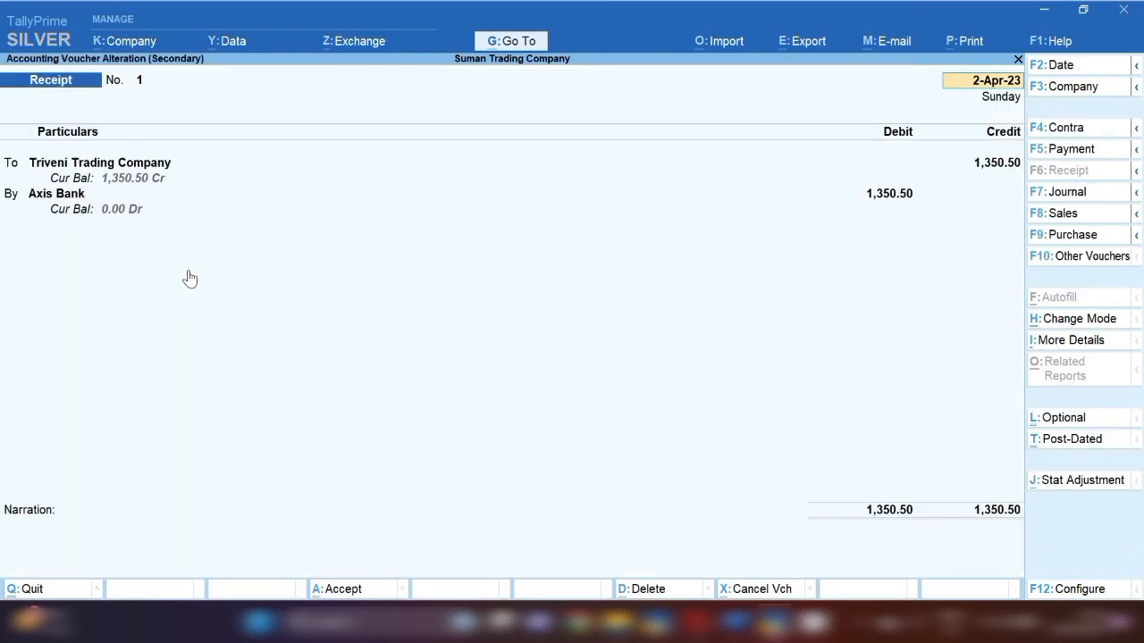
Inspect the group of the Triveni Trading Company ledger used in the receipt voucher, without altering it
left_click(135, 167)
key("Return")
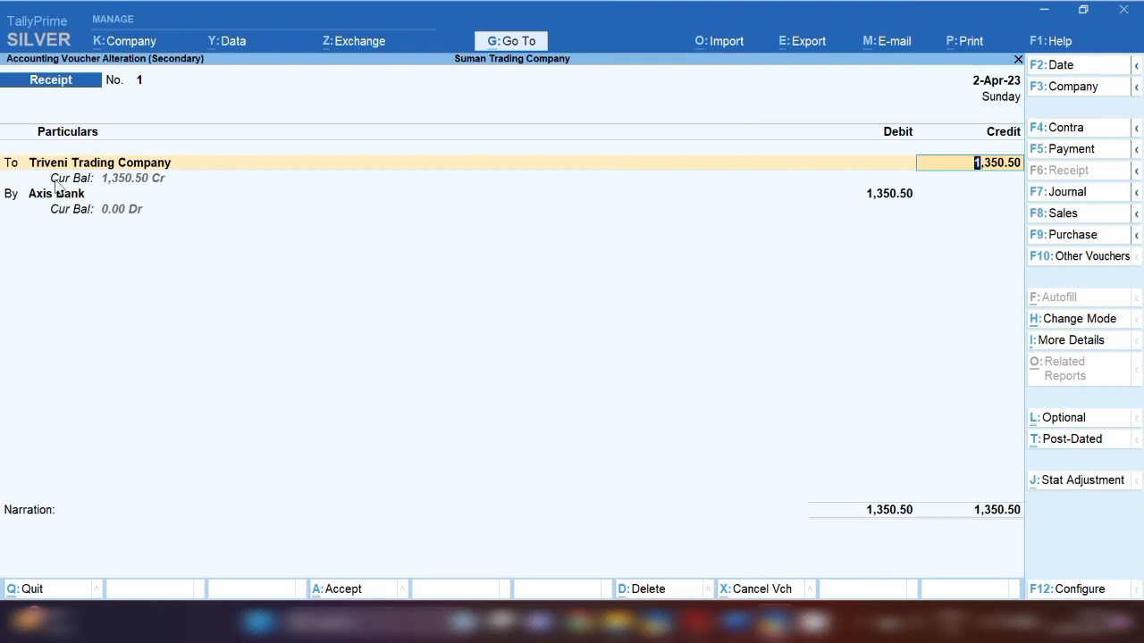
left_click(86, 168)
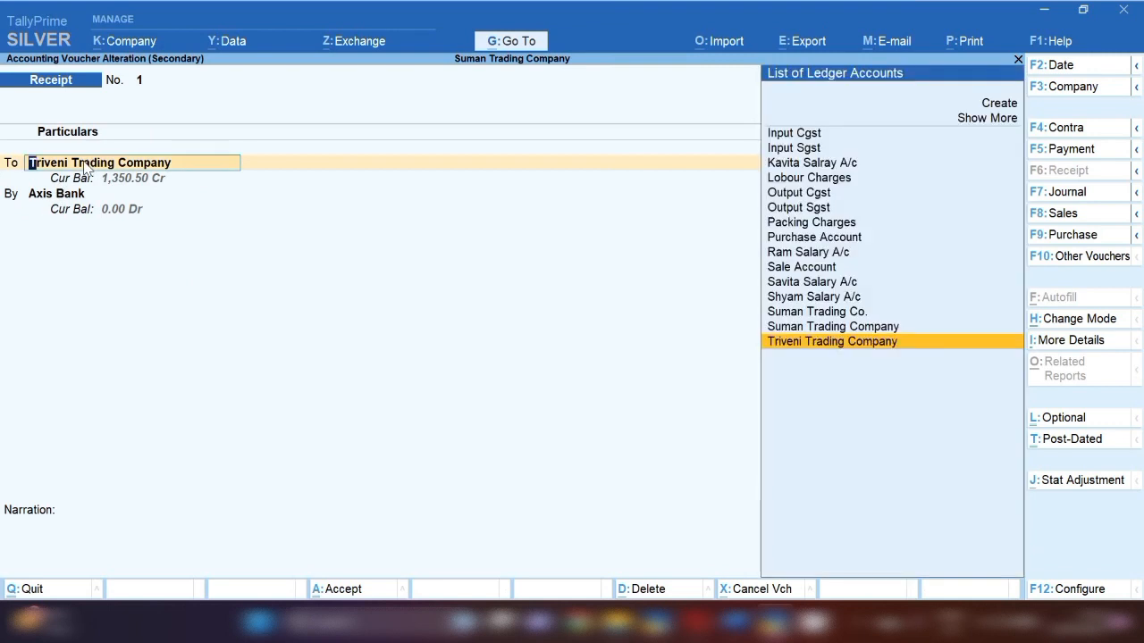
key("ctrl+Return")
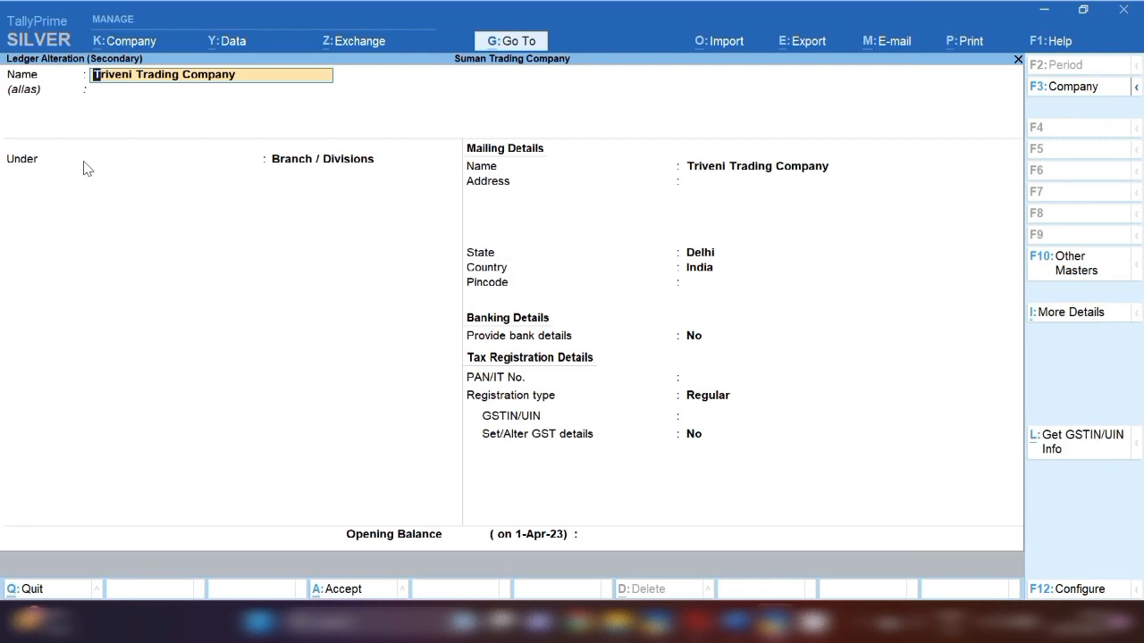
key("Escape")
key("y")
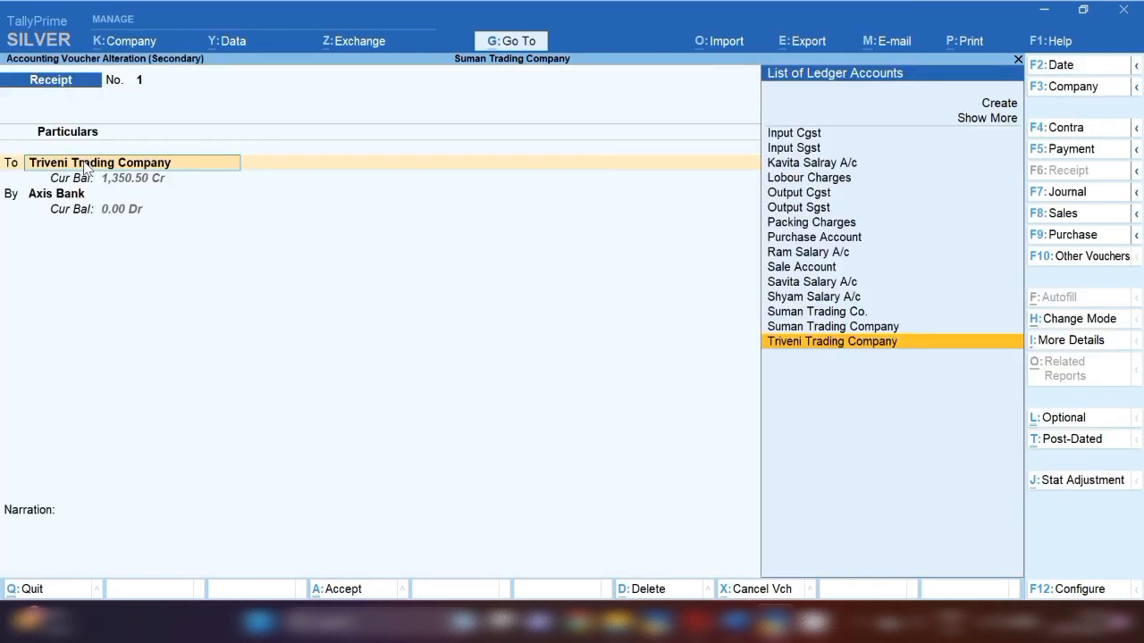
Review the receipt's credit line and Axis Bank debit line, and return to Statistics without saving the voucher
key("Return")
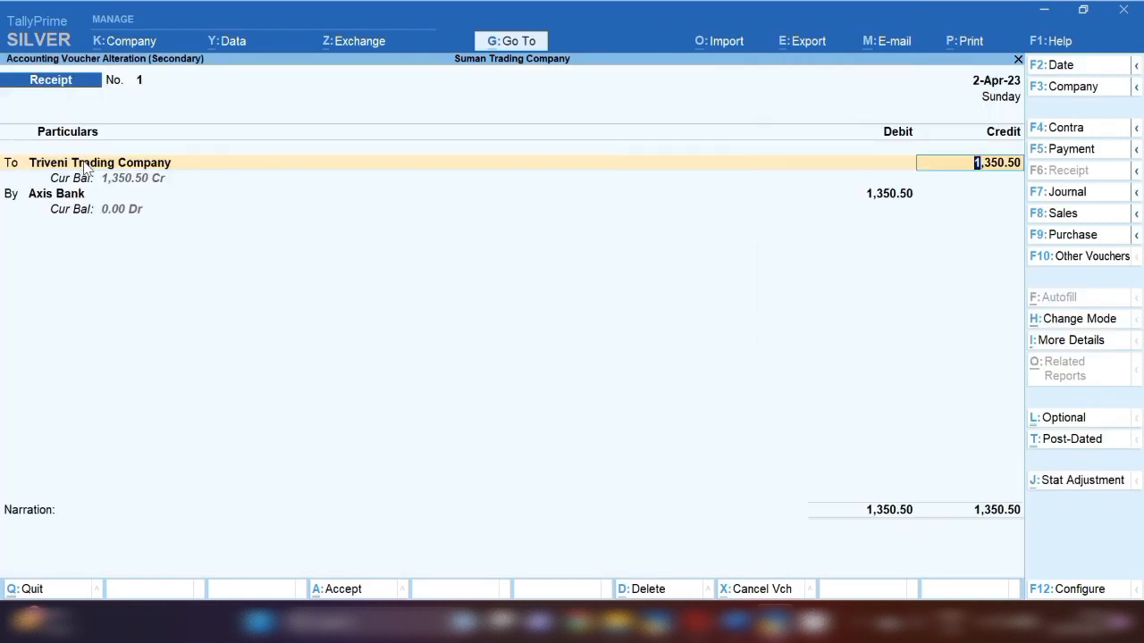
key("Return")
key("Return")
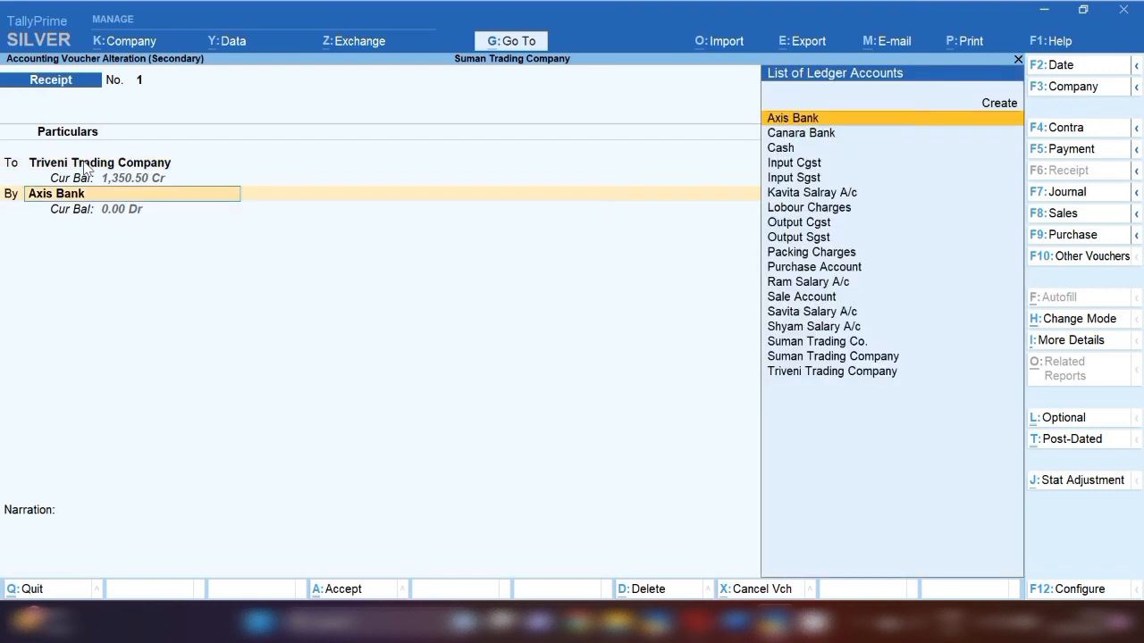
key("Return")
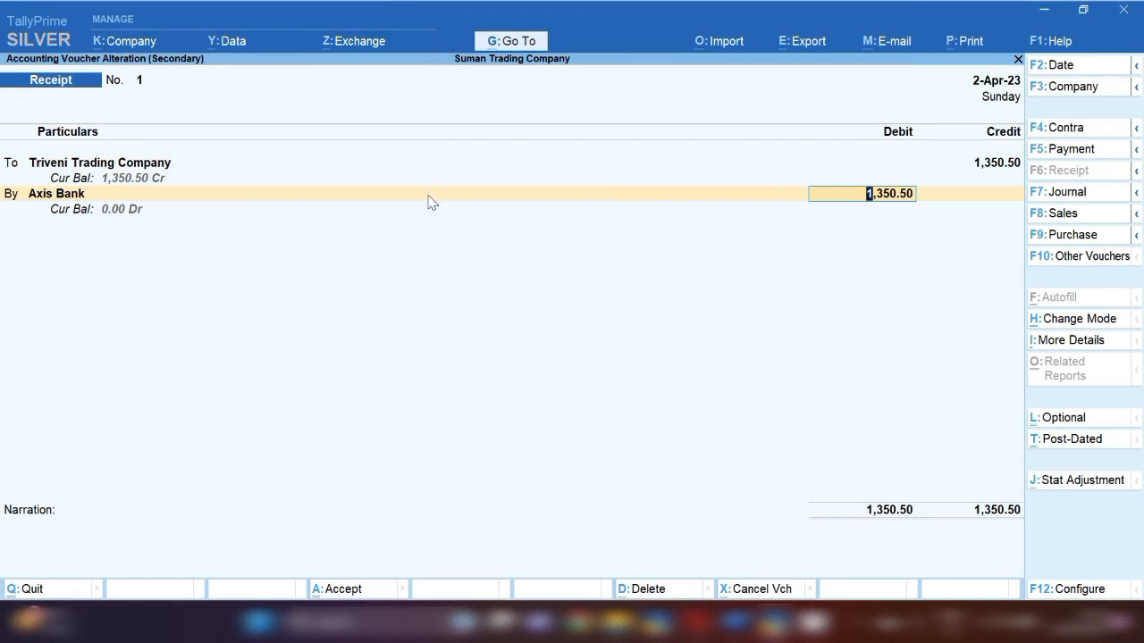
key("BackSpace")
key("Escape")
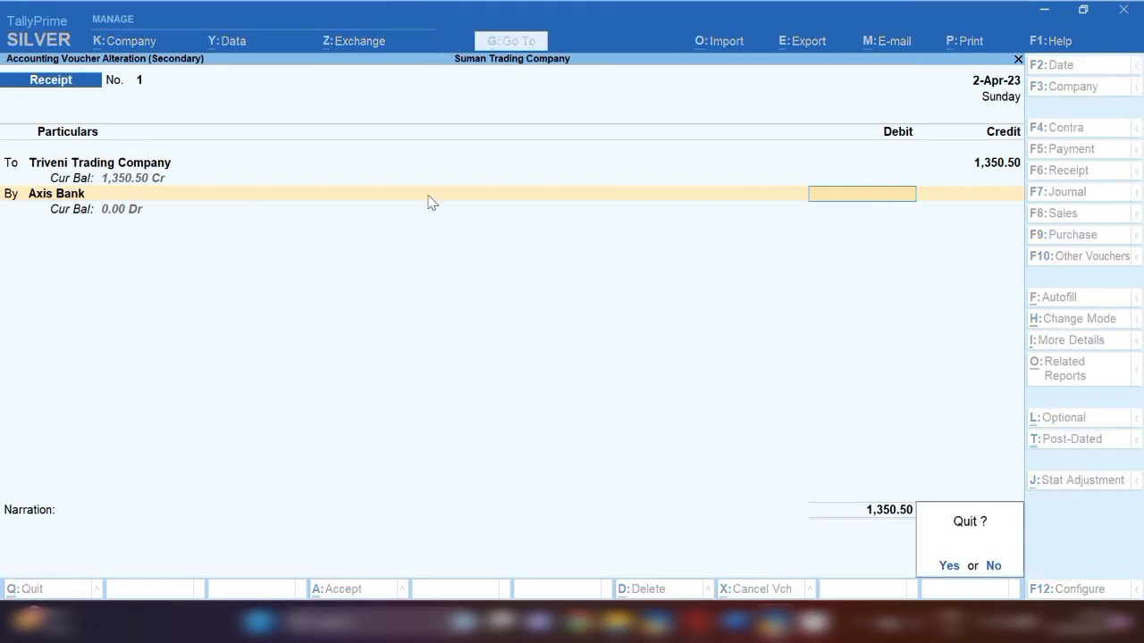
key("y")
key("Escape")
key("Escape")
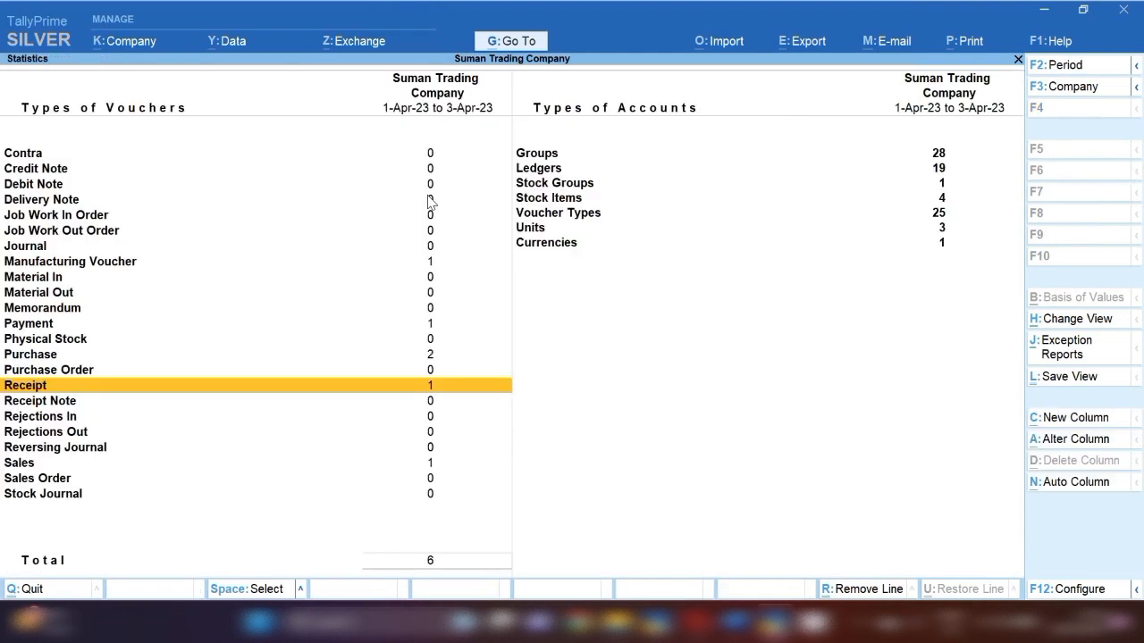
Open Suman Trading Company's April payment voucher to Suman Trading Co. through the Statistics report
key("Up")
key("Up")
key("Up")
key("Up")
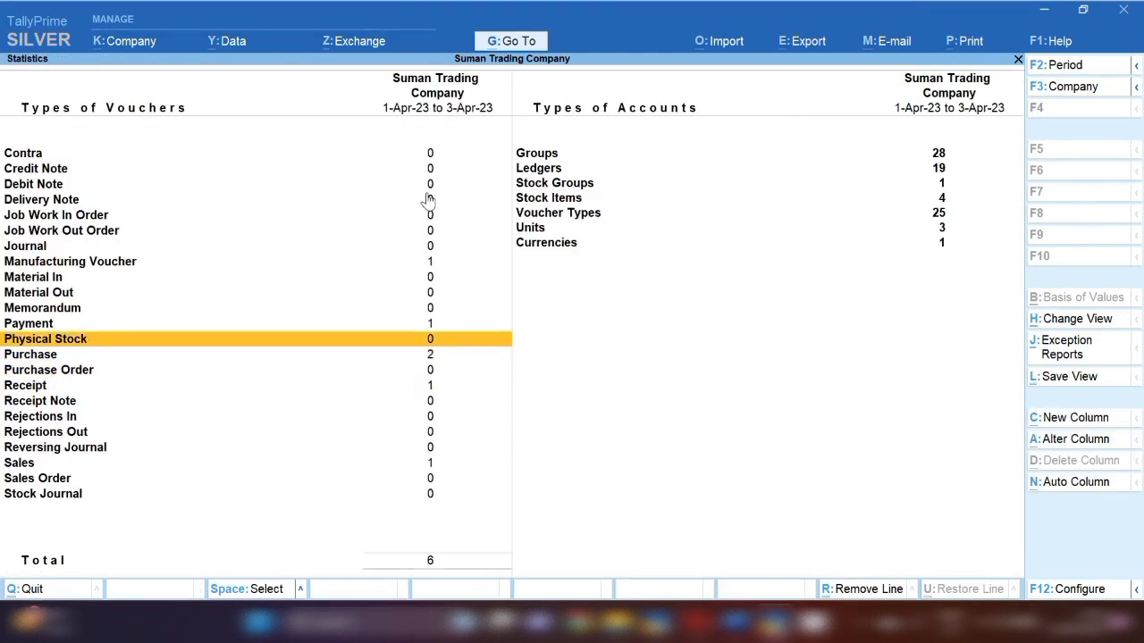
key("Return")
key("Return")
key("Return")
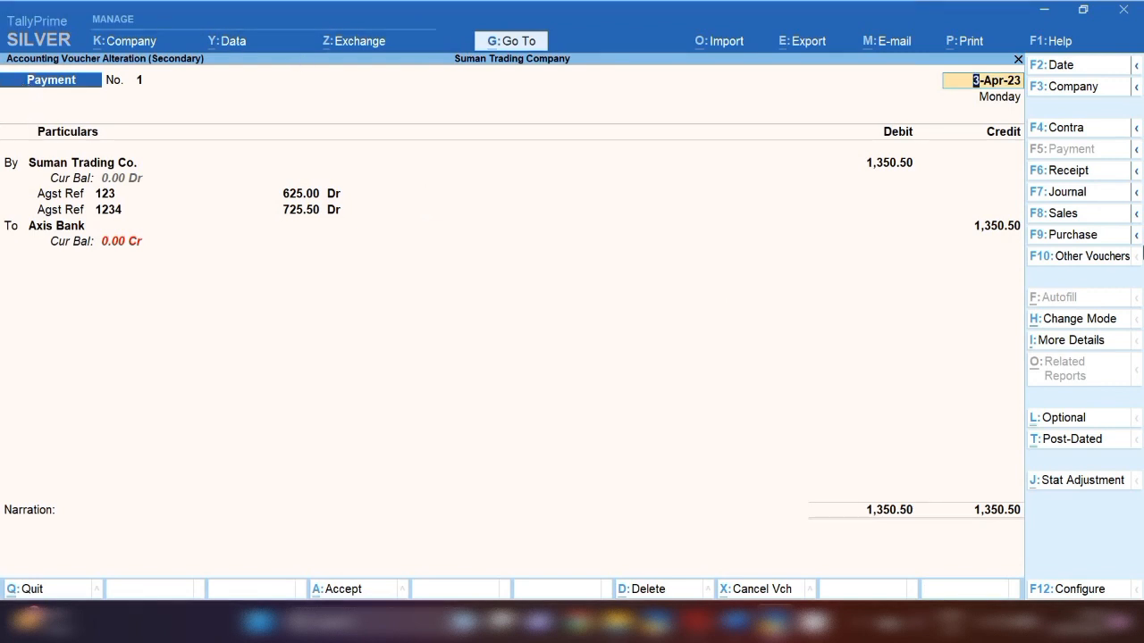
Review the payment's Suman Trading Co. debit line and Axis Bank credit line, and accept the voucher without altering it
left_click(97, 167)
key("Return")
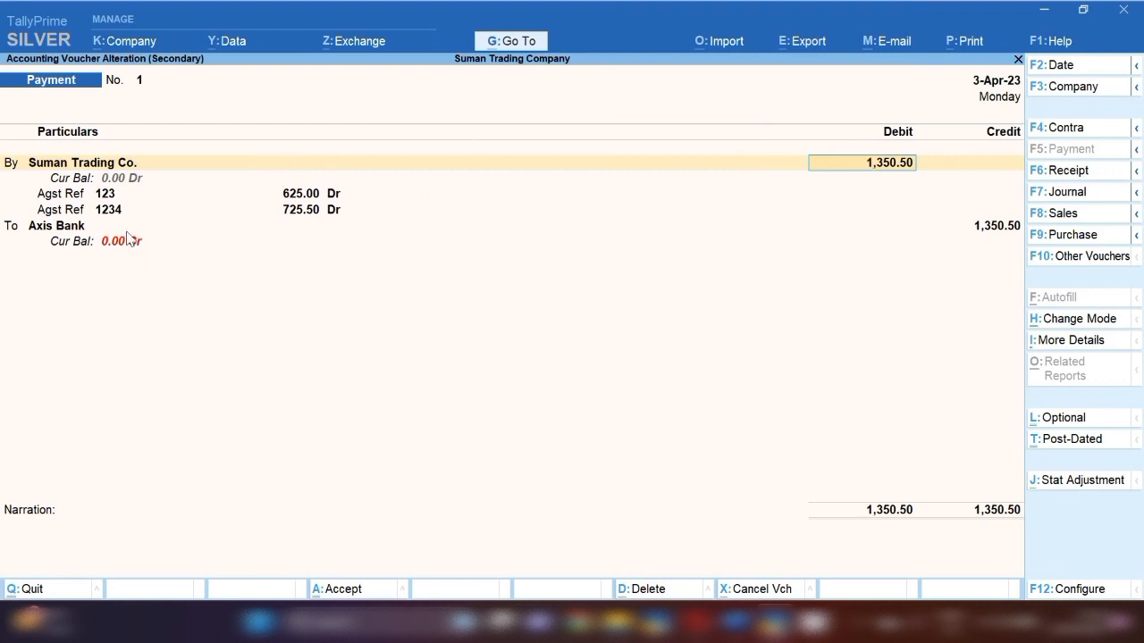
left_click(50, 234)
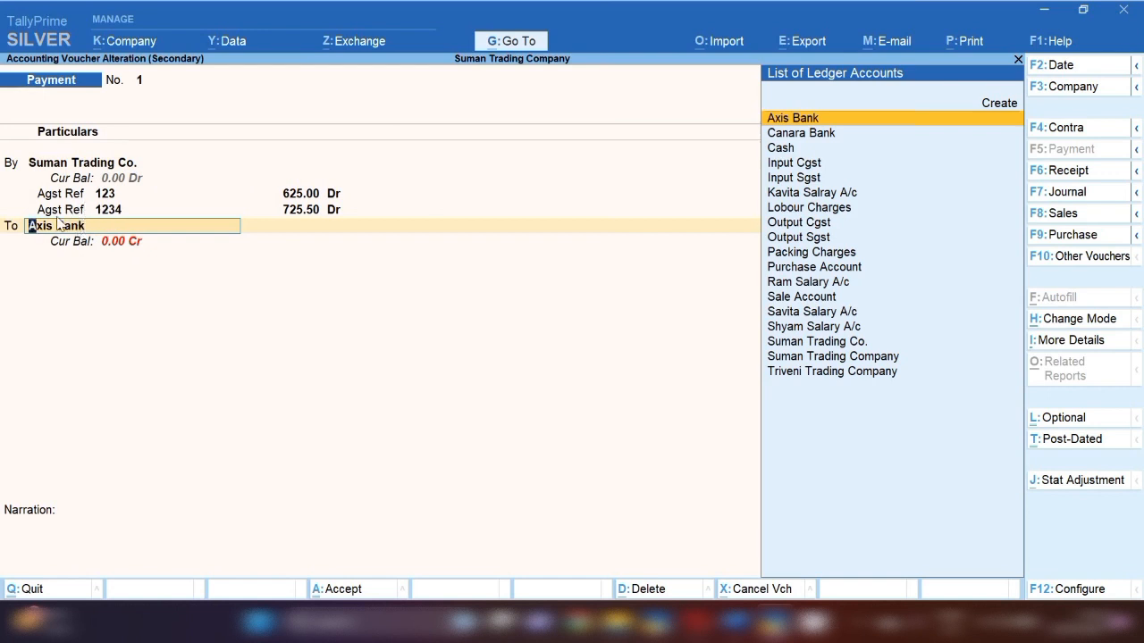
key("Return")
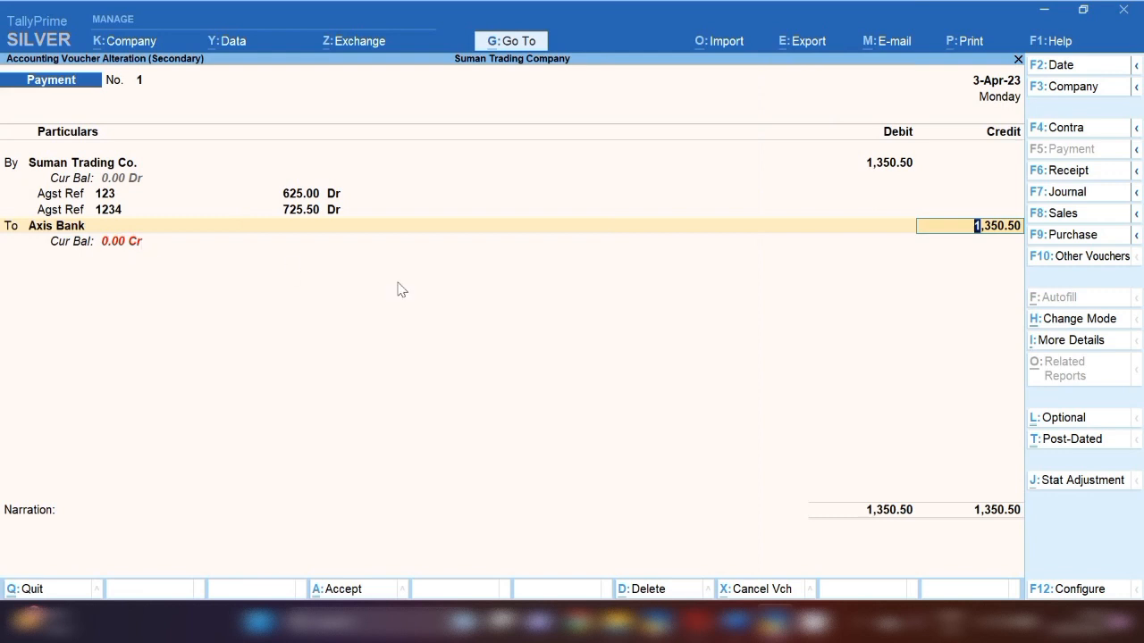
key("ctrl+a")
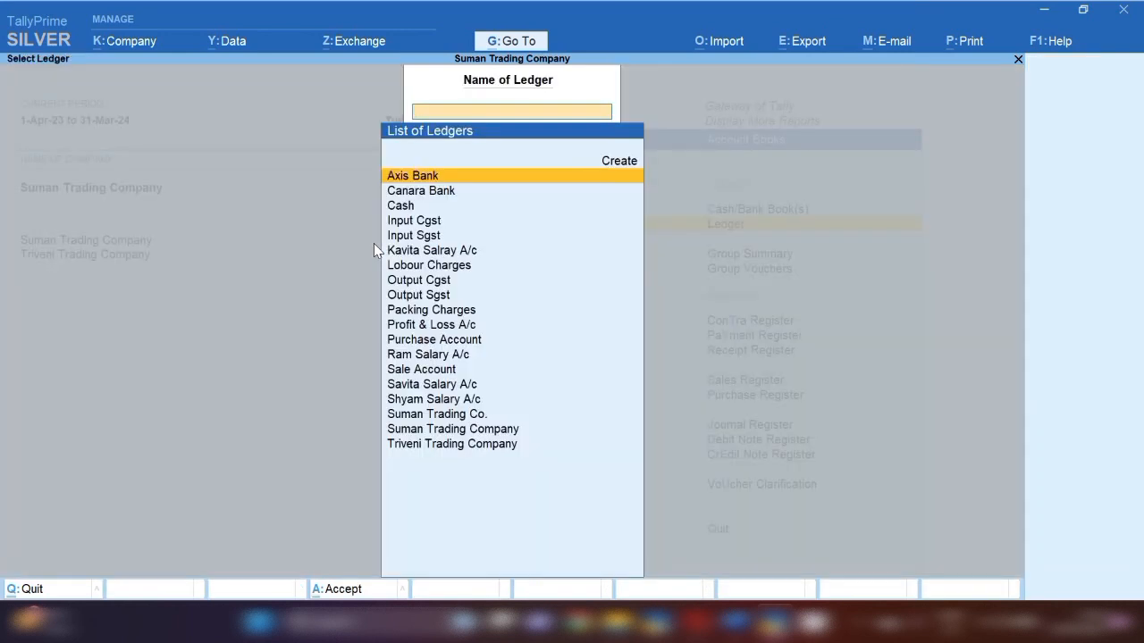
Open the Axis Bank ledger and review its receipt from Triveni Trading Company and its payment to Suman Trading Co
key("Return")
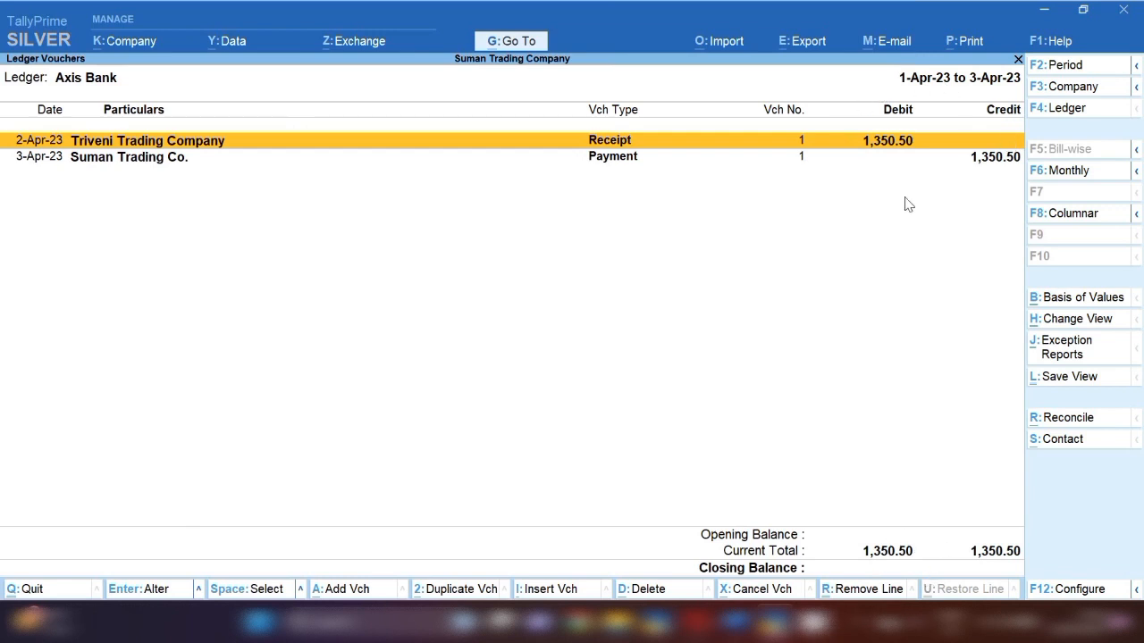
key("space")
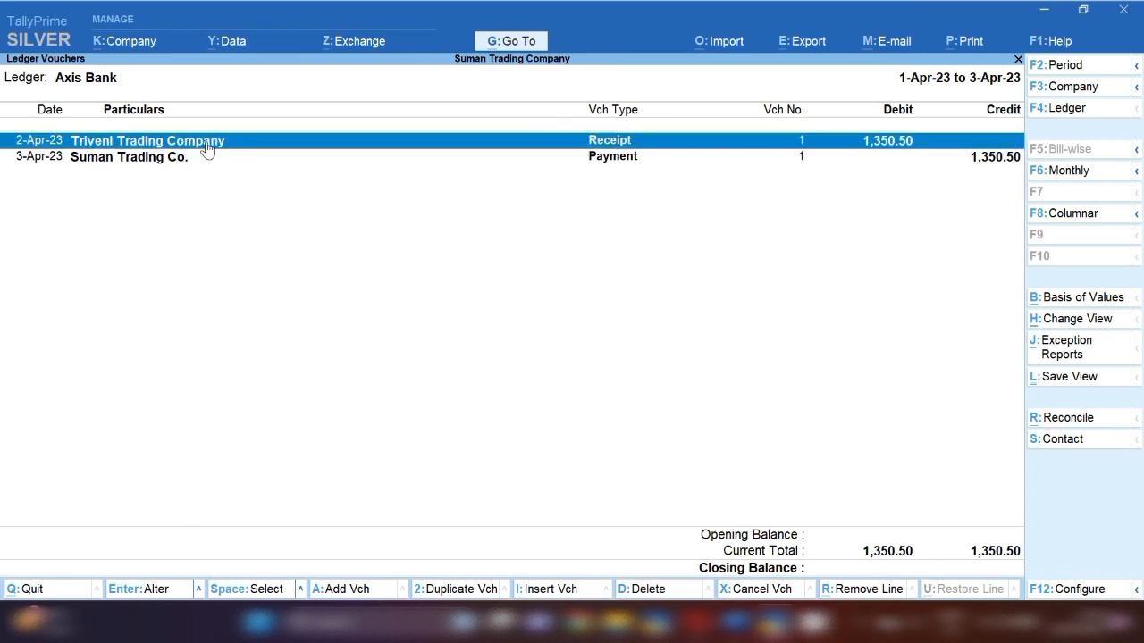
key("Down")
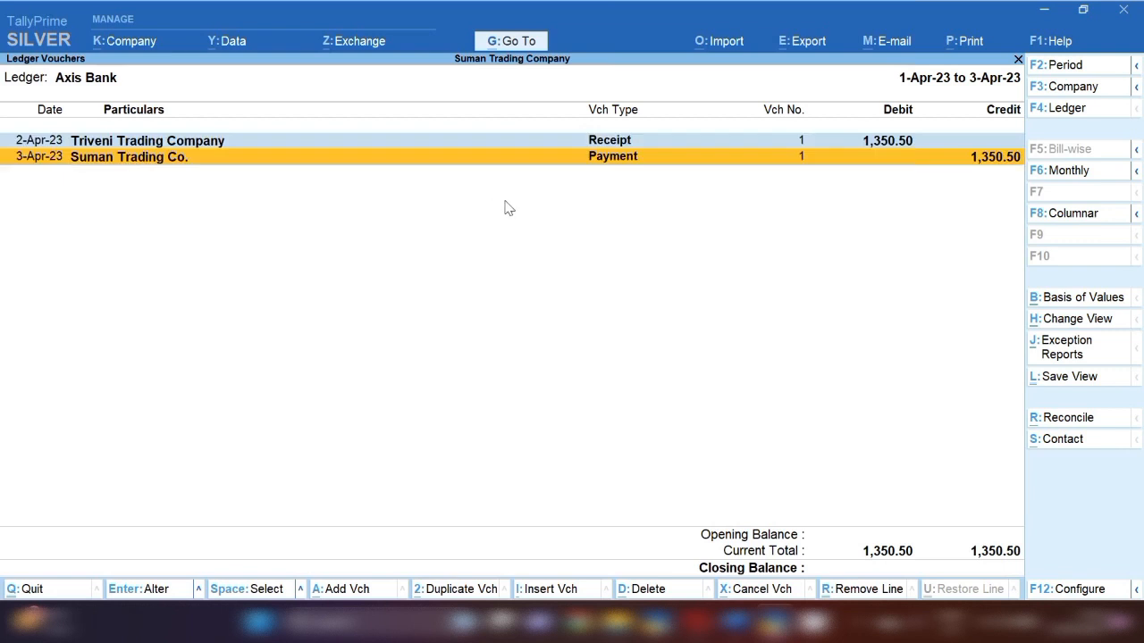
key("space")
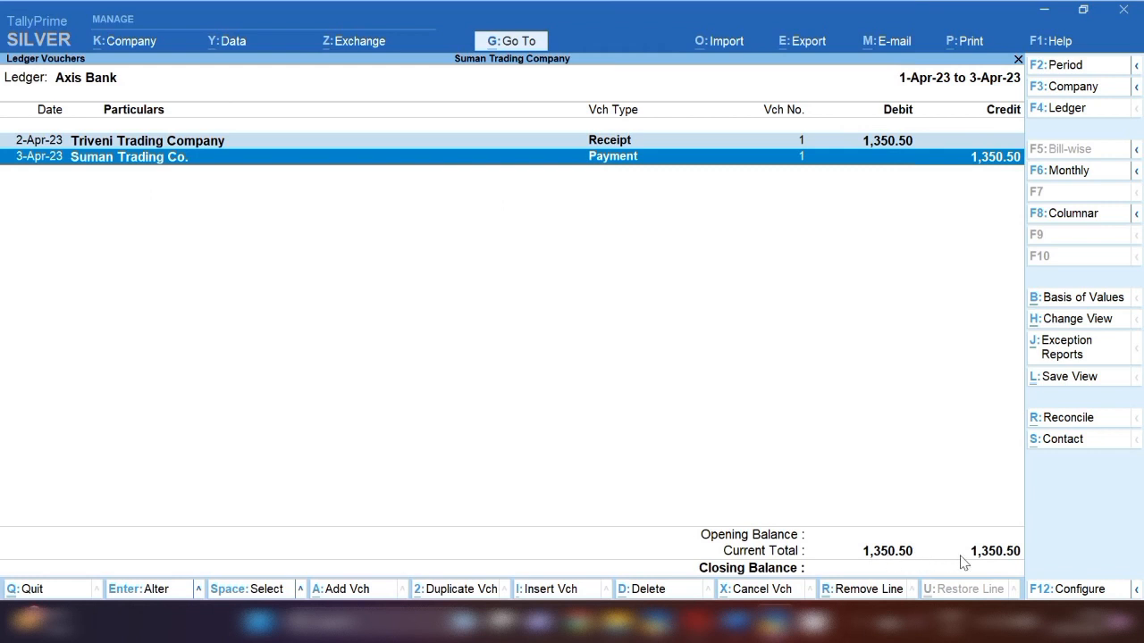
key("space")
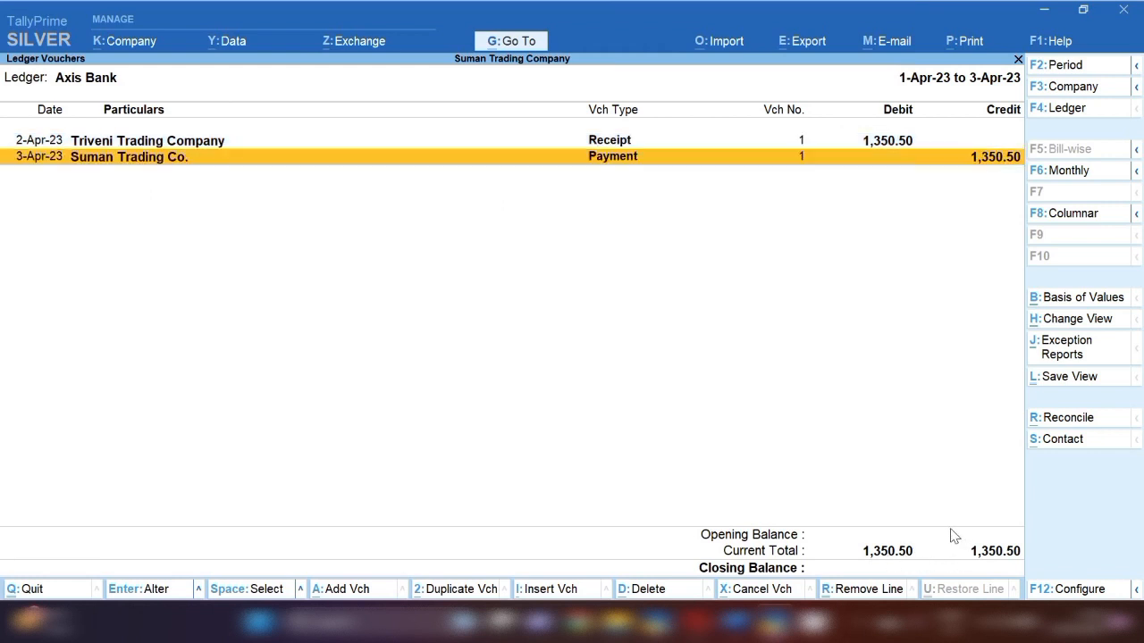
Close the Axis Bank ledger and view the Suman Trading Co. ledger's purchase and payment entries
key("Escape")
key("BackSpace")
type("Suma")
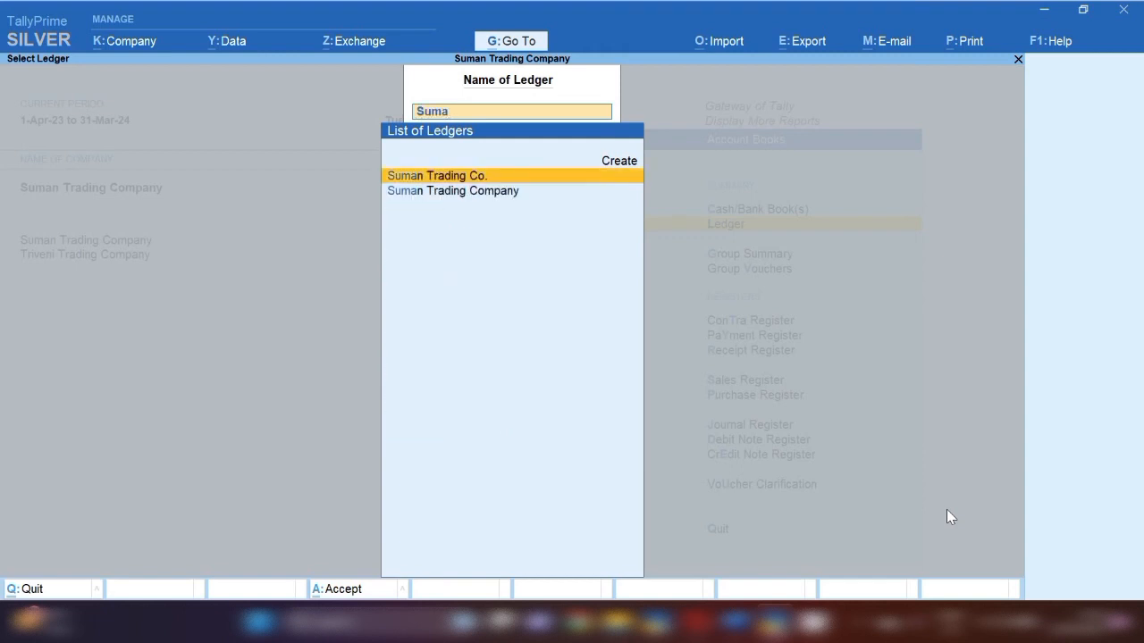
key("Return")
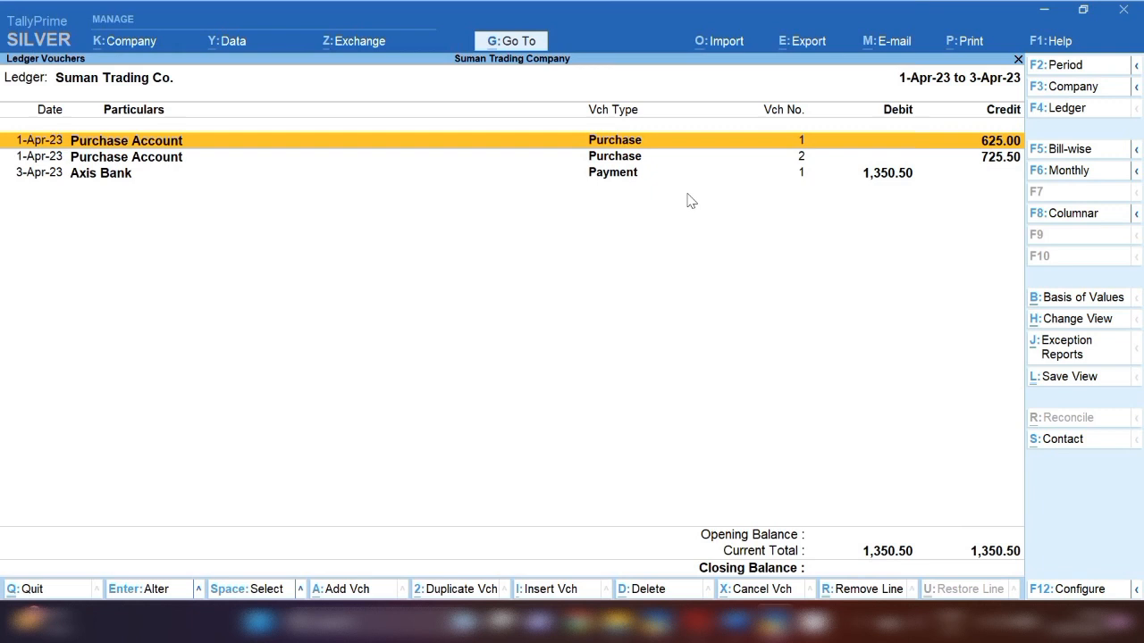
Switch to the Triveni Trading Company ledger and review its receipt entry
key("Escape")
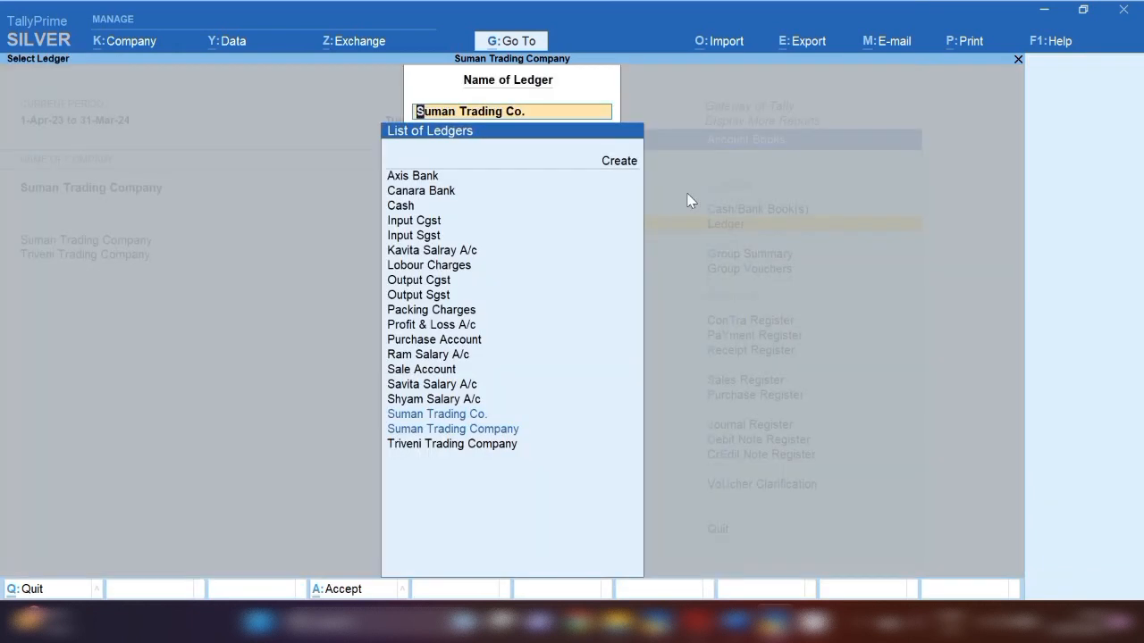
key("BackSpace")
type("tri")
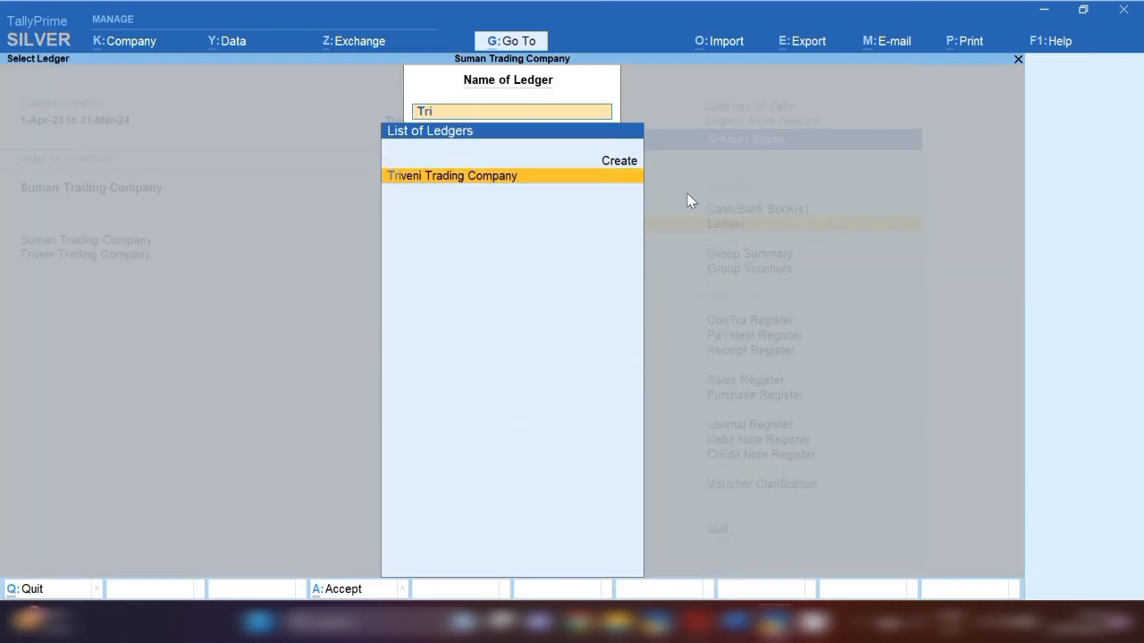
key("Return")
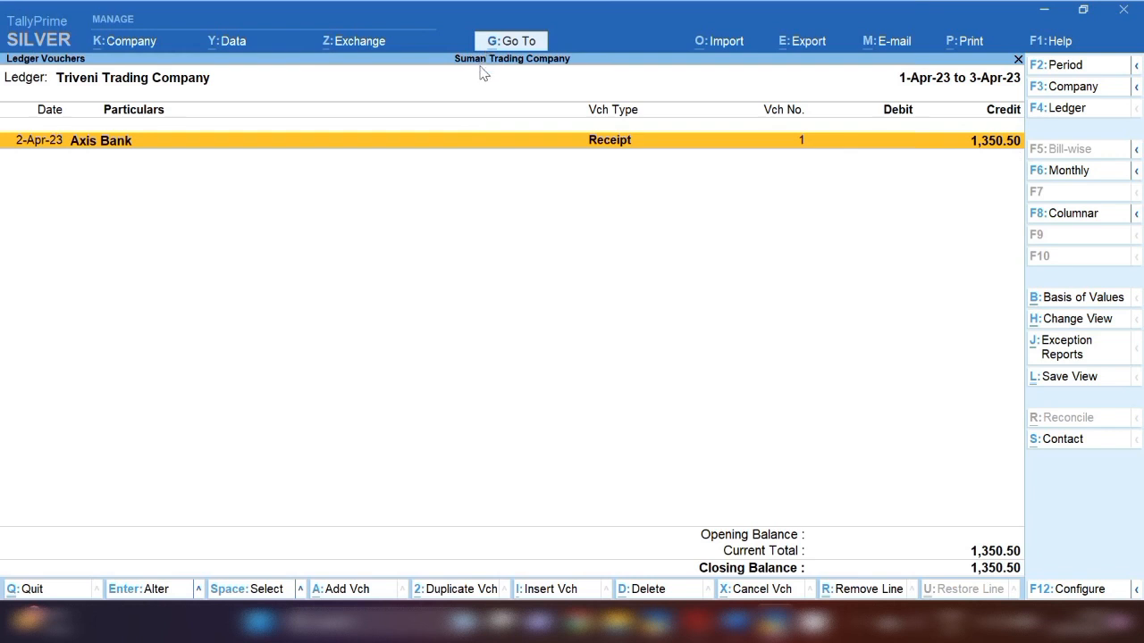
Add a new voucher from the ledger report, change it to a payment voucher and date it 1-May-23
key("alt+a")
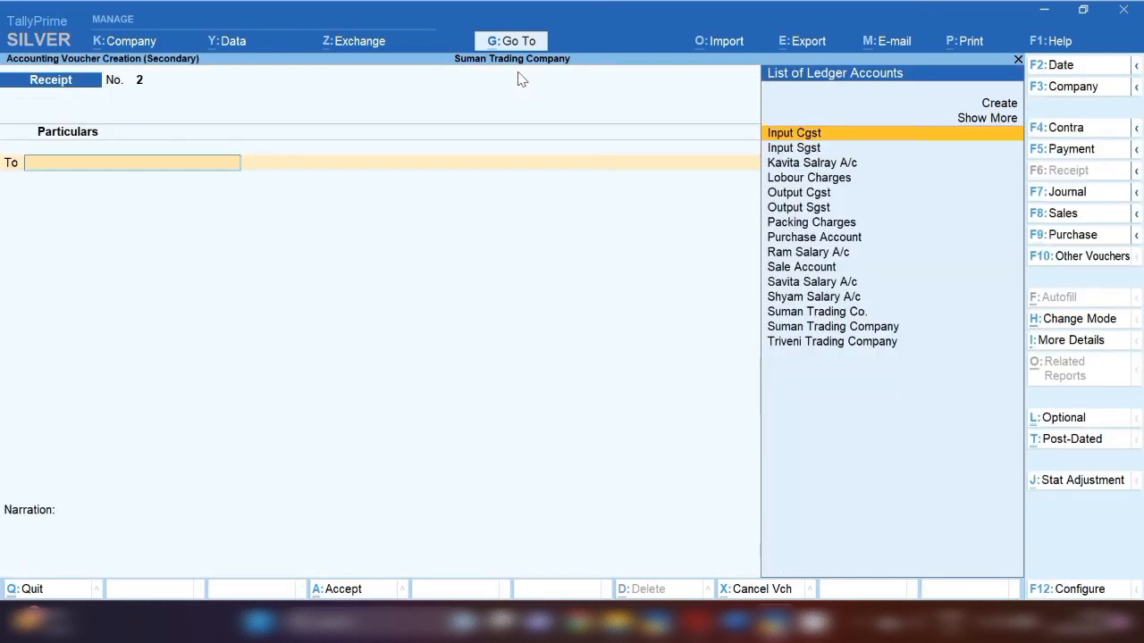
left_click(1089, 150)
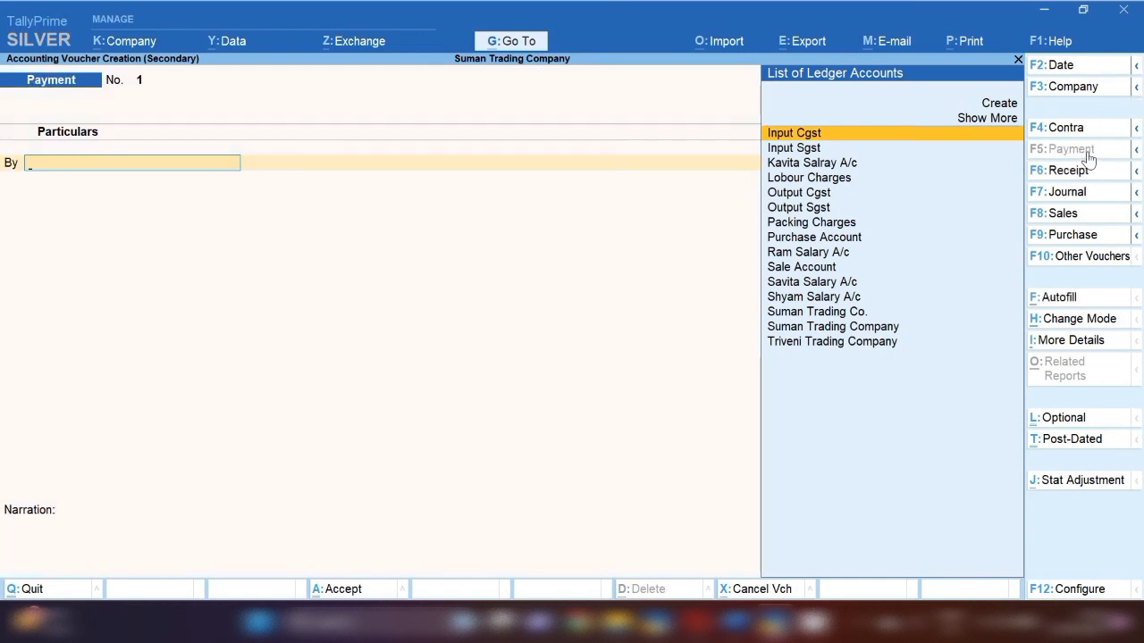
key("F2")
type("1-5")
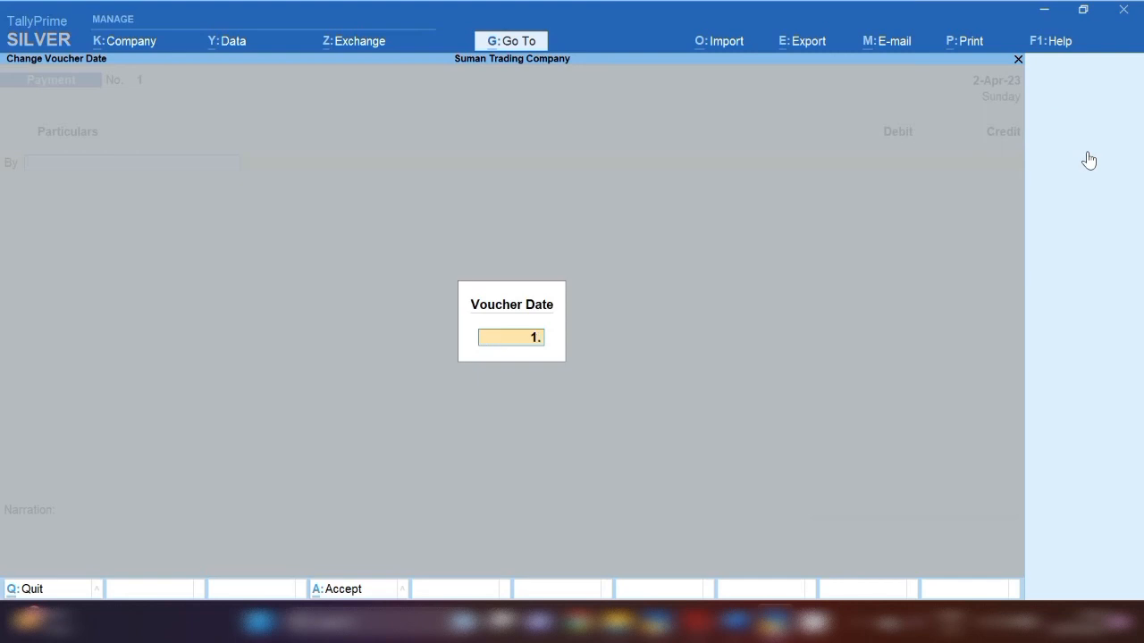
key("Return")
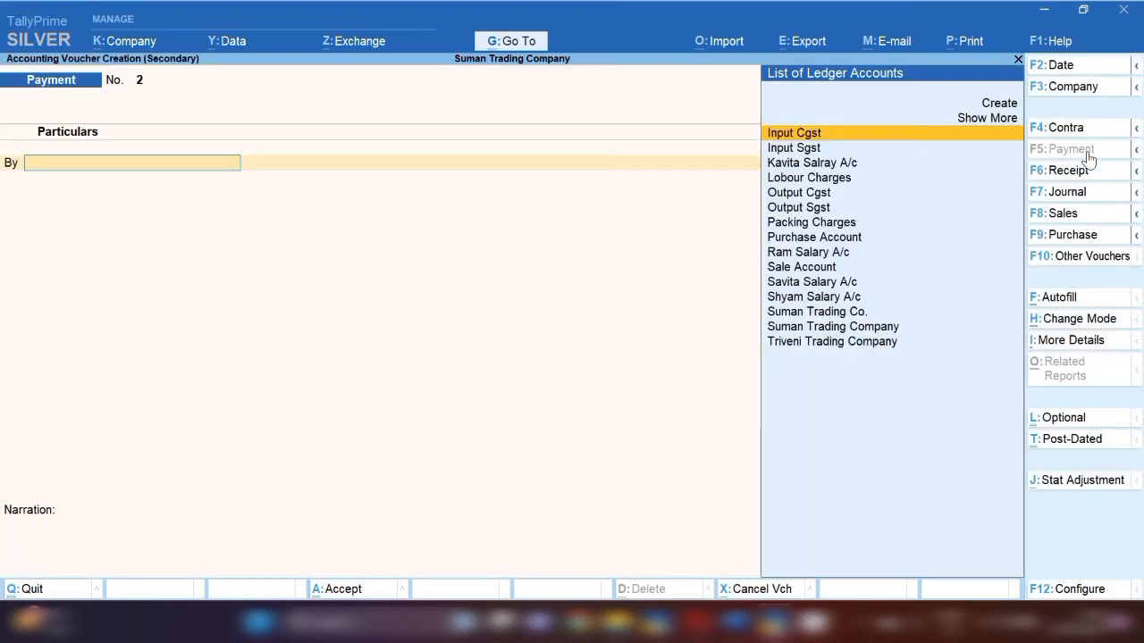
Debit Triveni Trading Company with 1,350.50 in the payment voucher and credit Axis Bank
type("Tri")
key("Return")
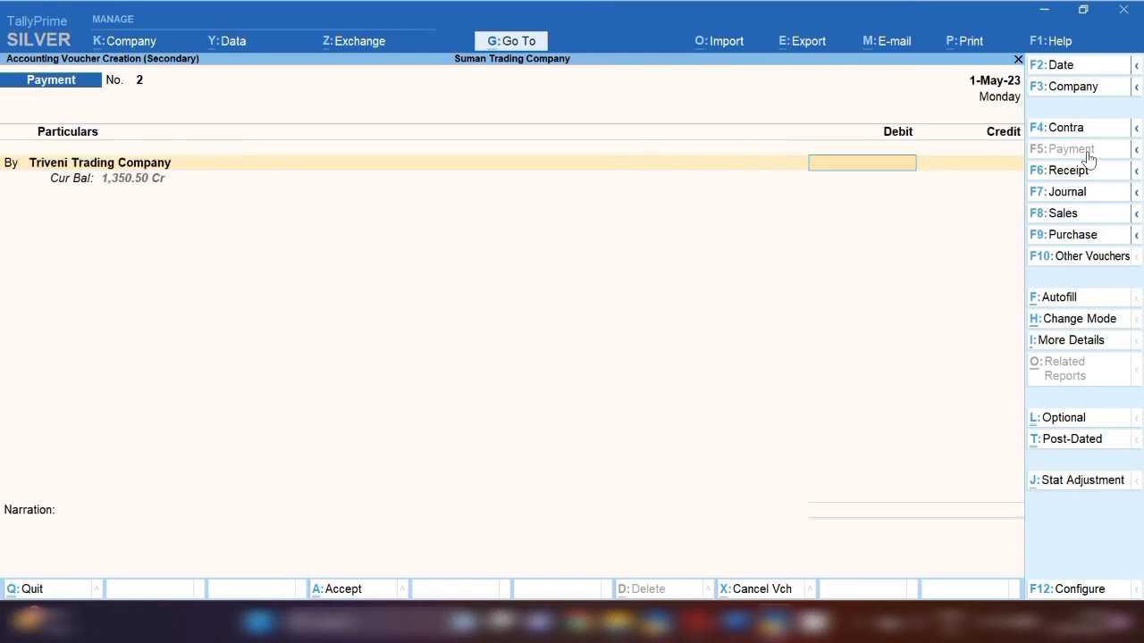
type("1350.50")
key("Return")
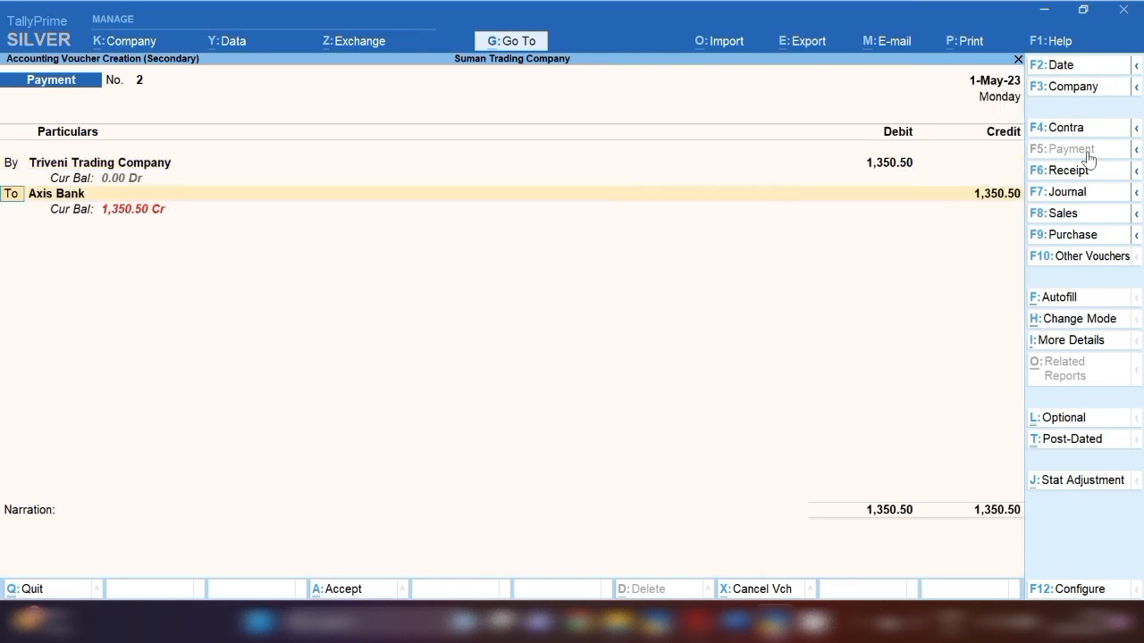
Accept the cheque allocation of 1,350.50 for Axis Bank, leave the narration blank and save the payment voucher
key("Return")
key("Return")
key("Return")
key("Return")
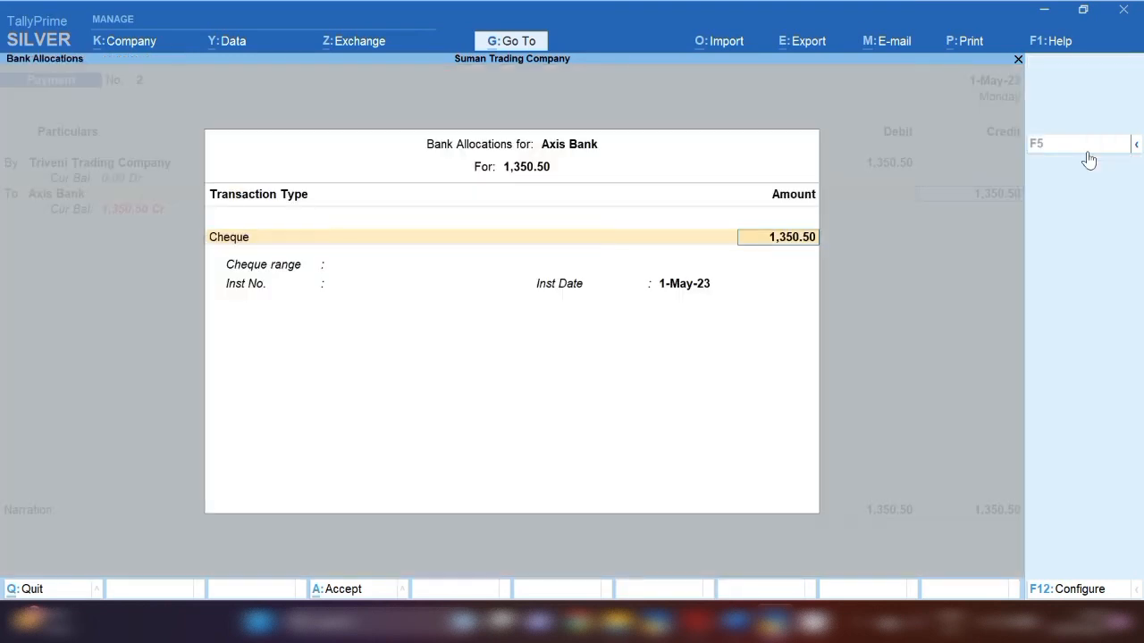
key("Return")
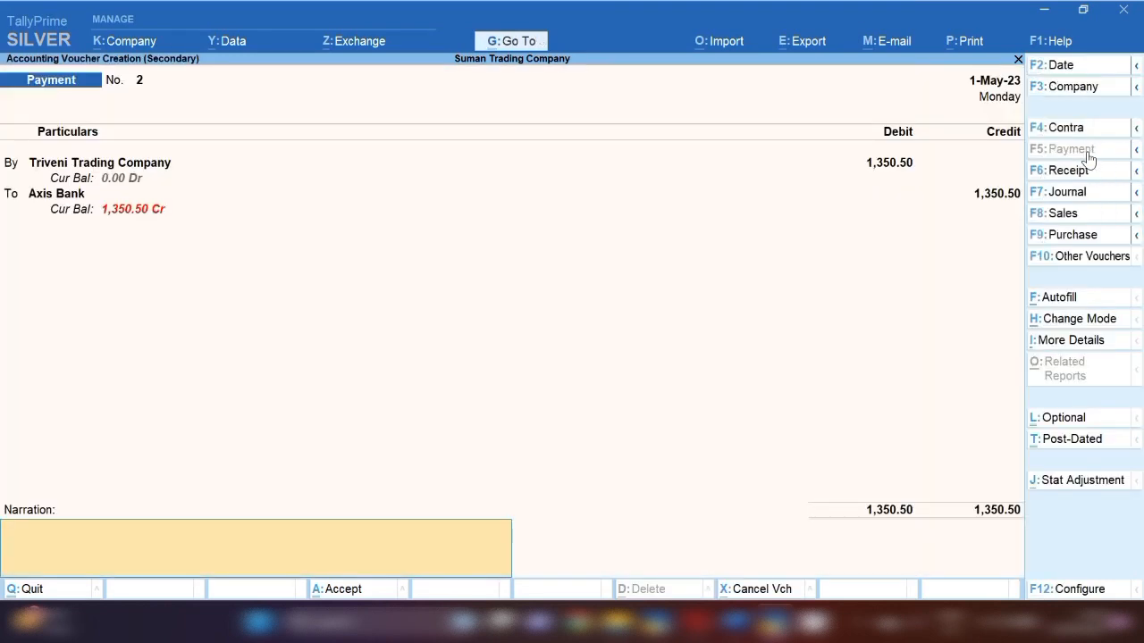
key("ctrl+a")
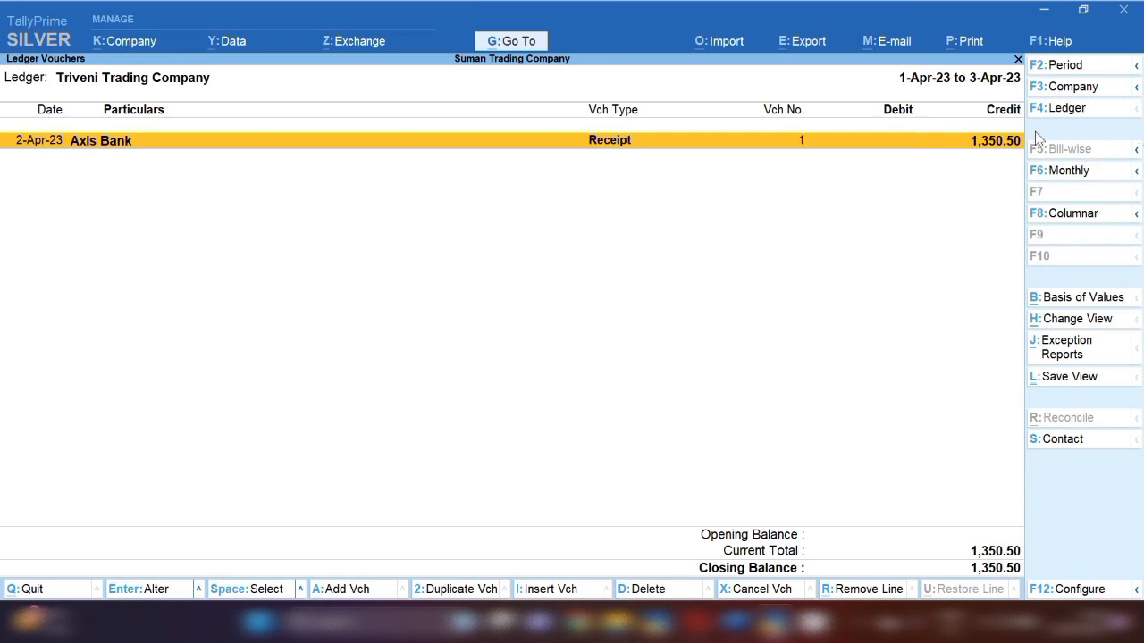
Reopen the Triveni Trading Company ledger and set its period to 1-Apr-23 to 1-May-23
key("Escape")
key("Return")
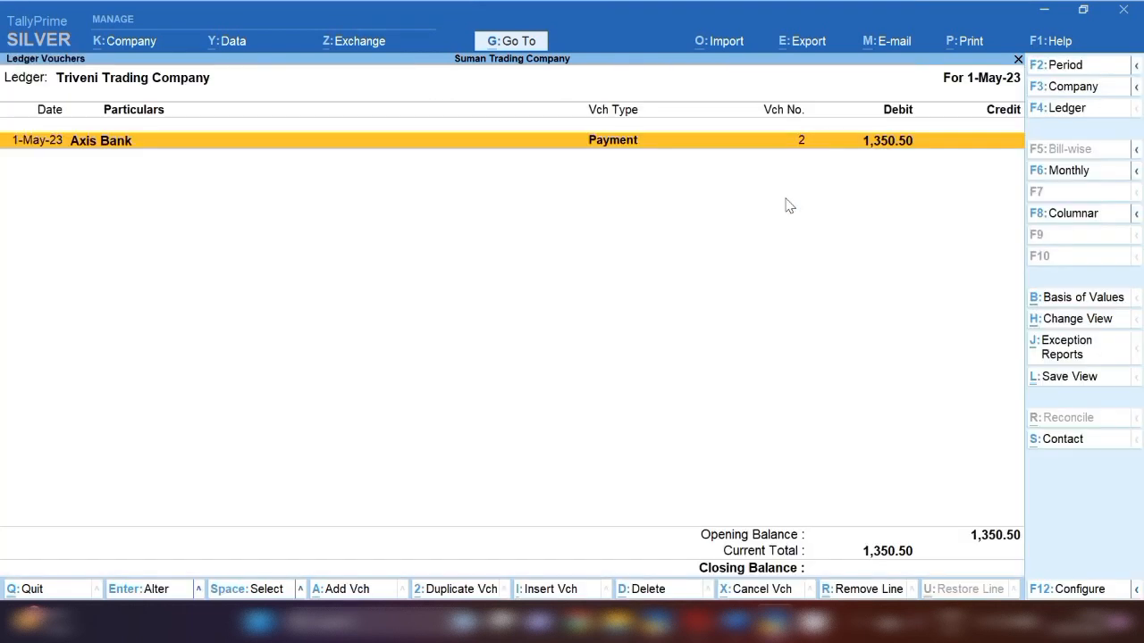
key("F2")
key("BackSpace")
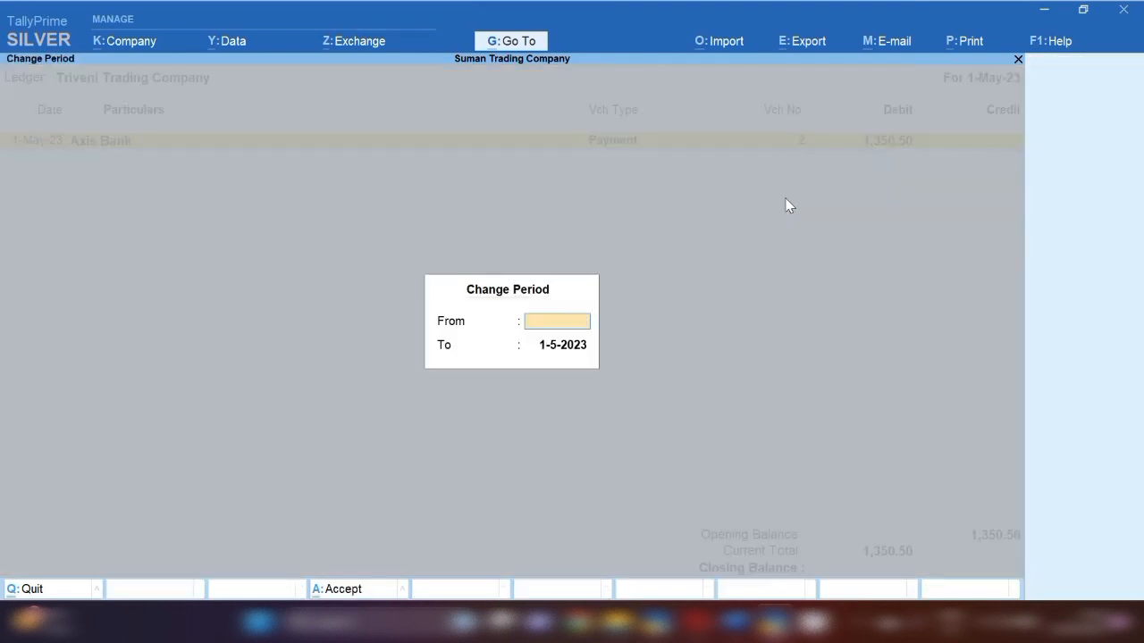
key("Return")
key("BackSpace")
key("Return")
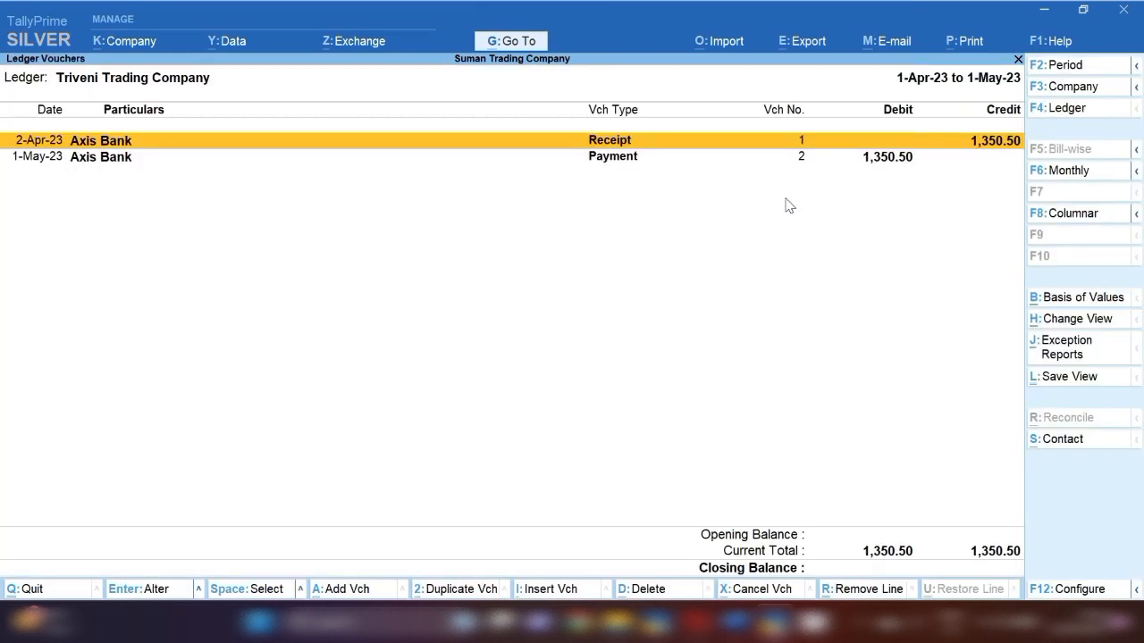
Compare the April receipt and the May payment by marking both entries in the Triveni Trading Company ledger
key("space")
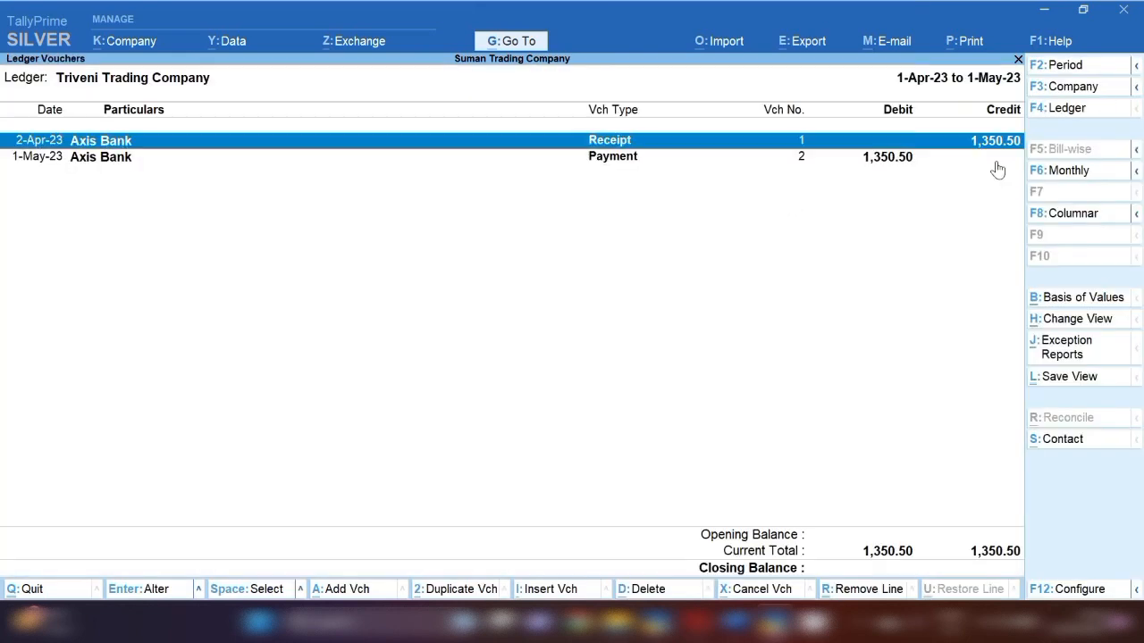
left_click(51, 156)
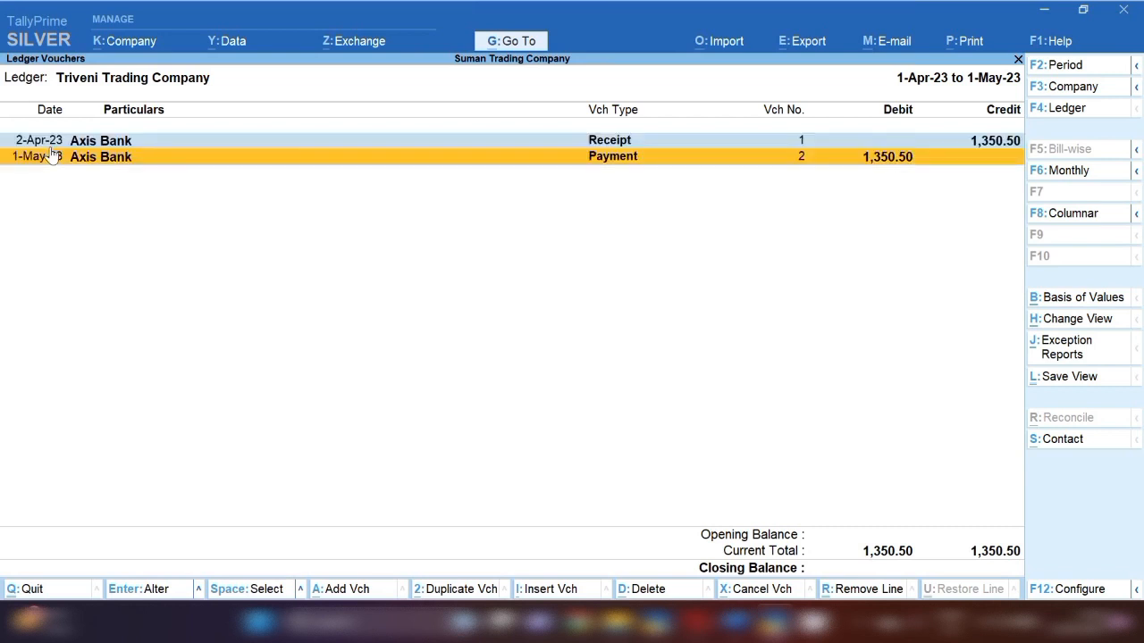
key("space")
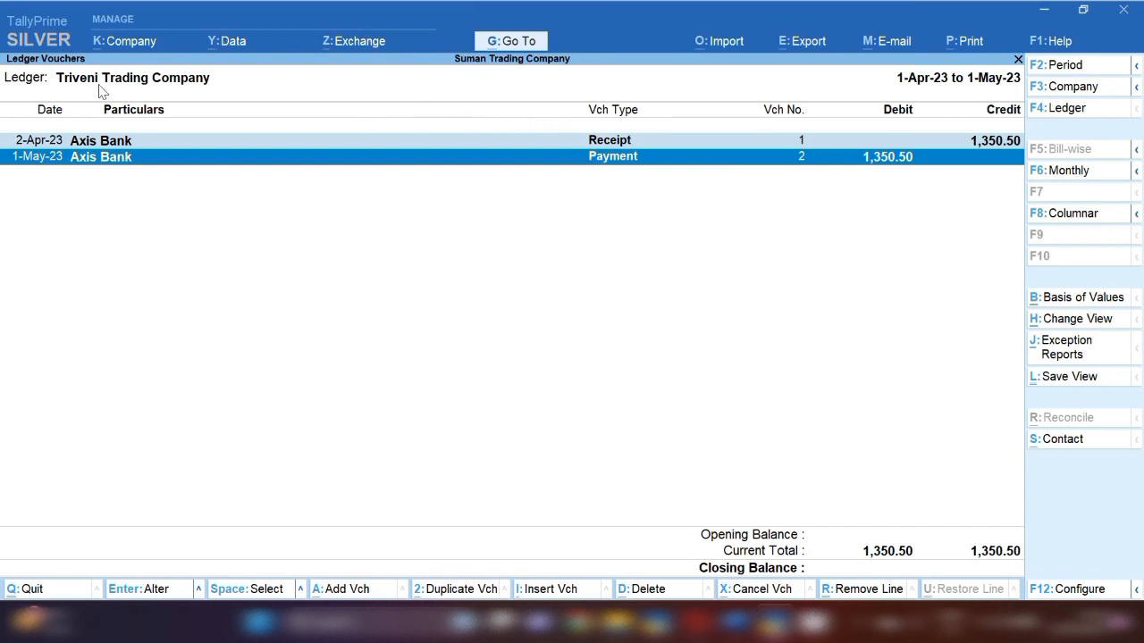
Close the Triveni Trading Company ledger and make Triveni Trading Company the active company
key("Escape")
key("Escape")
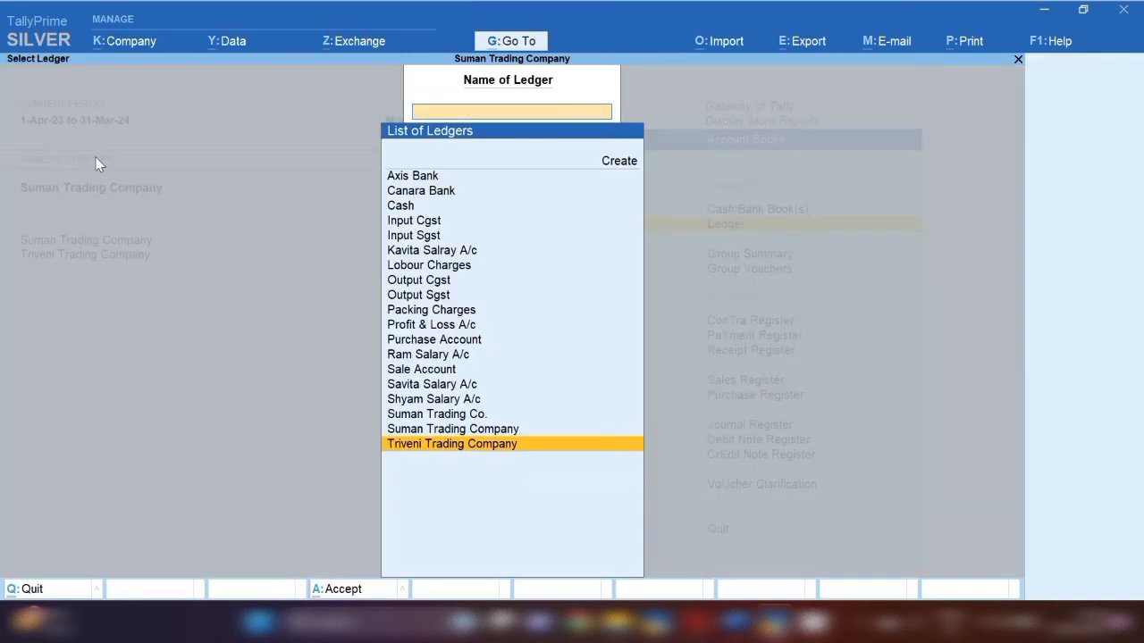
key("Escape")
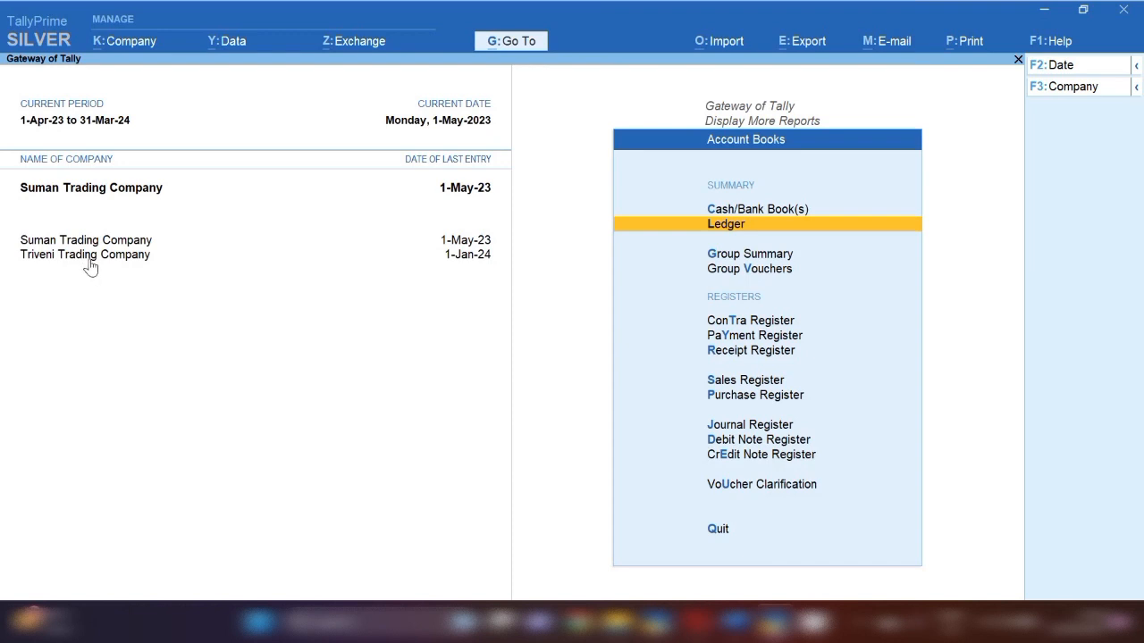
left_click(89, 260)
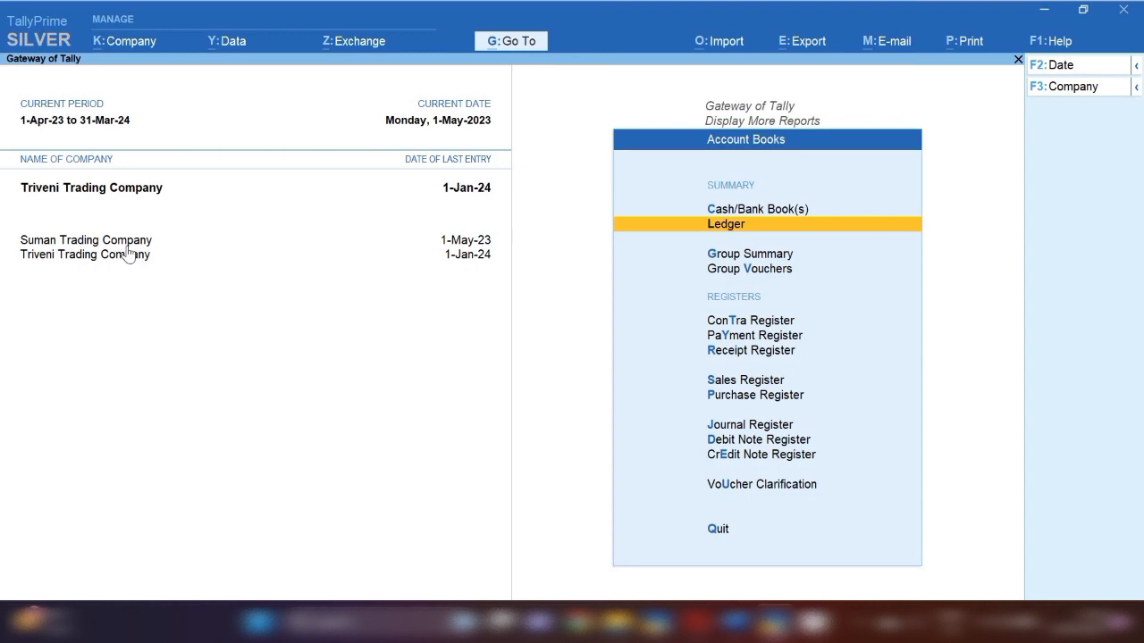
key("Return")
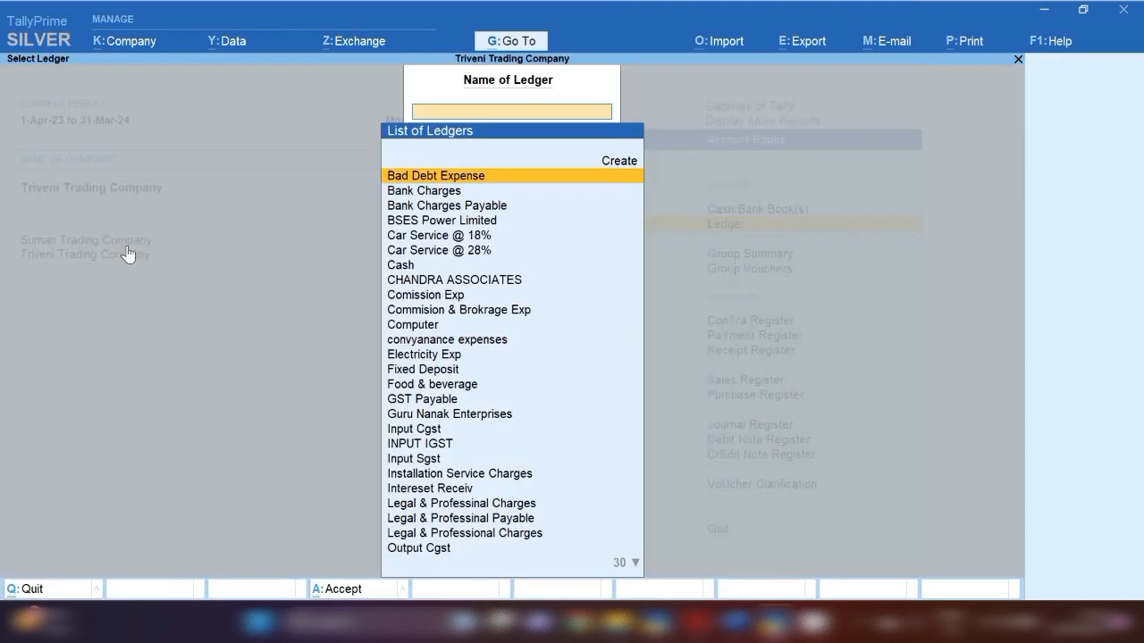
type("Suman")
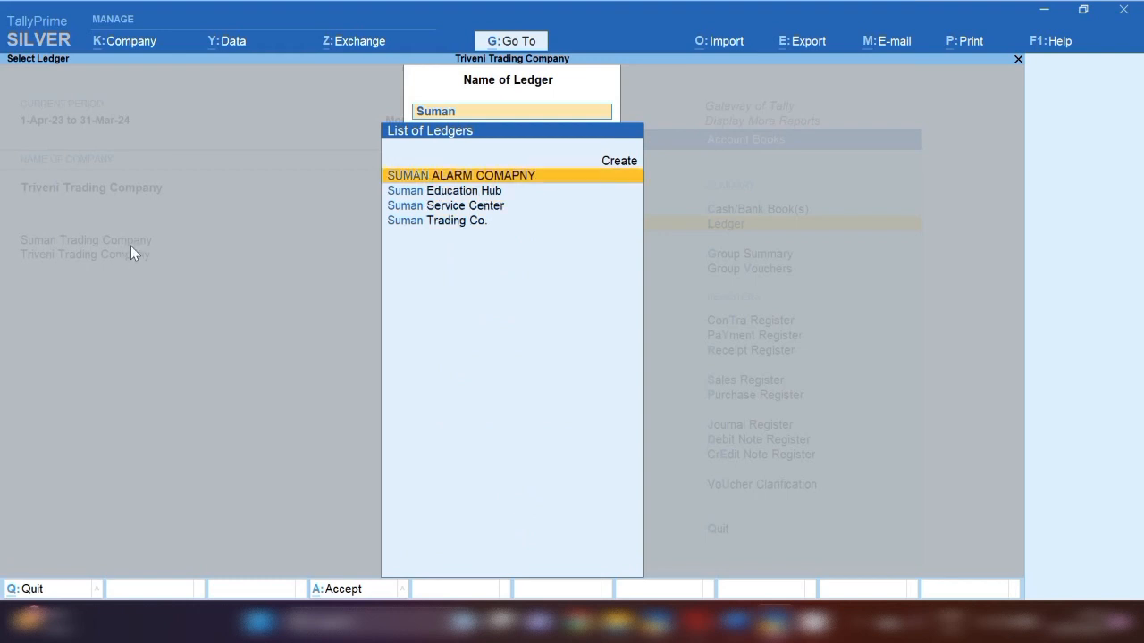
key("Down")
key("Down")
key("Down")
key("Return")
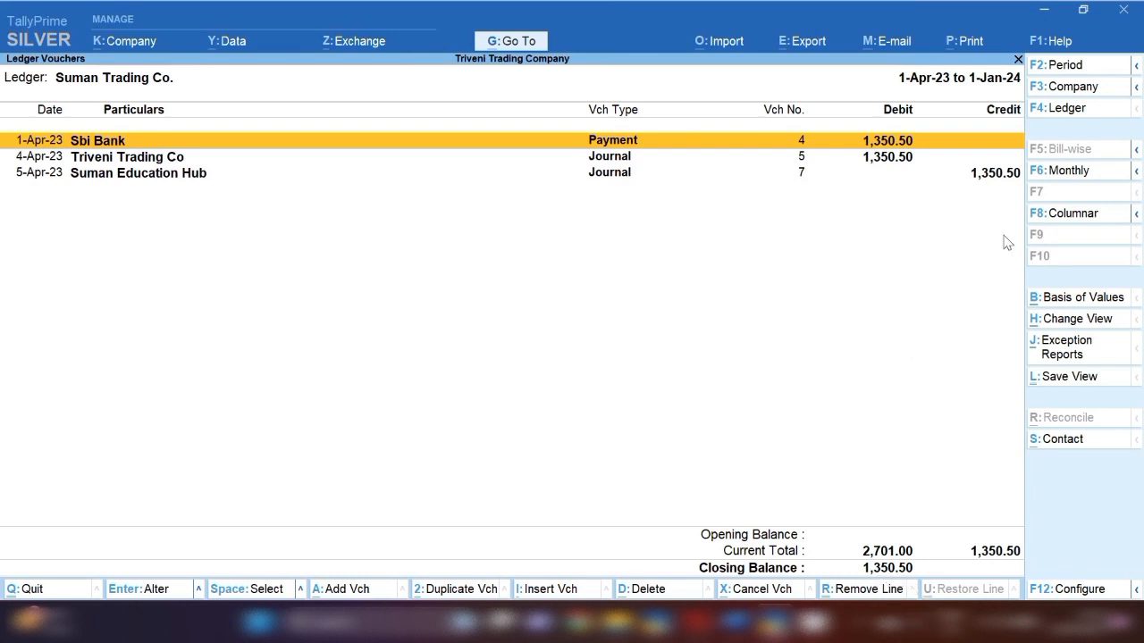
Add a receipt voucher from the Suman Trading Co. ledger and date it 2-May-23
left_click(986, 175)
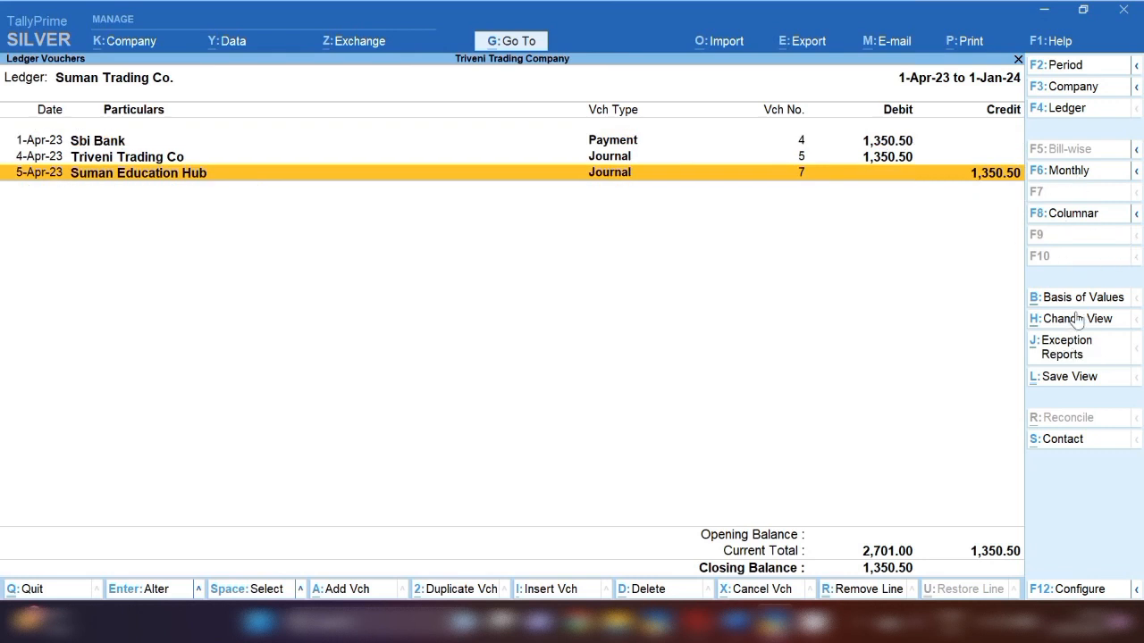
key("alt+a")
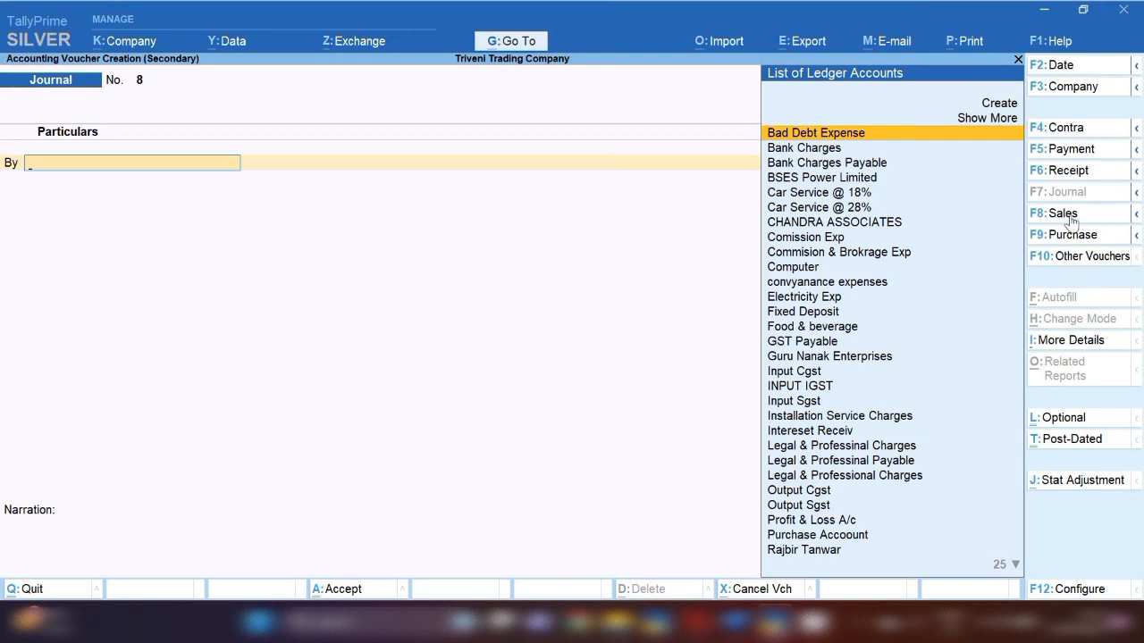
left_click(1077, 177)
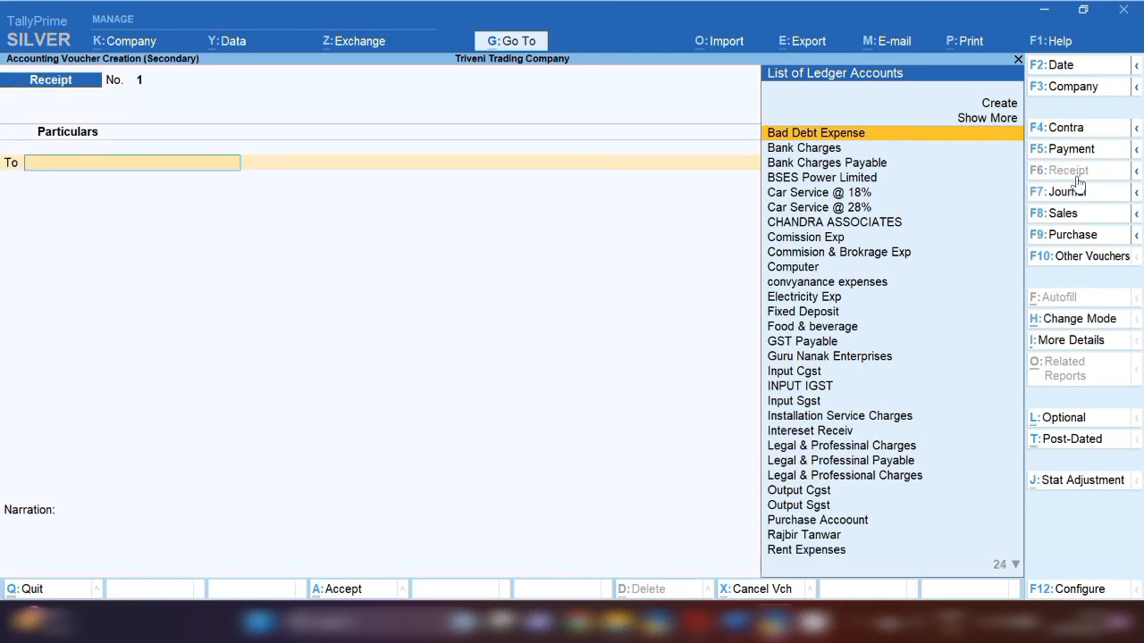
key("F2")
type("1")
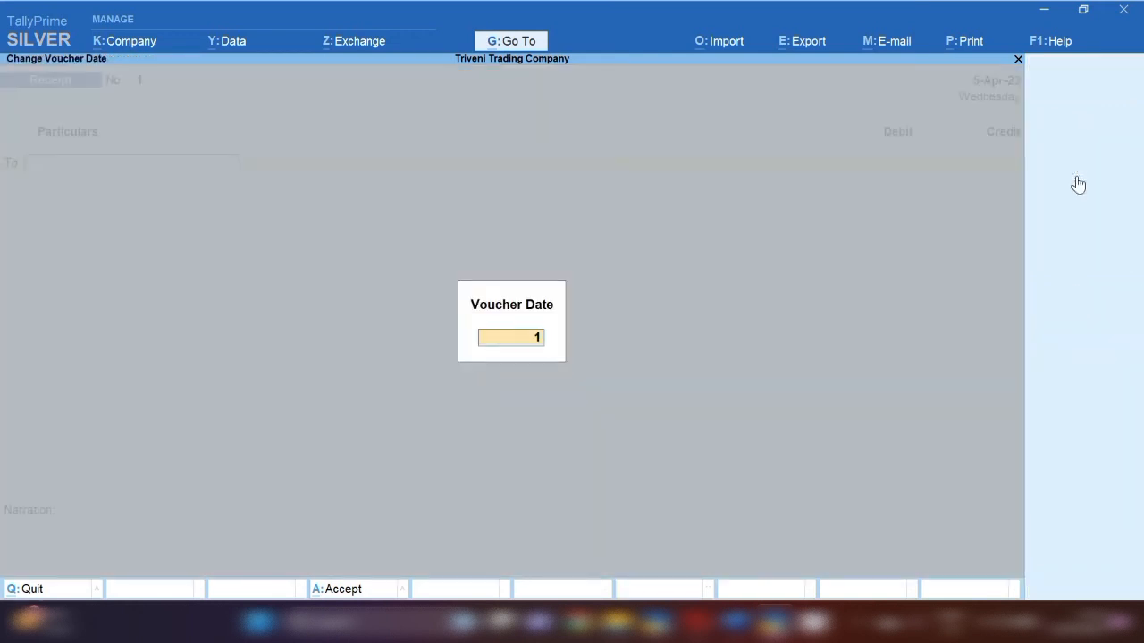
key("BackSpace")
type("2-5")
key("Return")
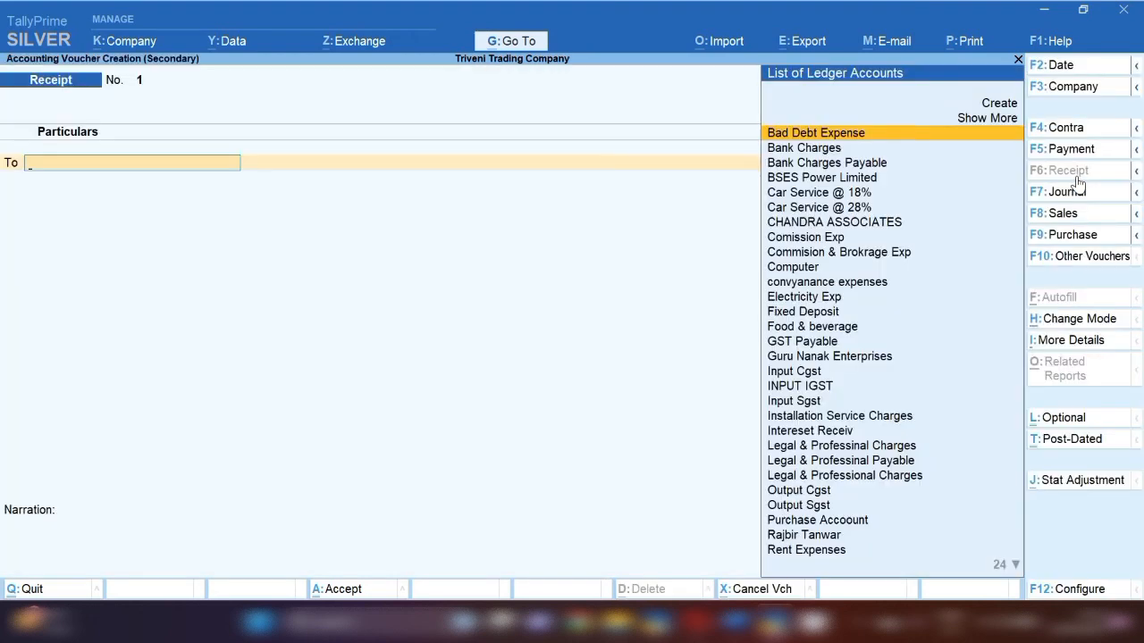
Credit Suman Trading Co. with 1,350.50 in the receipt voucher
type("Suman")
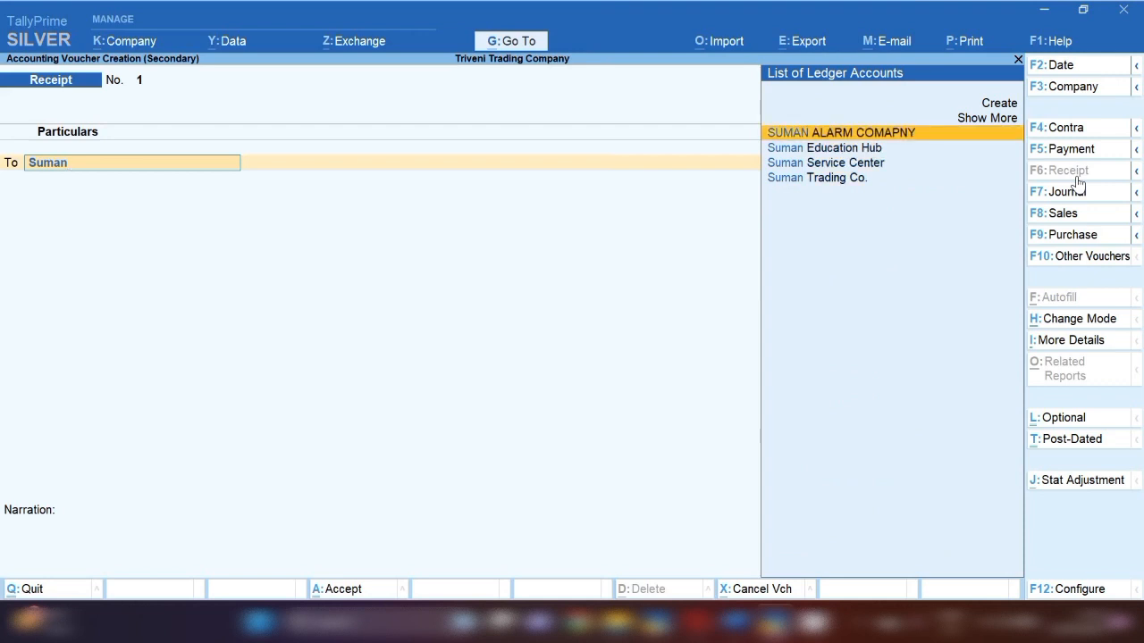
key("Down")
key("Down")
key("Down")
key("Return")
type("1")
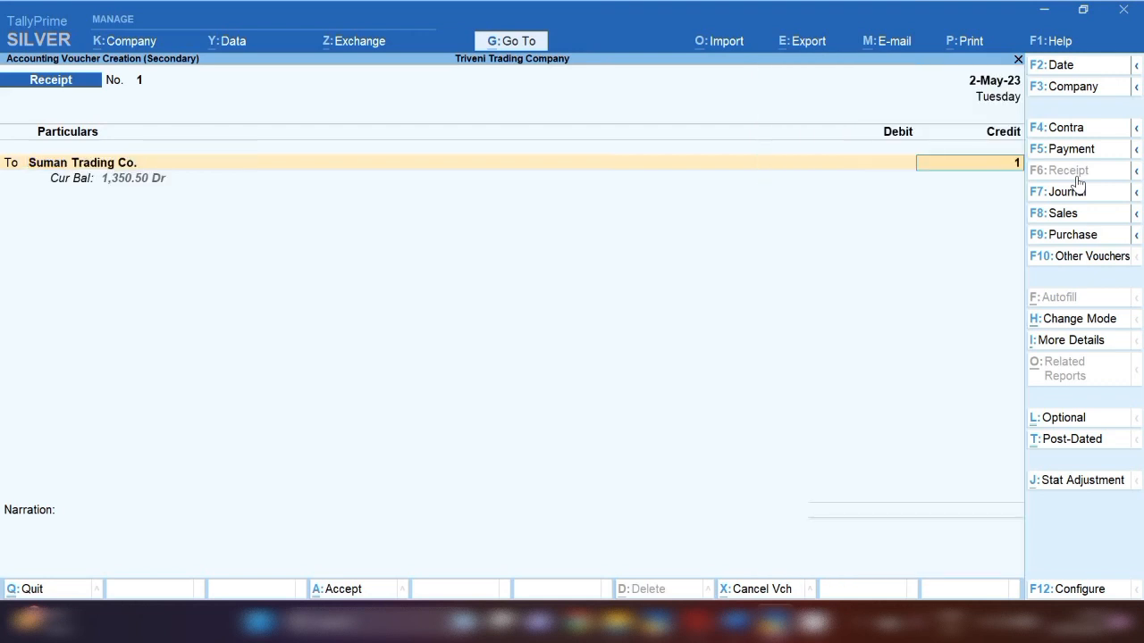
type(",350.5")
key("Return")
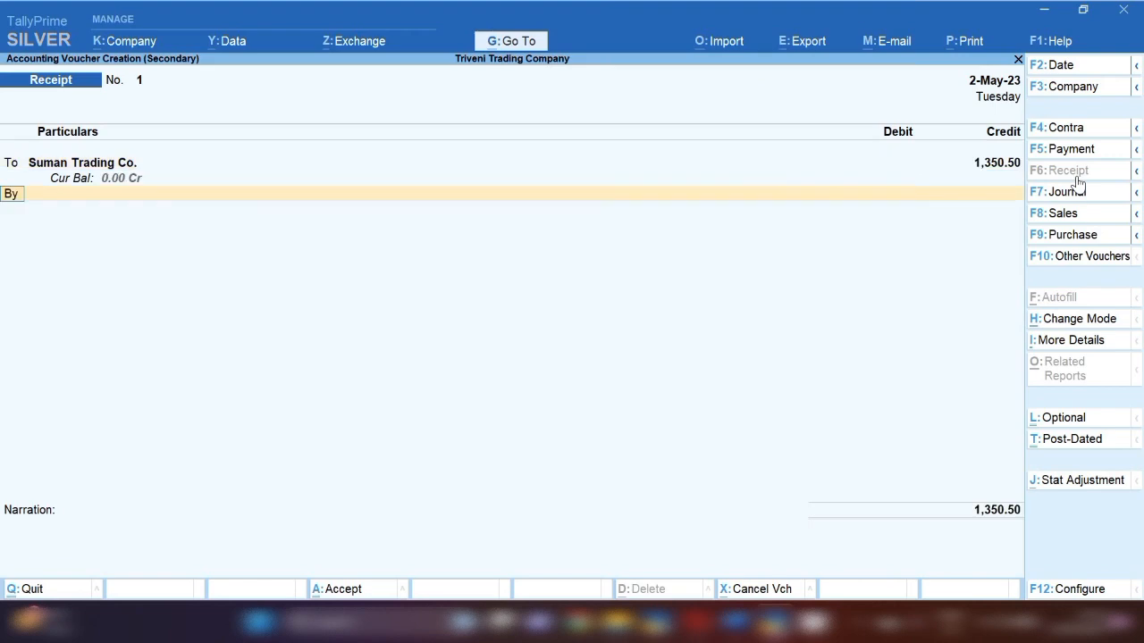
Debit Sbi Bank with 1,350.50 and save the receipt voucher
type("S")
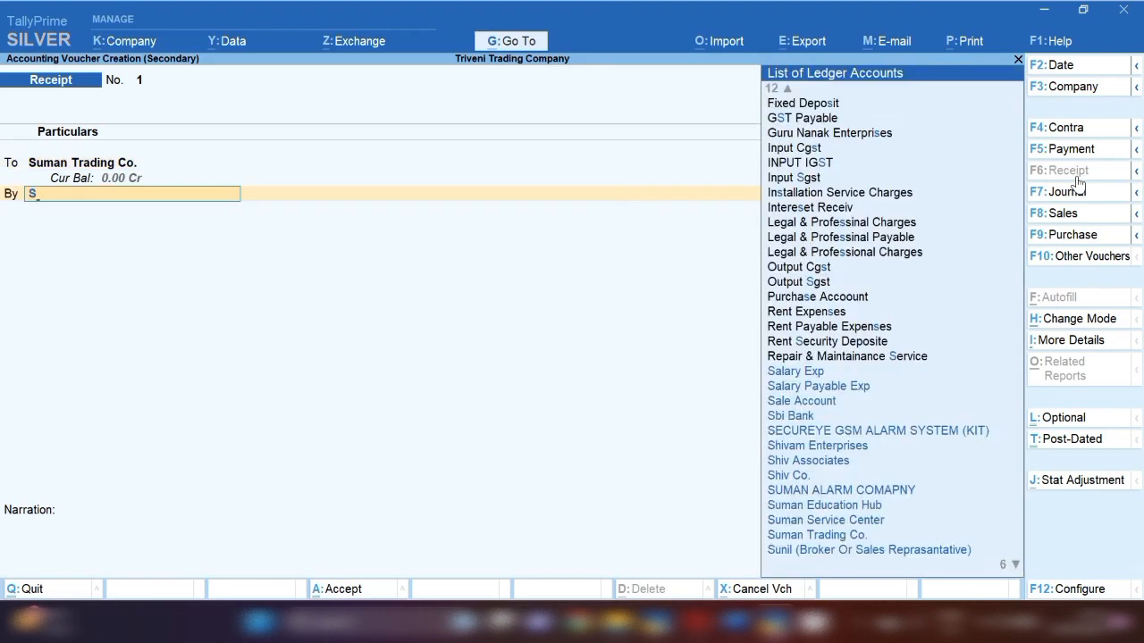
type("bi")
key("Return")
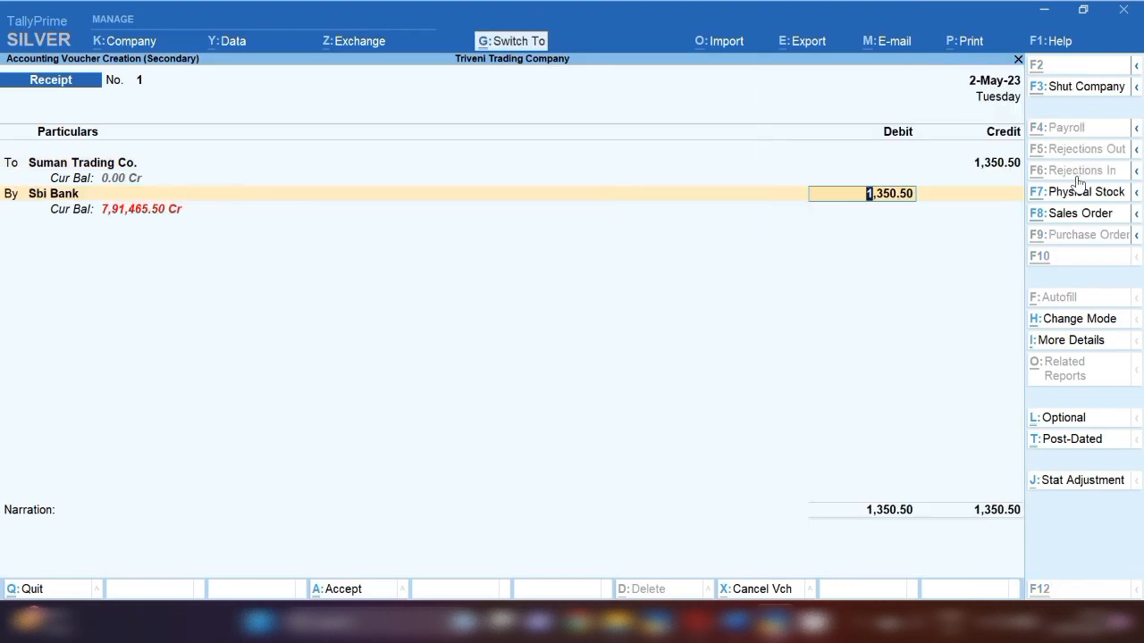
key("ctrl+a")
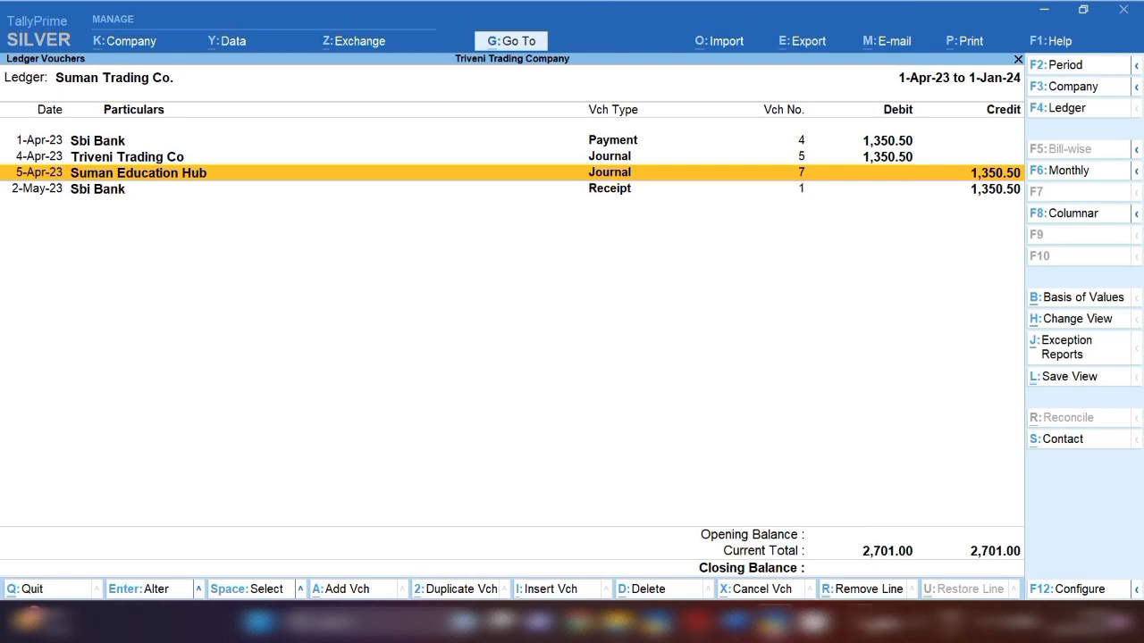
left_click(860, 625)
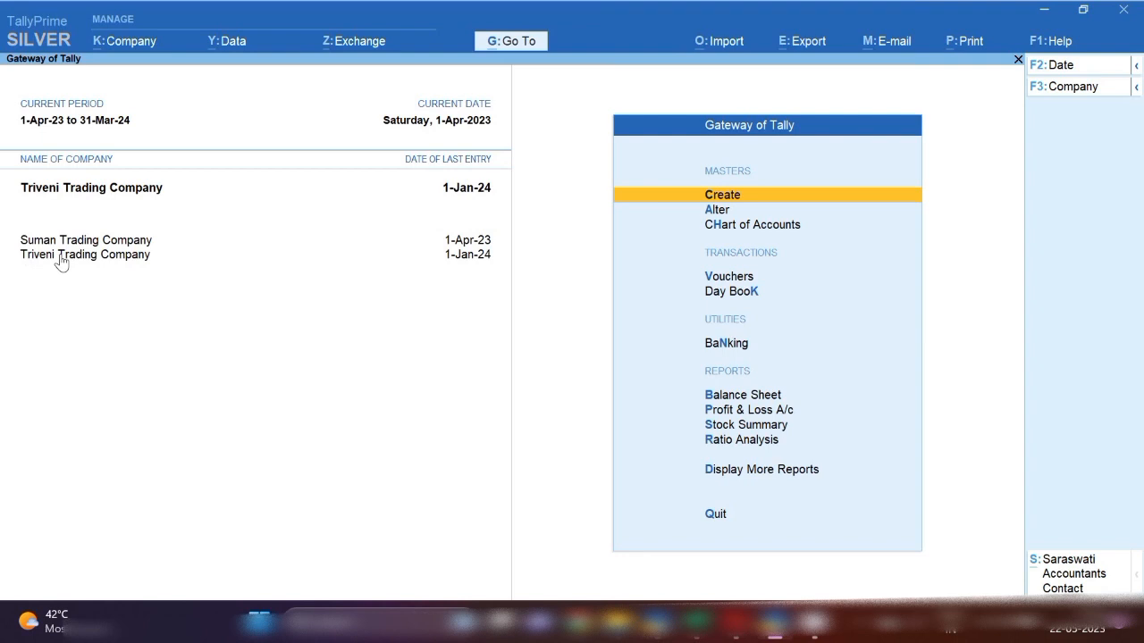
Make Suman Trading Company the active company and open its Statistics report
left_click(113, 243)
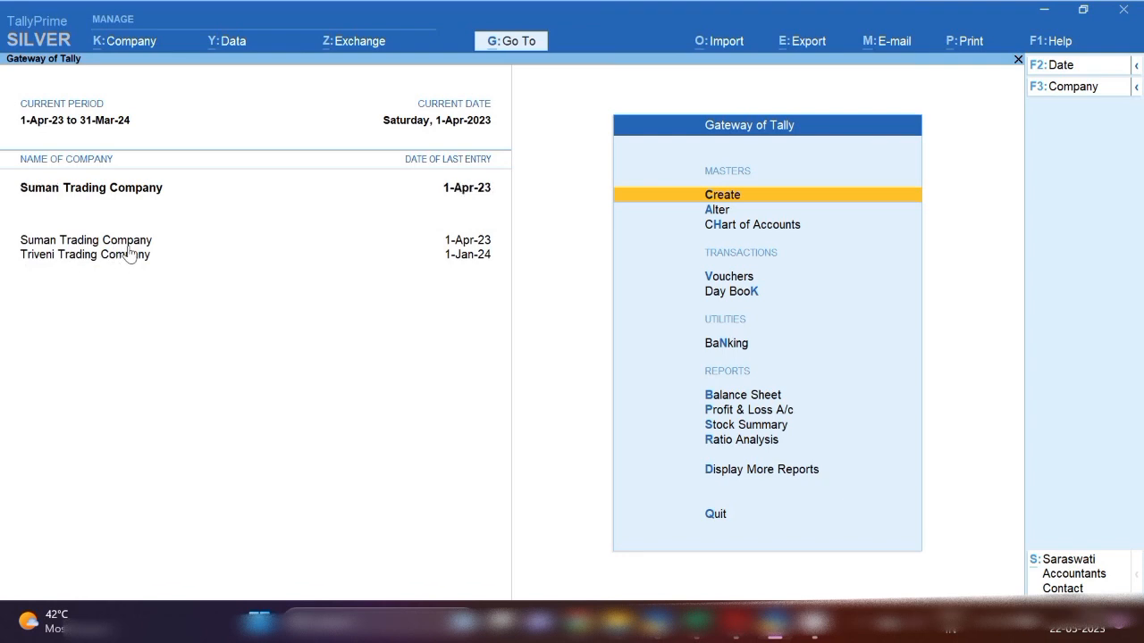
key("d")
key("s")
key("s")
key("s")
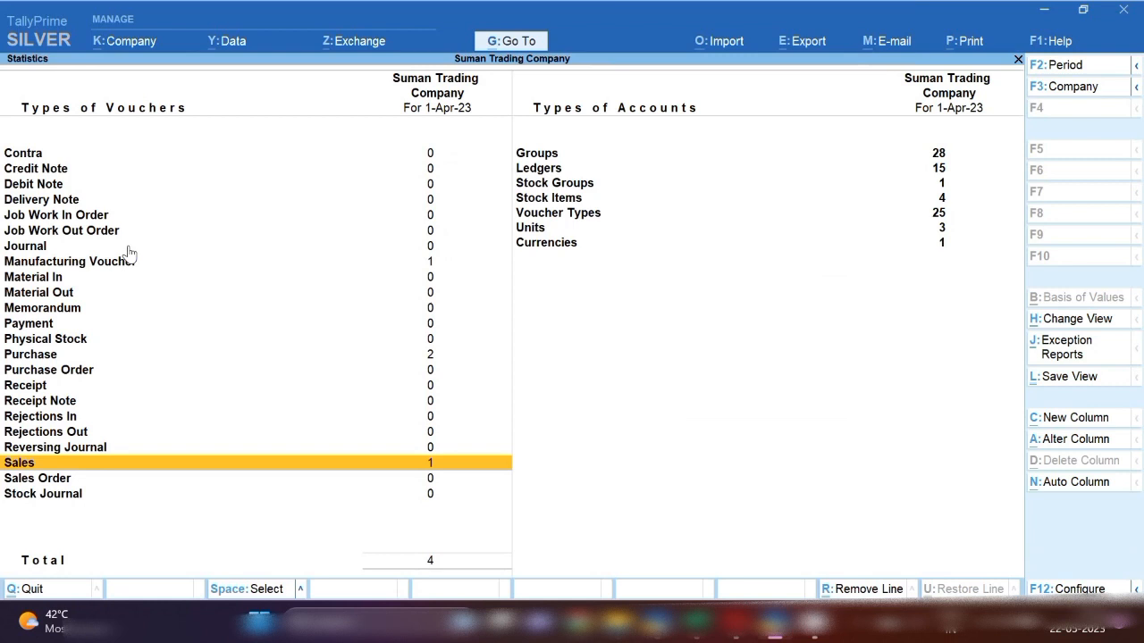
Drill down from the Purchase voucher type to the list of April purchase vouchers
key("Up")
key("Up")
key("Up")
key("Up")
key("Up")
key("Up")
key("Up")
key("Return")
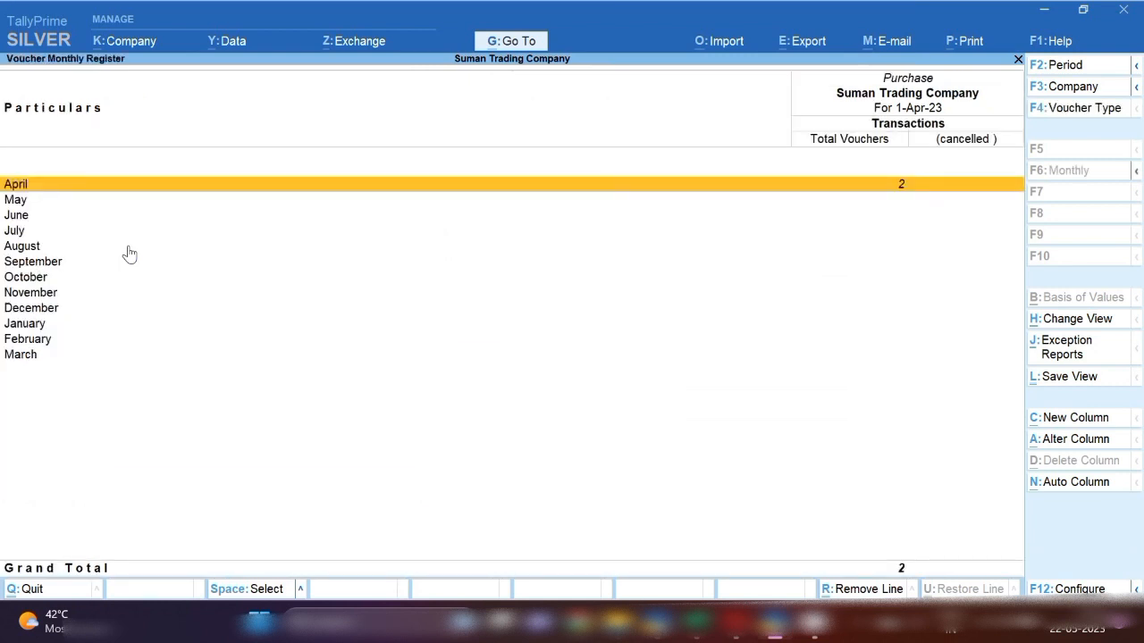
key("Return")
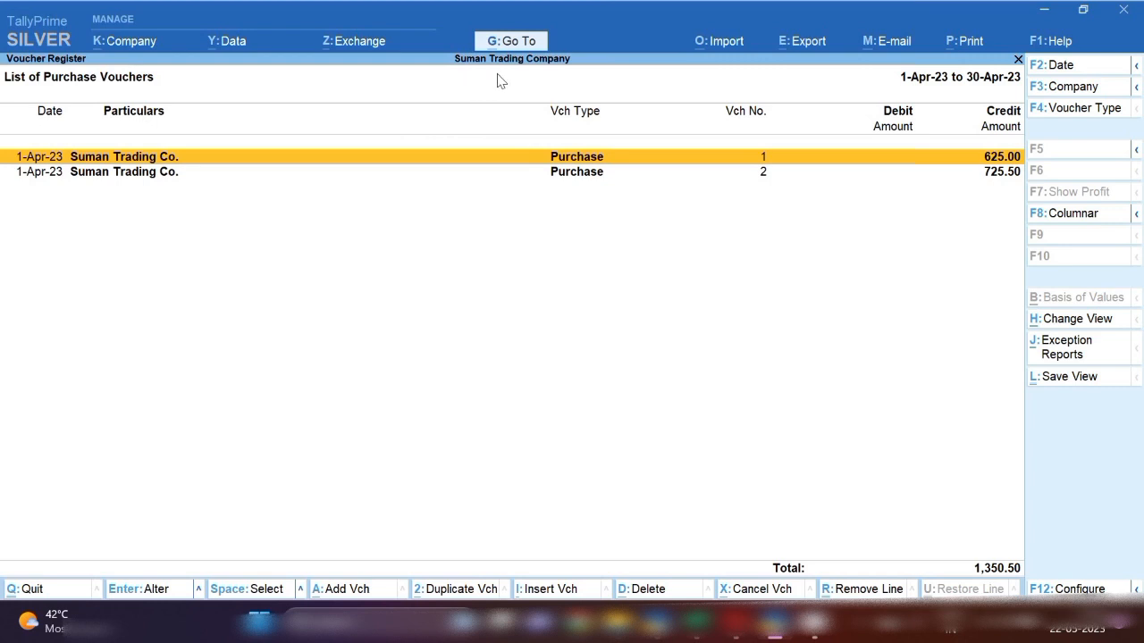
Close the purchase reports, make Triveni Trading Company the active company and return to the Gateway of Tally
key("Escape")
key("Escape")
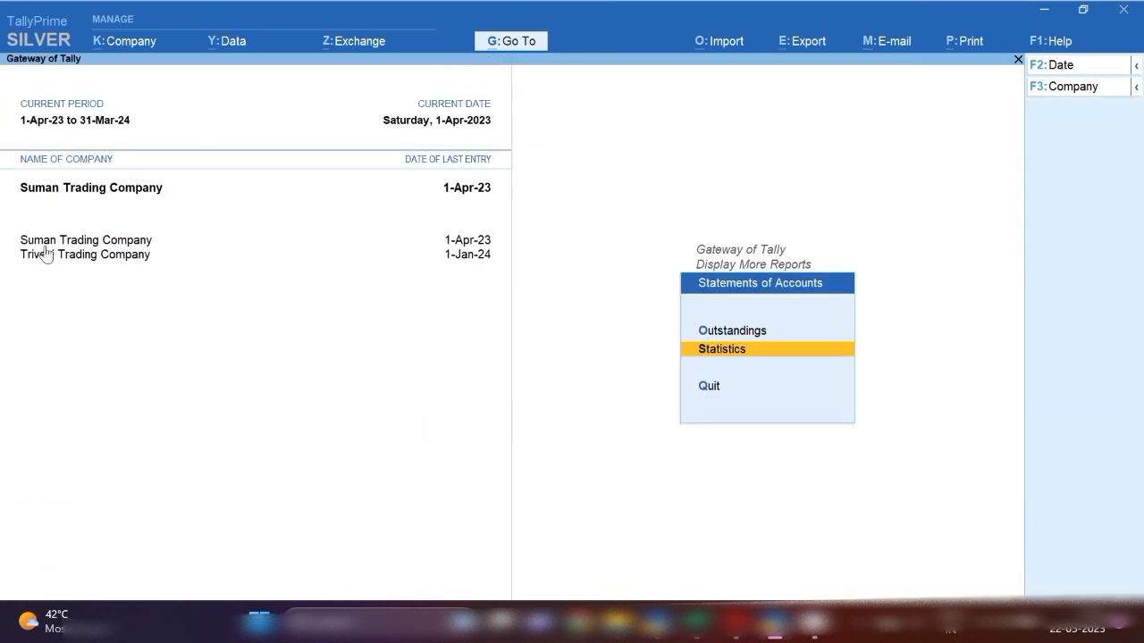
left_click(93, 265)
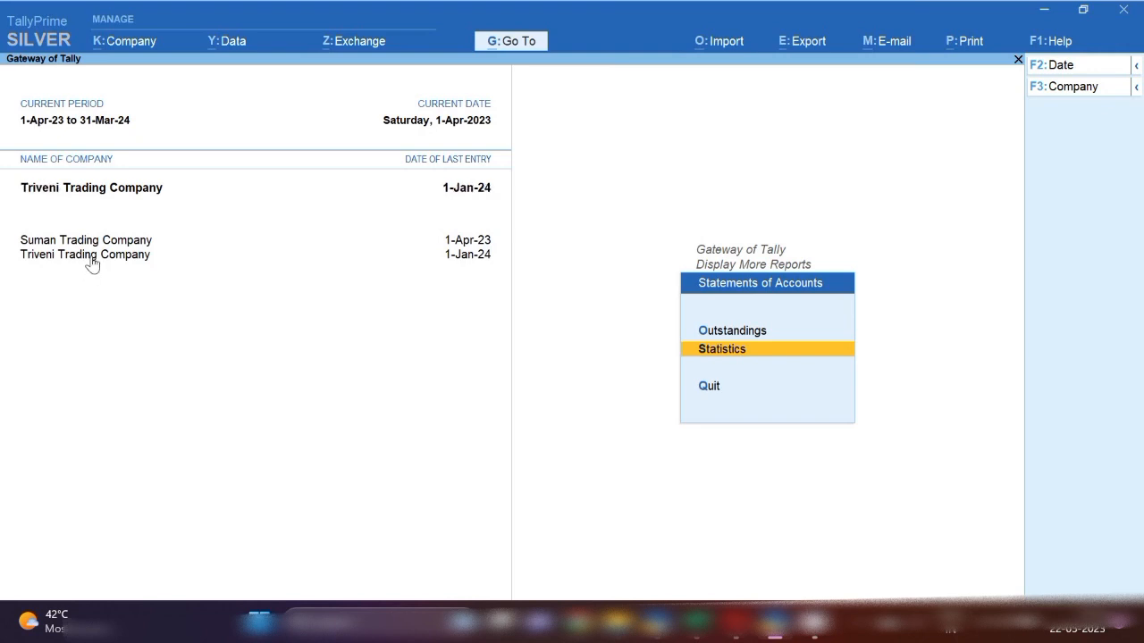
key("Escape")
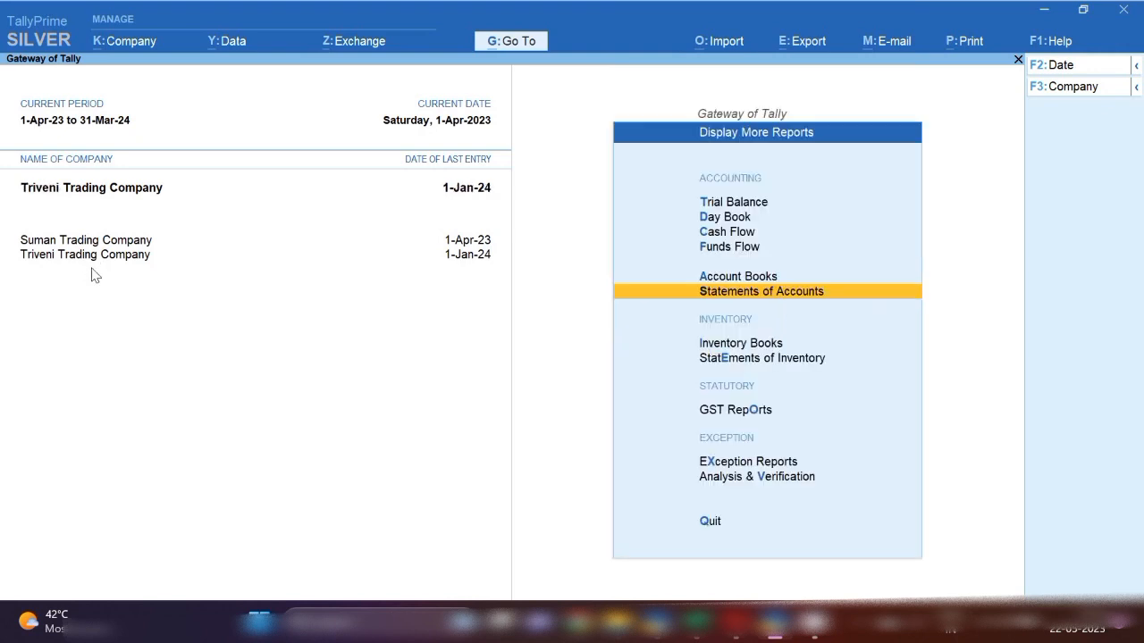
key("Escape")
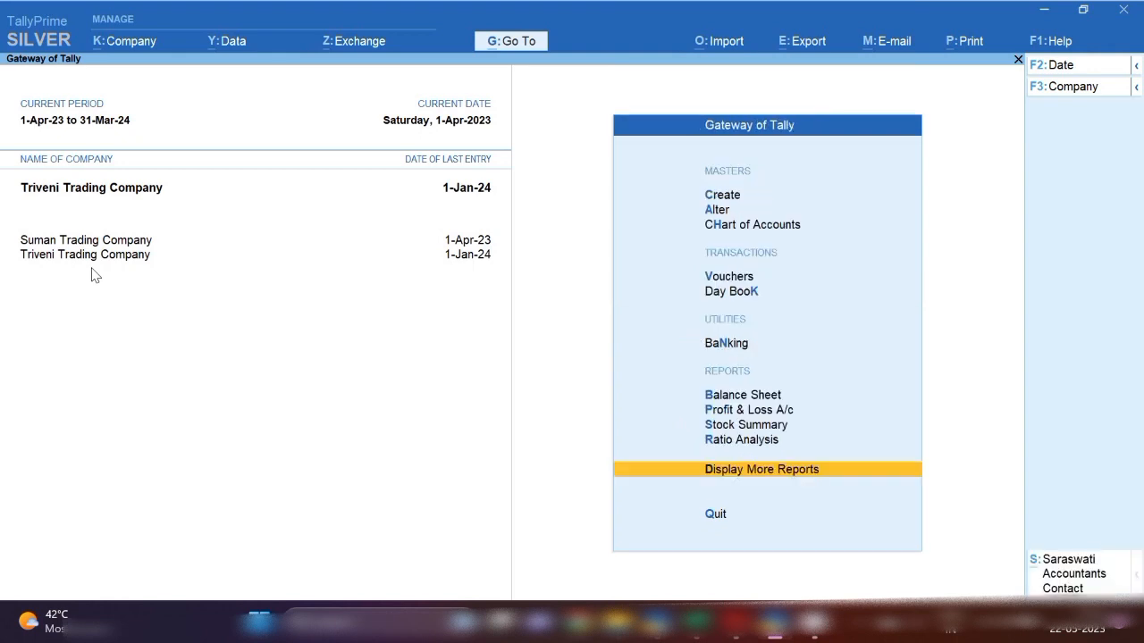
Start a payment voucher in Triveni Trading Company with Suman Trading Co. as the debit ledger
key("v")
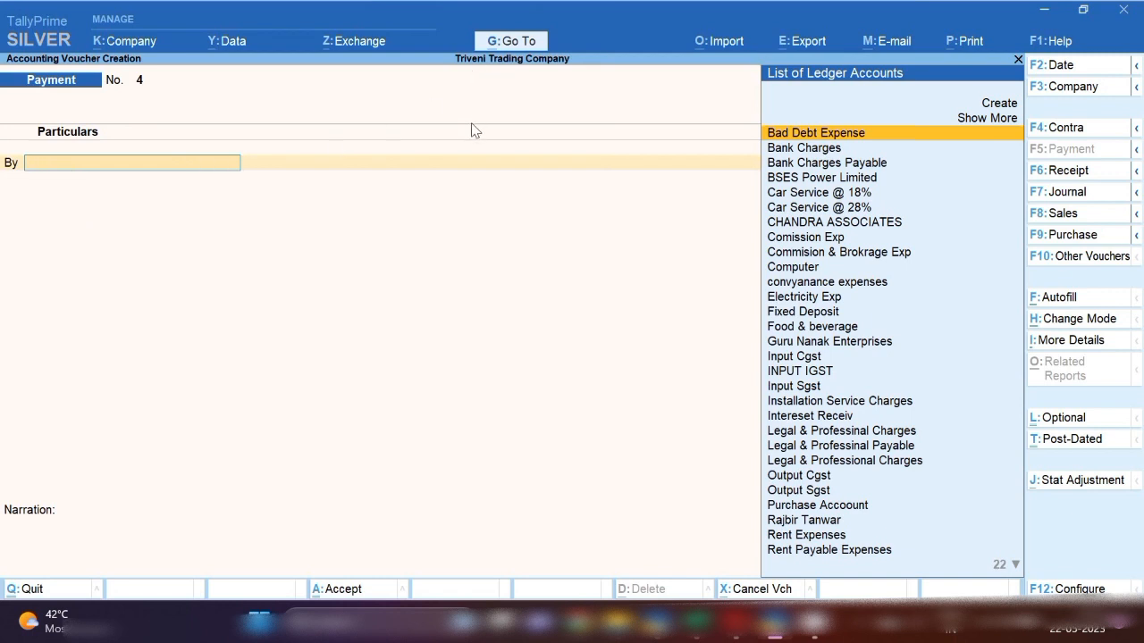
type("sum")
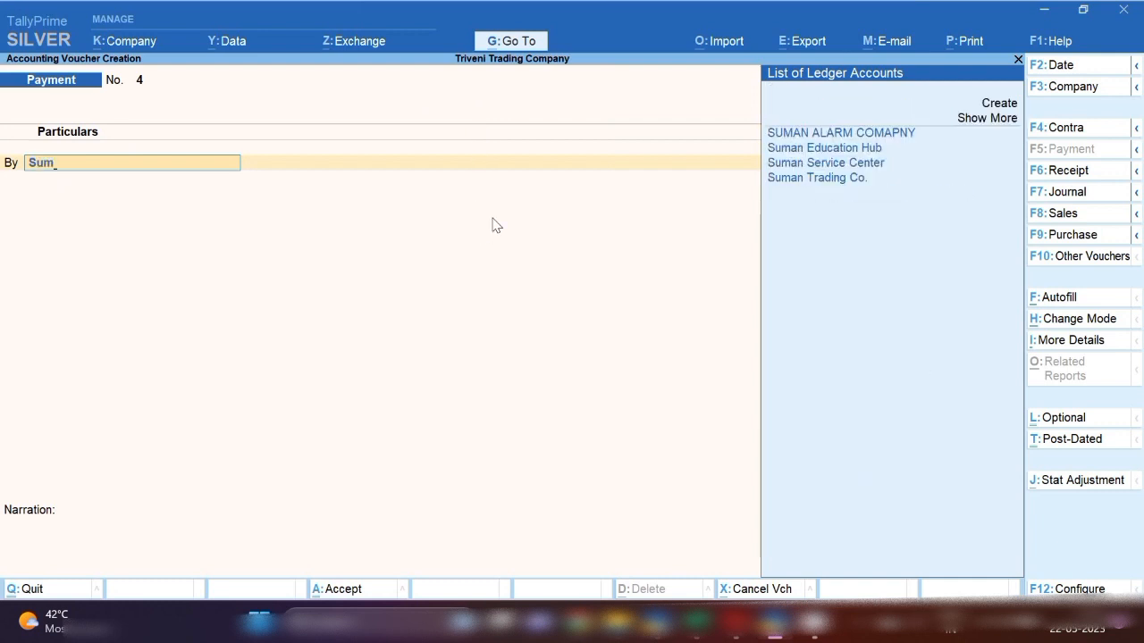
key("Down")
key("Down")
key("Down")
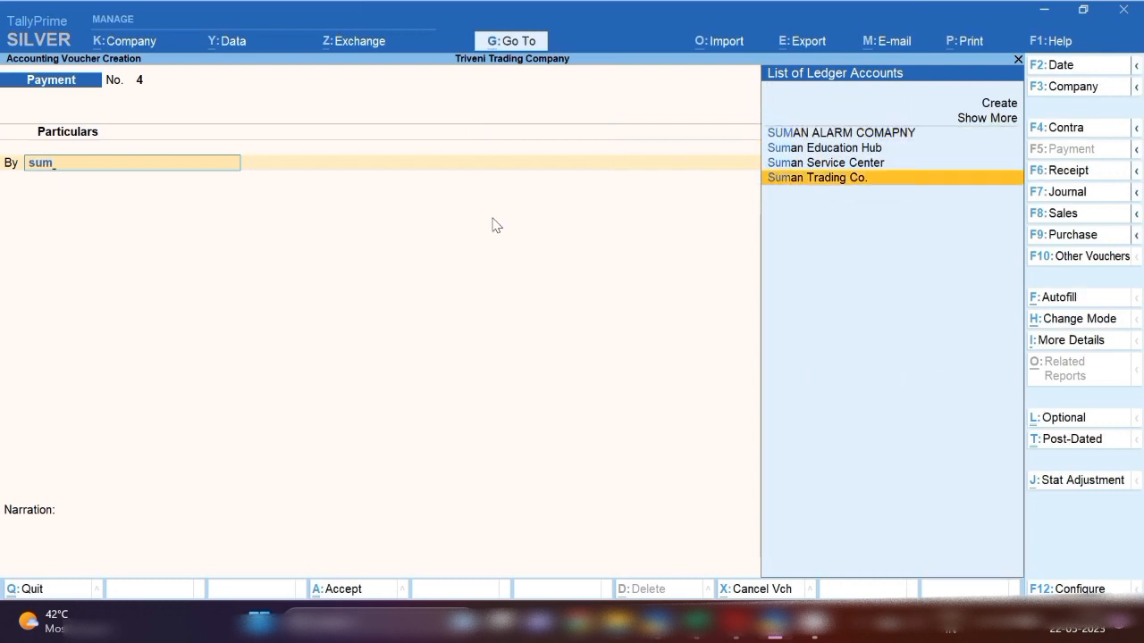
key("Return")
Open the Suman Trading Co. ledger for alteration from the voucher and keep Branch / Divisions as its group
key("BackSpace")
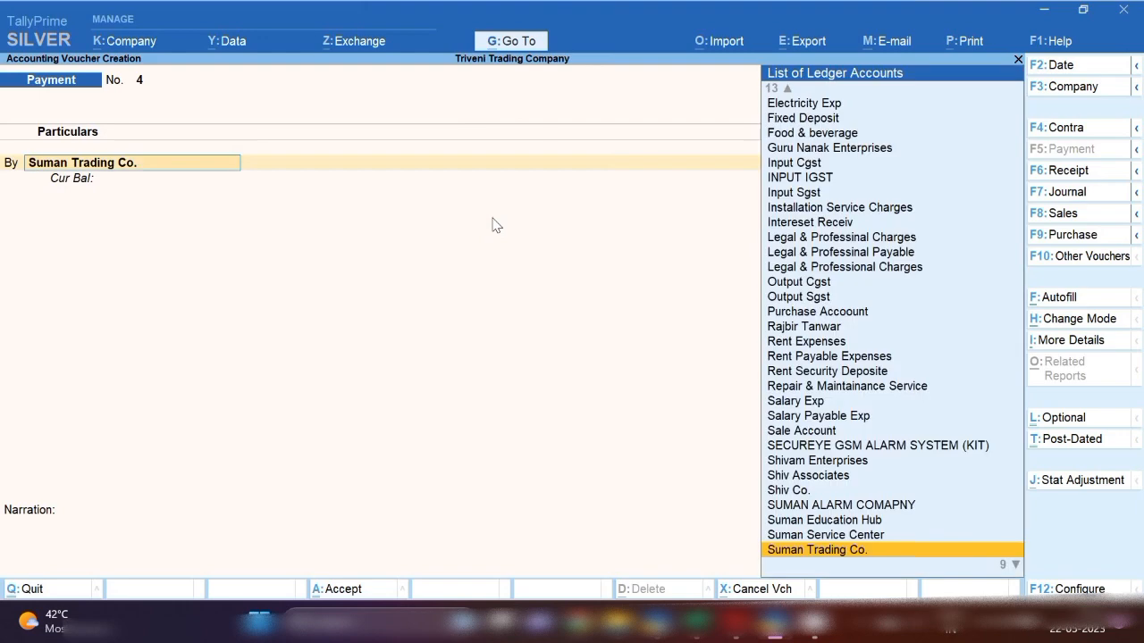
key("ctrl+Return")
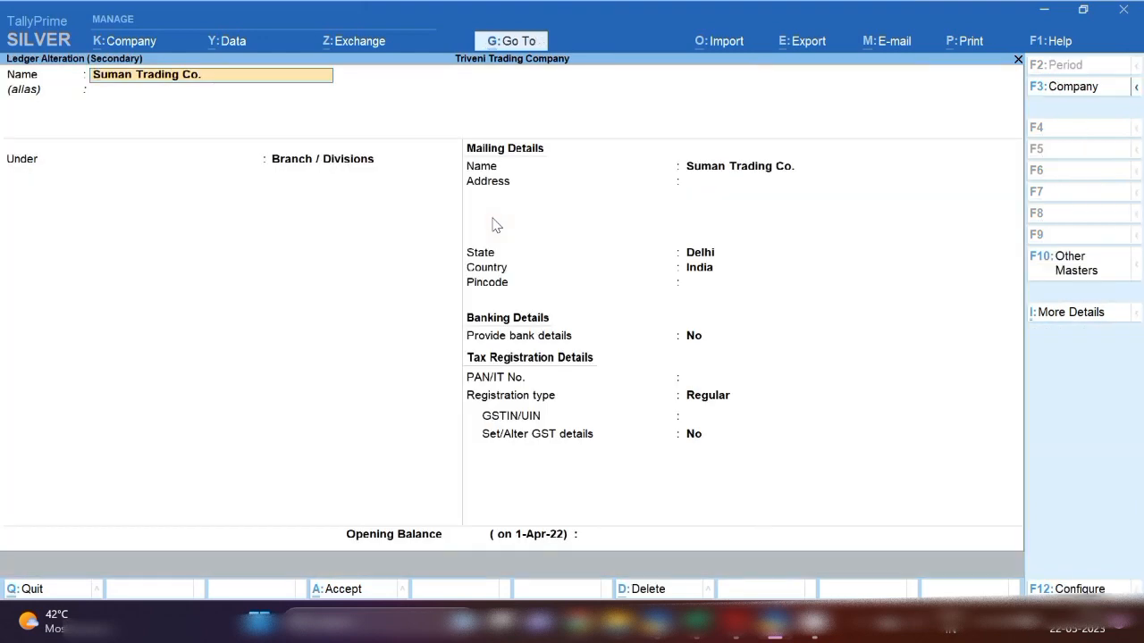
key("Return")
key("Return")
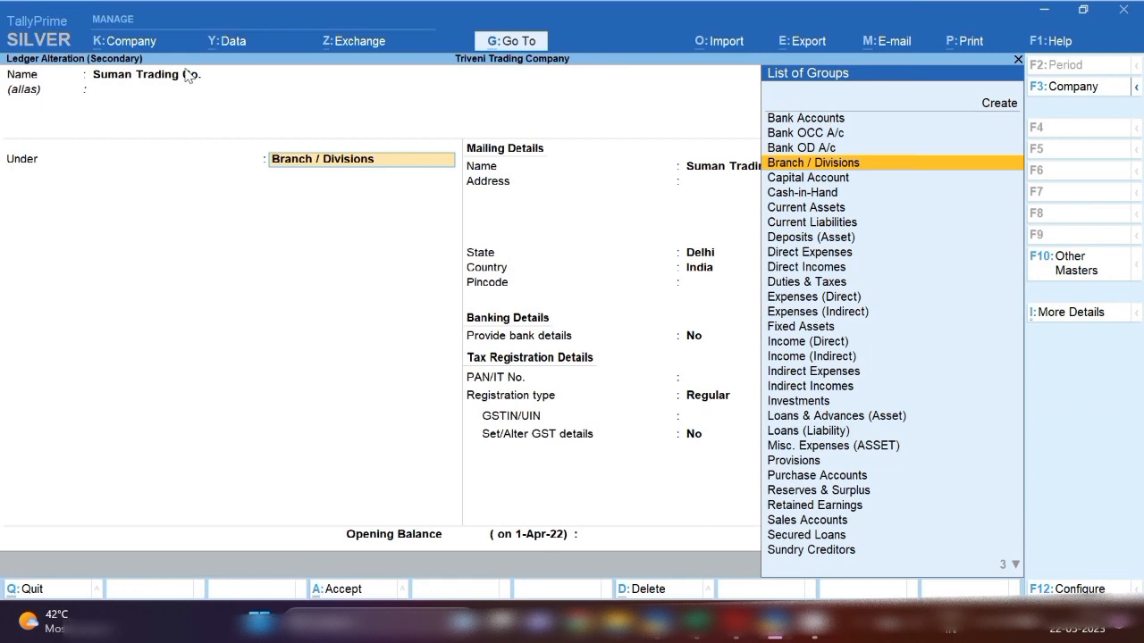
key("Return")
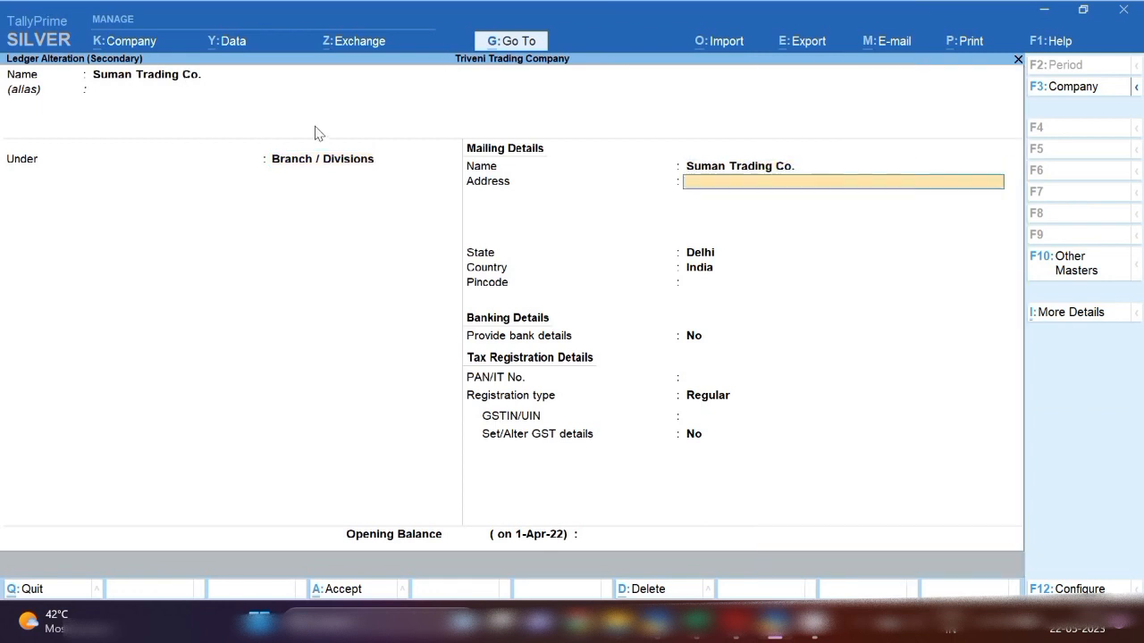
Accept the ledger's remaining mailing, banking and tax details as they are and return to the payment voucher's debit amount
key("Return")
key("Return")
key("Return")
key("Return")
key("Return")
key("Return")
key("Return")
key("Return")
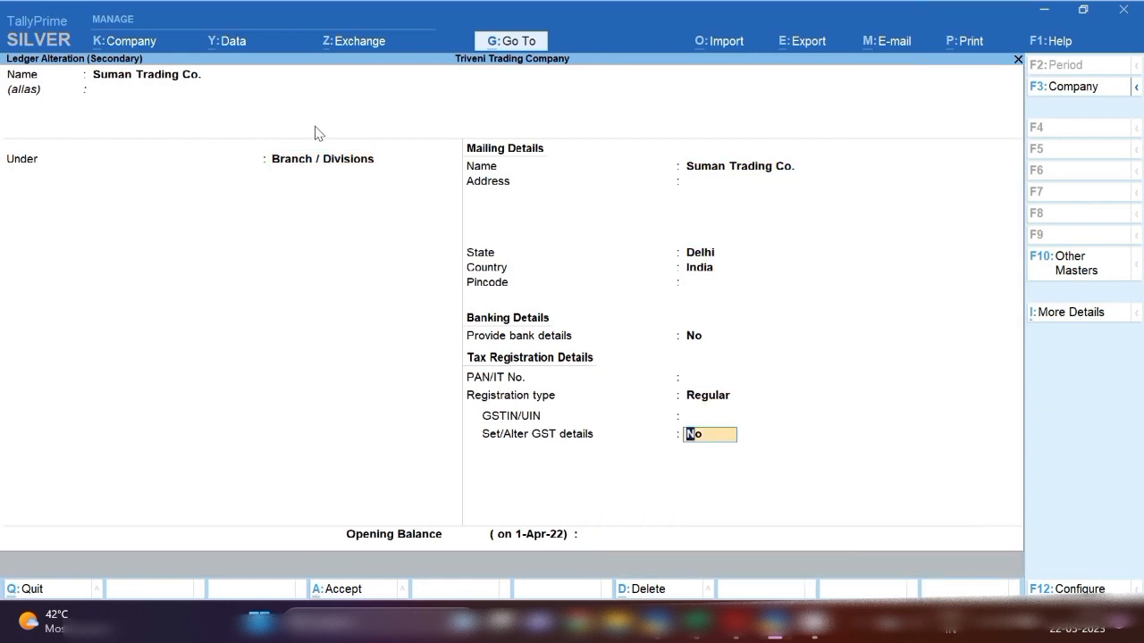
key("Return")
key("Return")
key("Return")
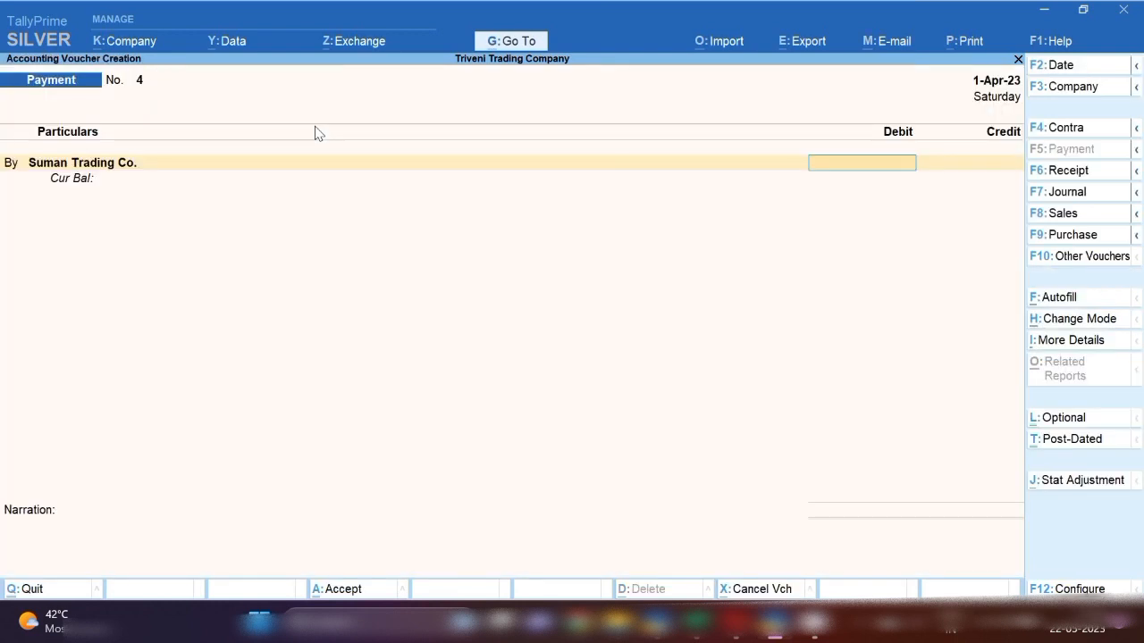
Debit Suman Trading Co. with 1,350.50 and credit Sbi Bank for the same amount, accepting the cheque bank allocation without an instrument number
type("1350.5")
key("Return")
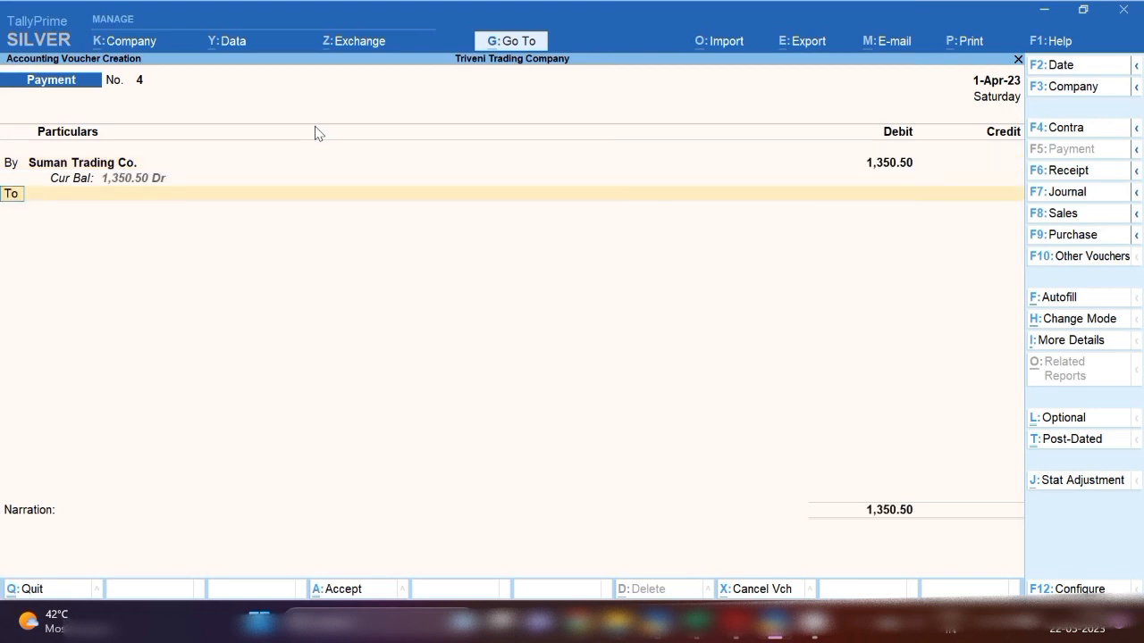
key("Return")
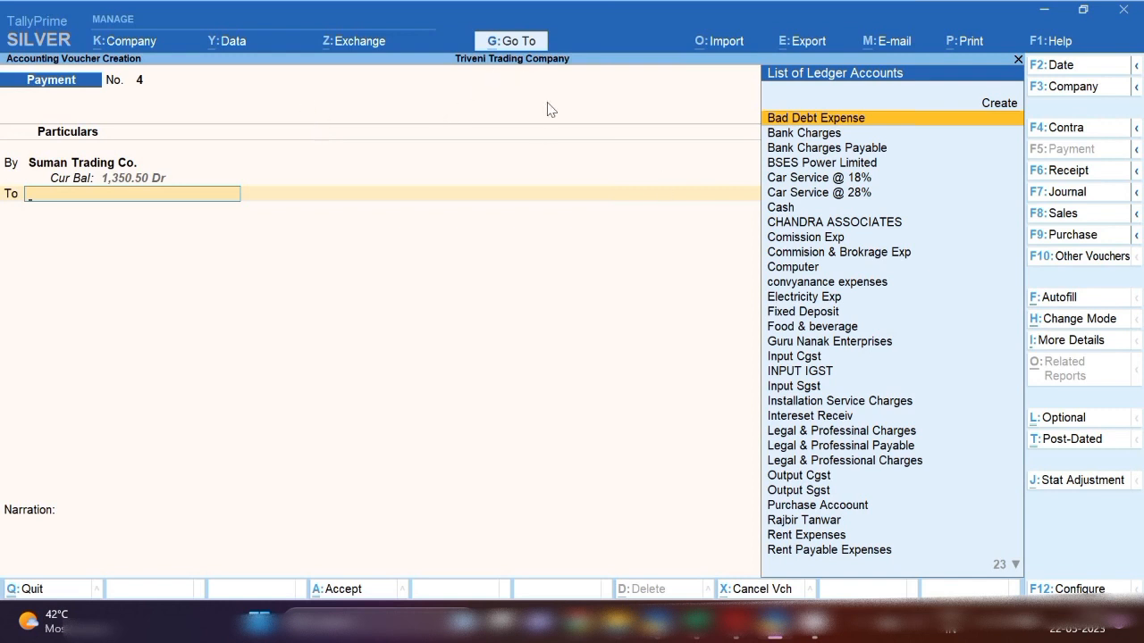
type("Sbi")
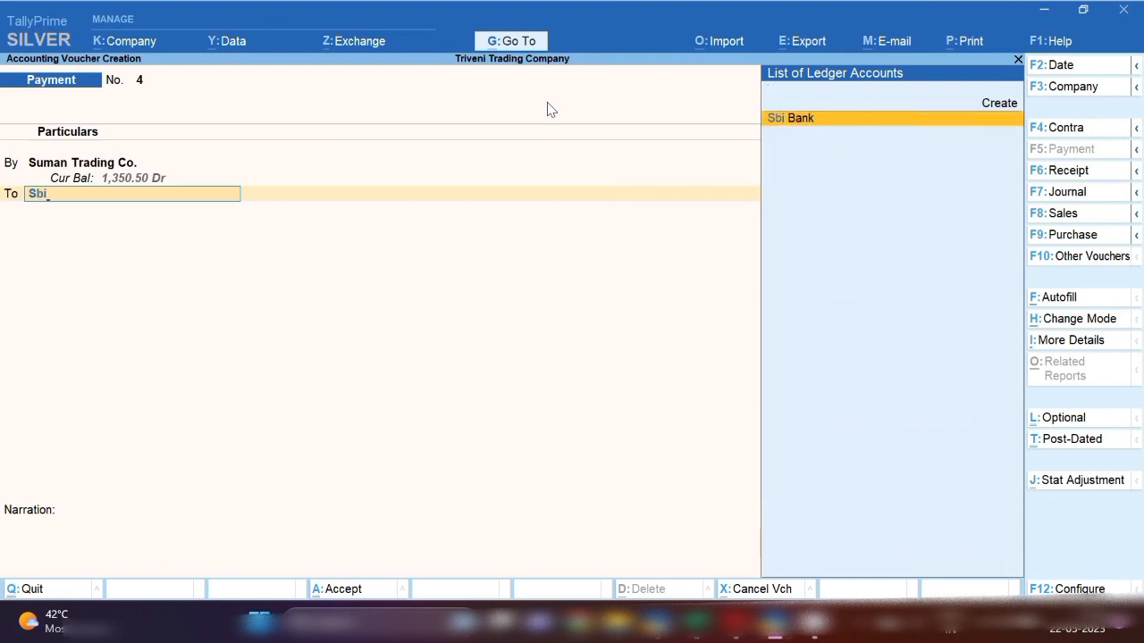
key("Return")
key("Return")
key("Return")
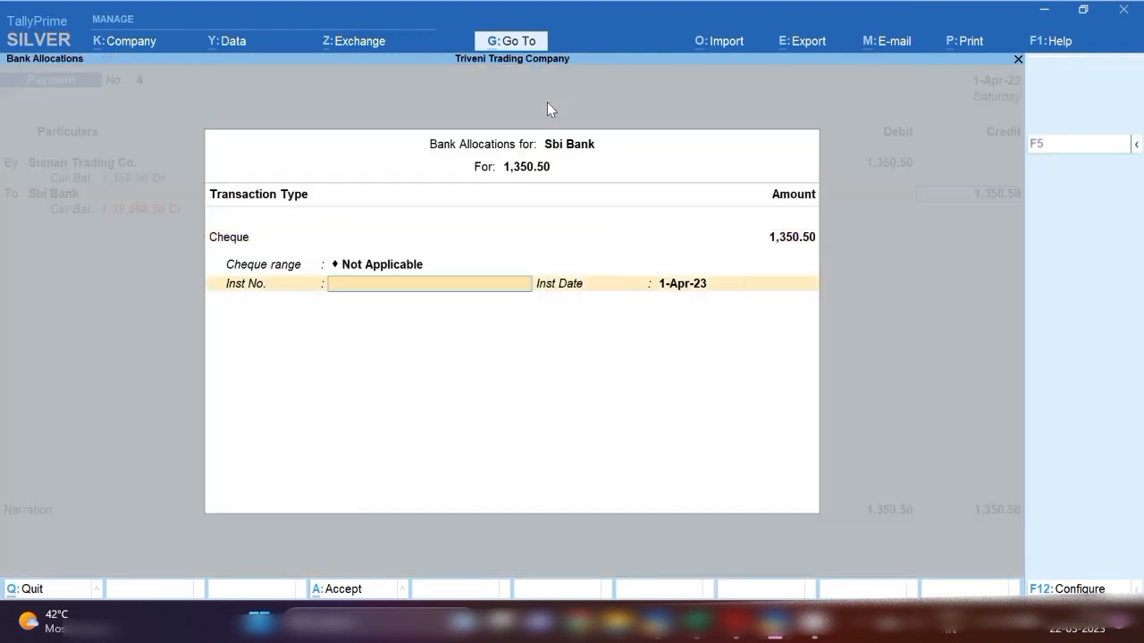
key("Return")
key("Return")
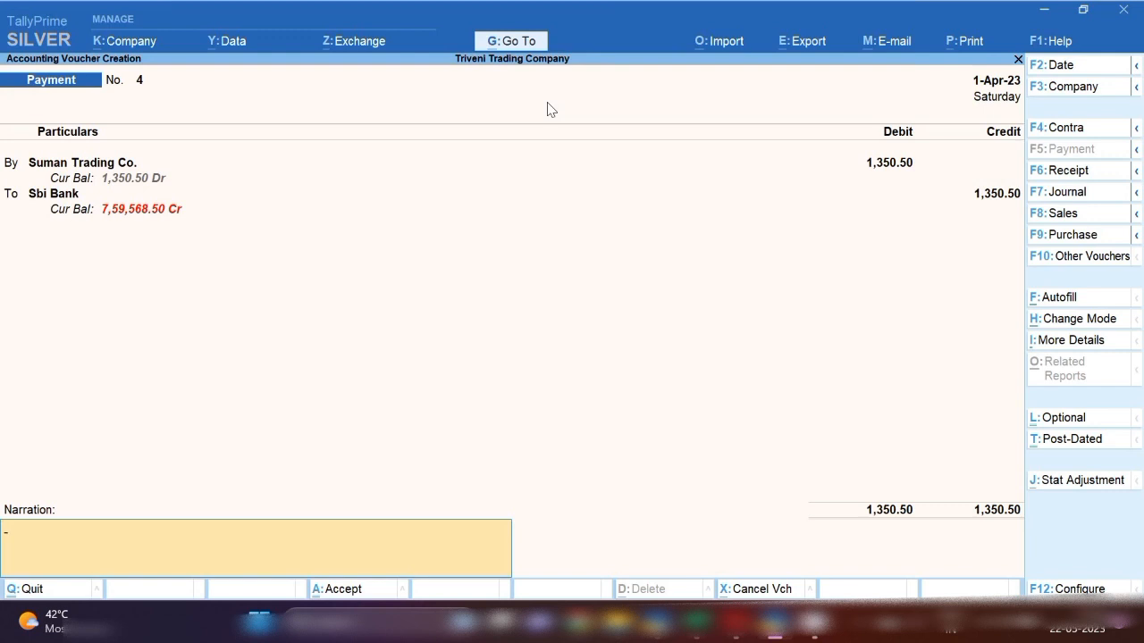
Enter the narration "fund transfer to the other branch suman trading co" and save the payment voucher
type("fund transfer to the")
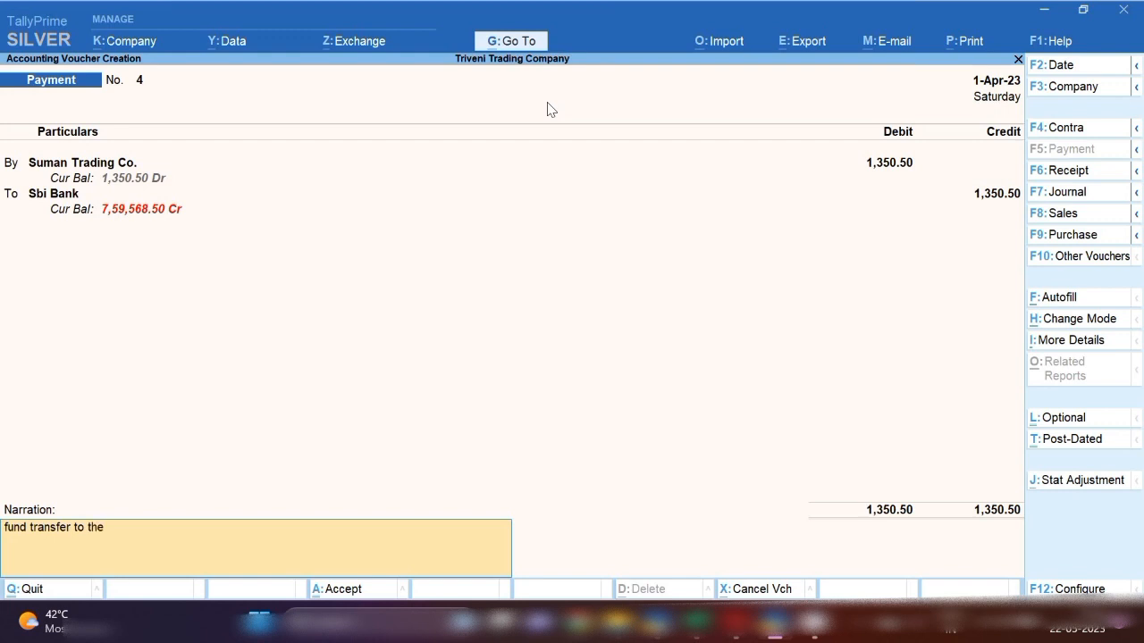
type(" other branch suman trading co")
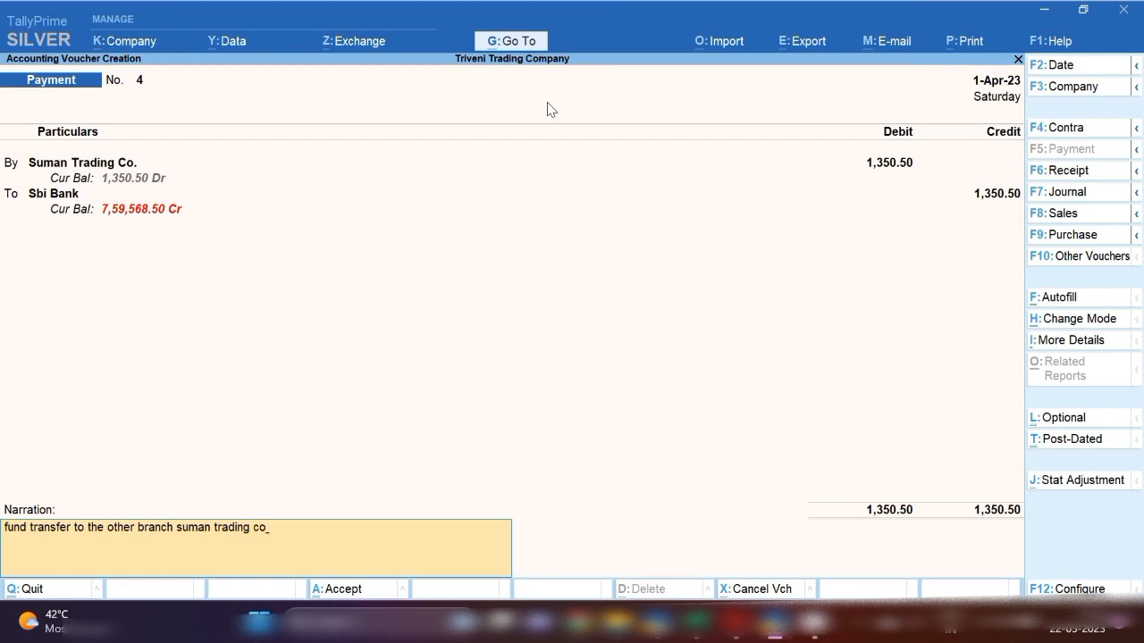
key("Return")
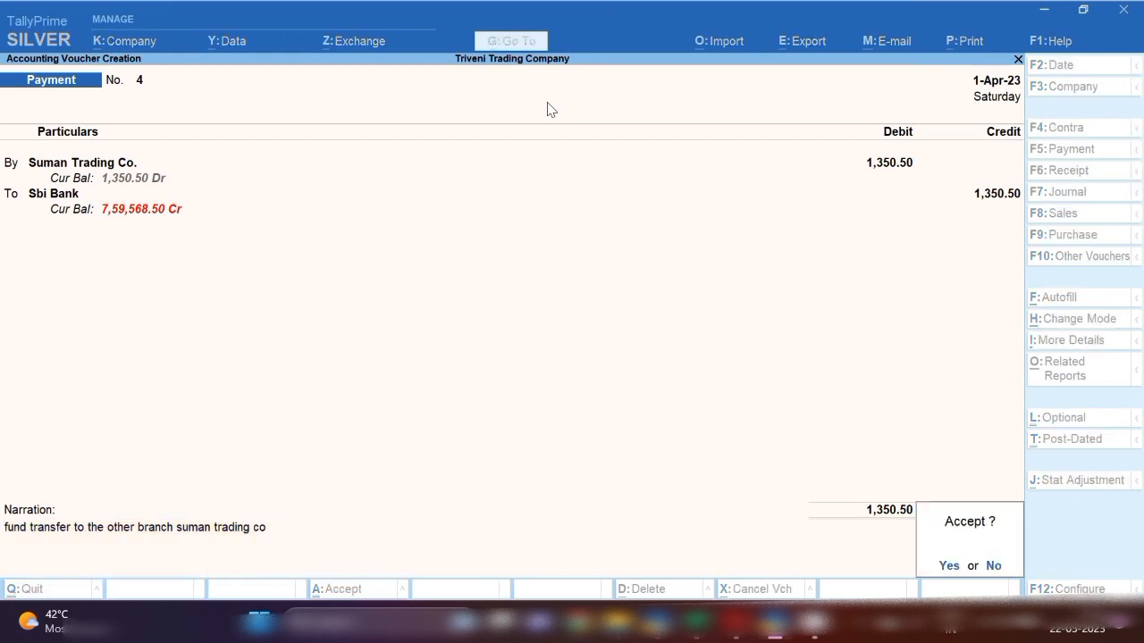
key("y")
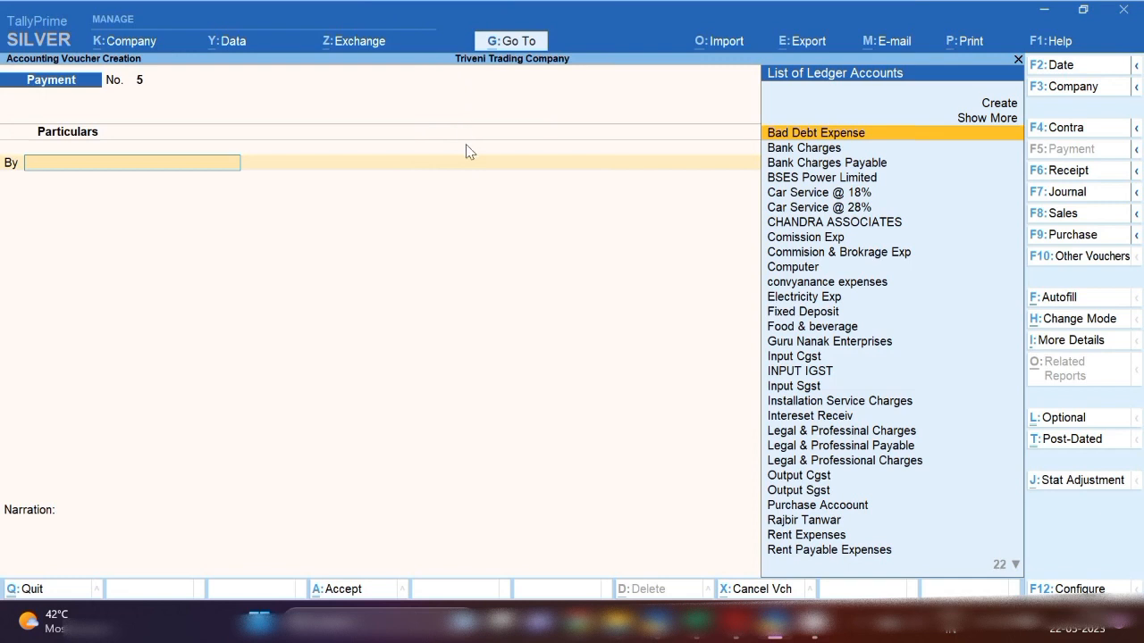
Leave voucher entry in Triveni Trading Company, make Suman Trading Company the active company and open its voucher entry
key("Escape")
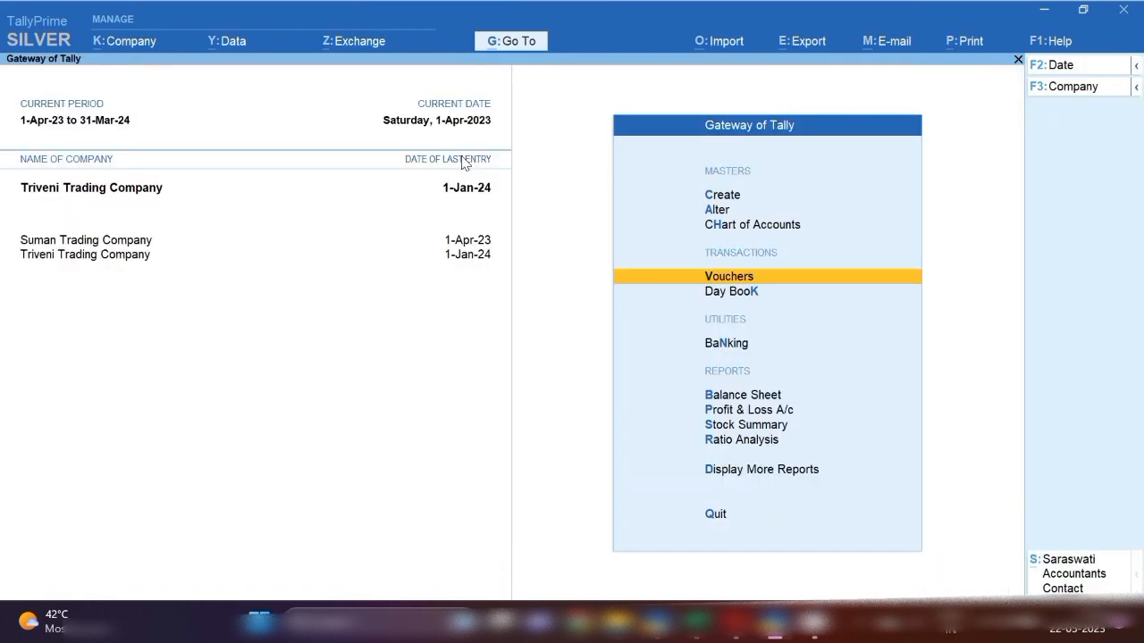
left_click(59, 240)
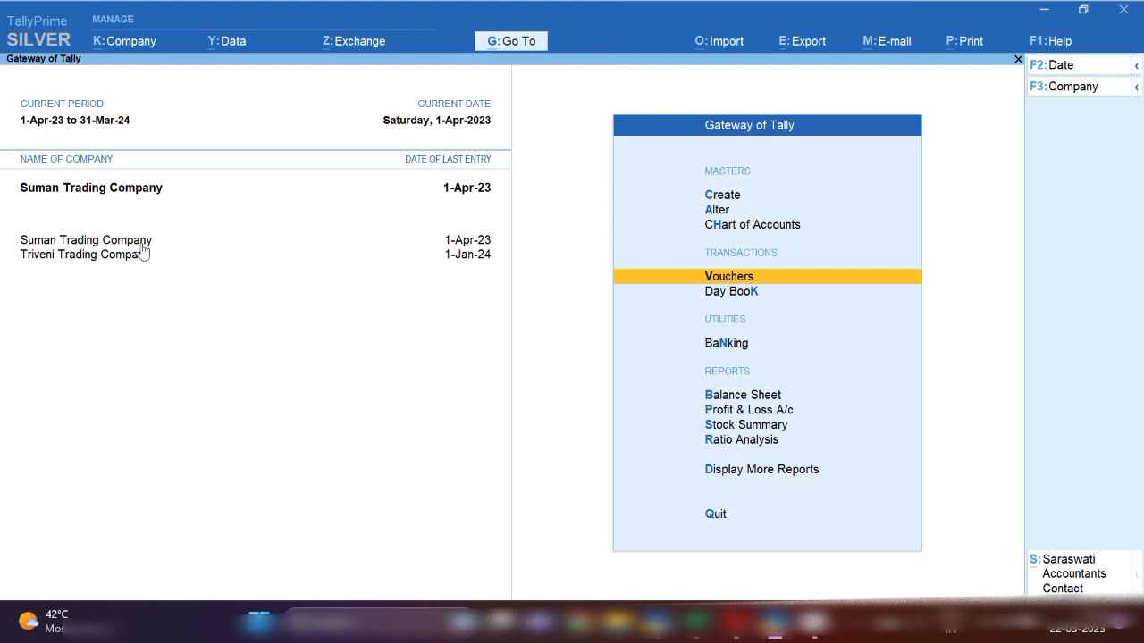
key("Return")
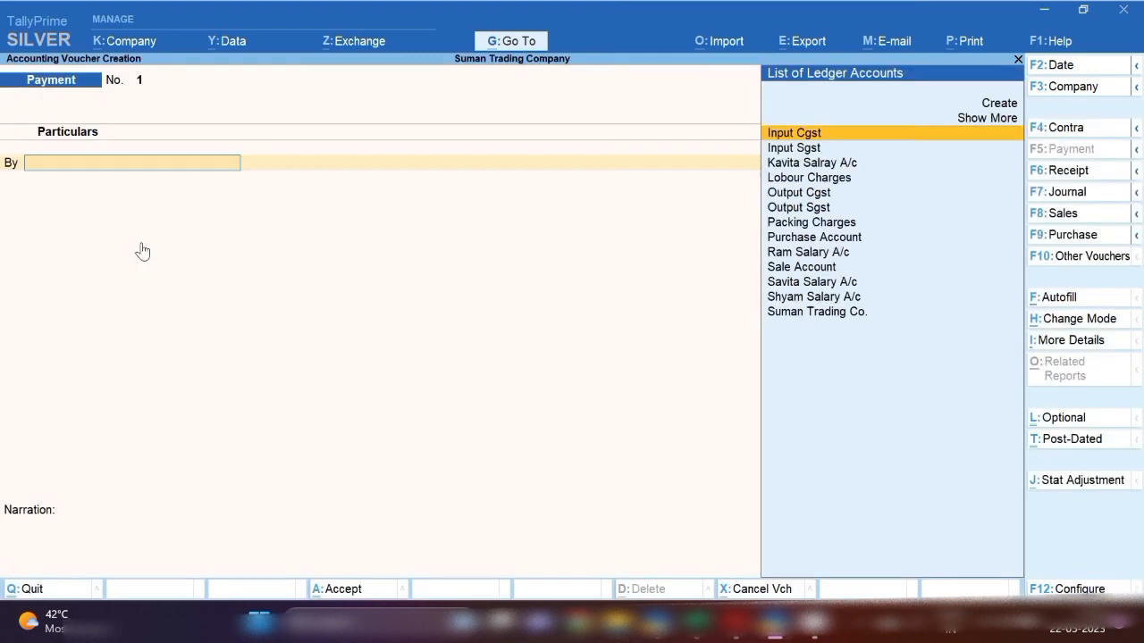
Start a journal voucher in Suman Trading Company dated 2-4-2023
left_click(1073, 177)
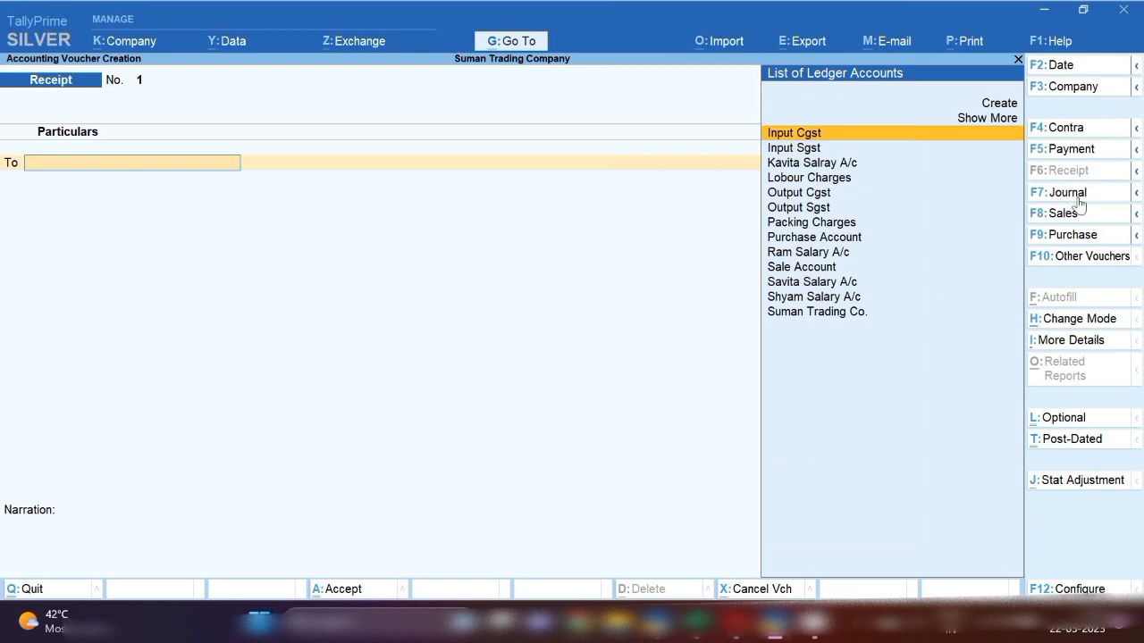
left_click(1074, 196)
key("F2")
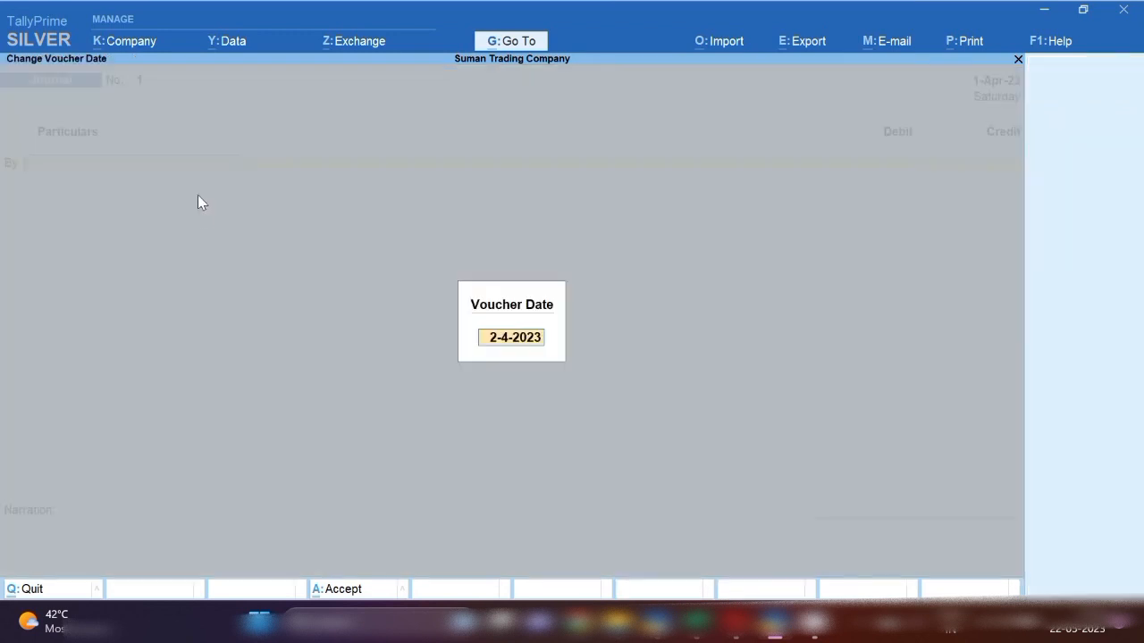
key("Return")
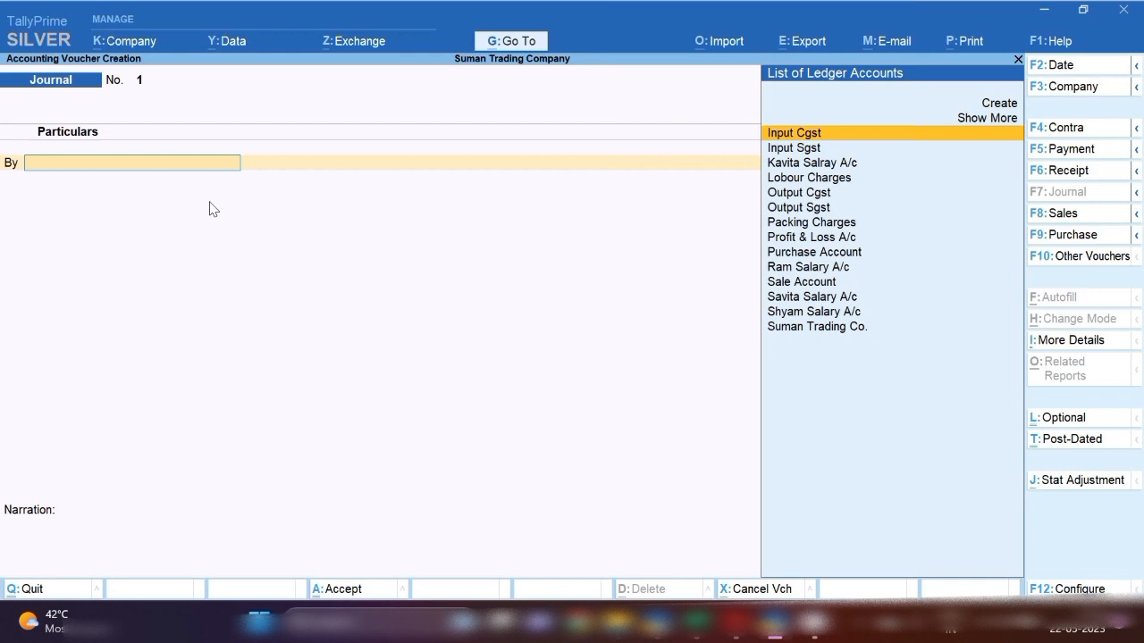
type("Sum")
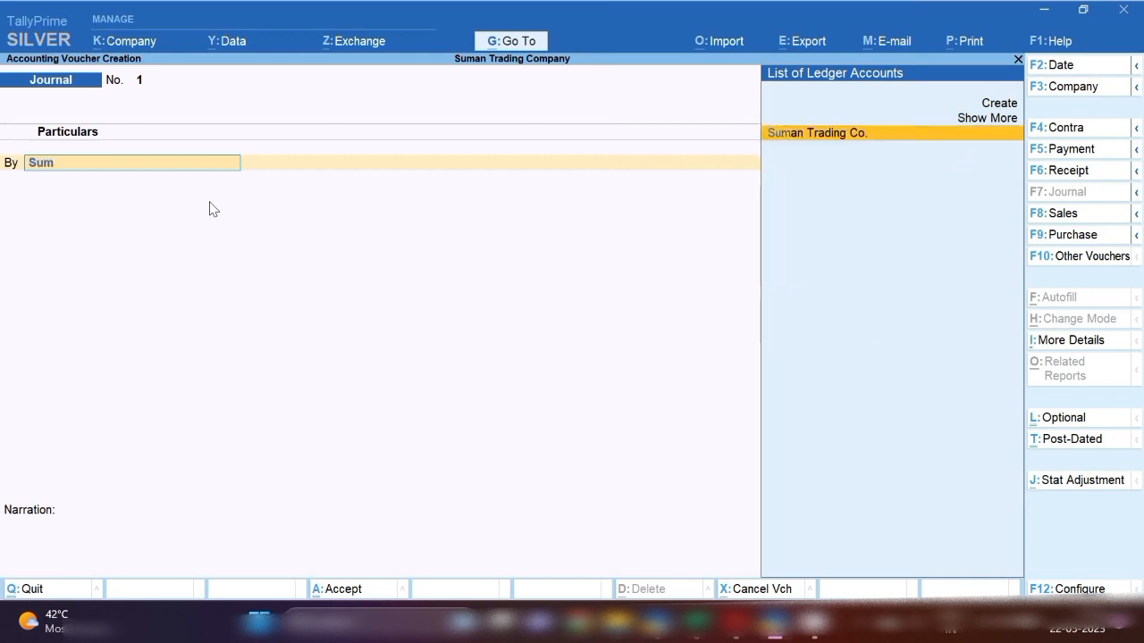
key("Return")
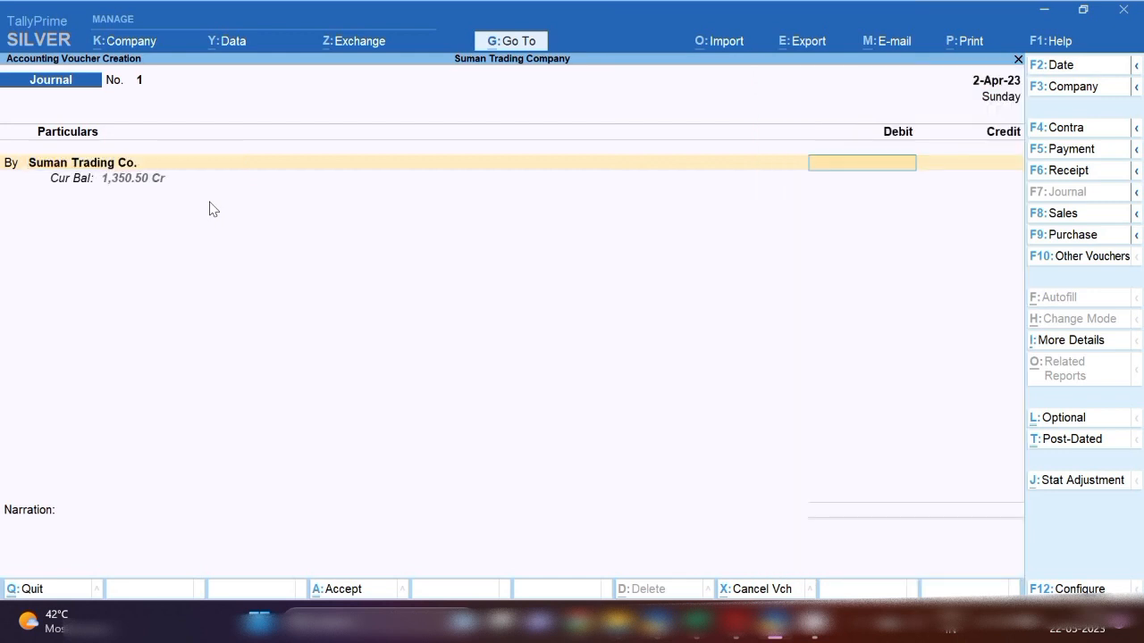
key("BackSpace")
key("ctrl+Return")
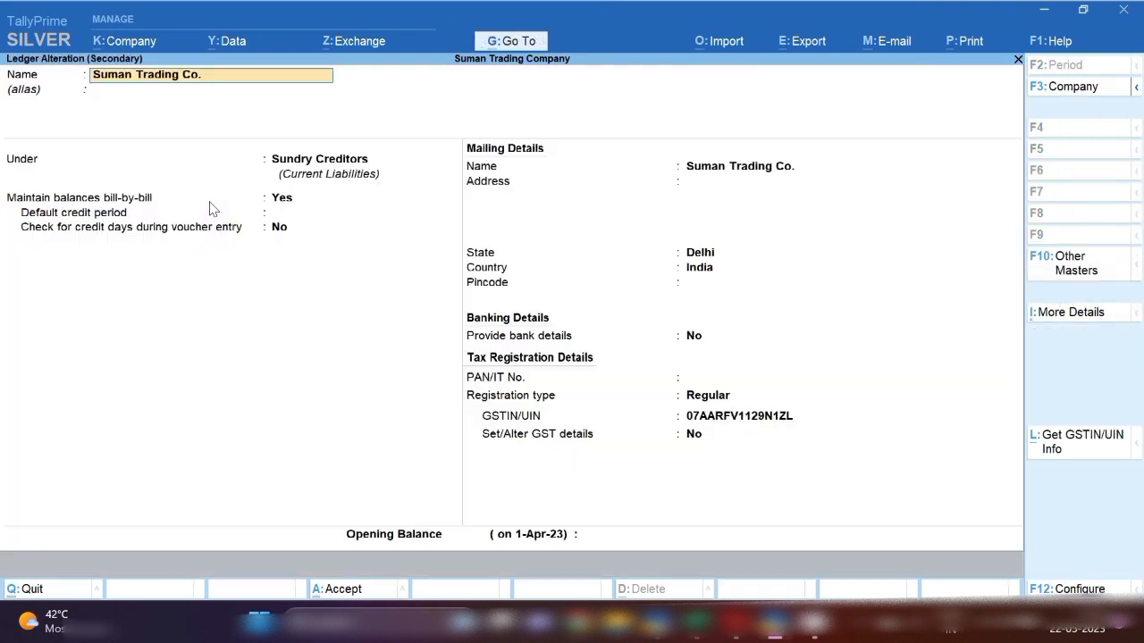
key("Escape")
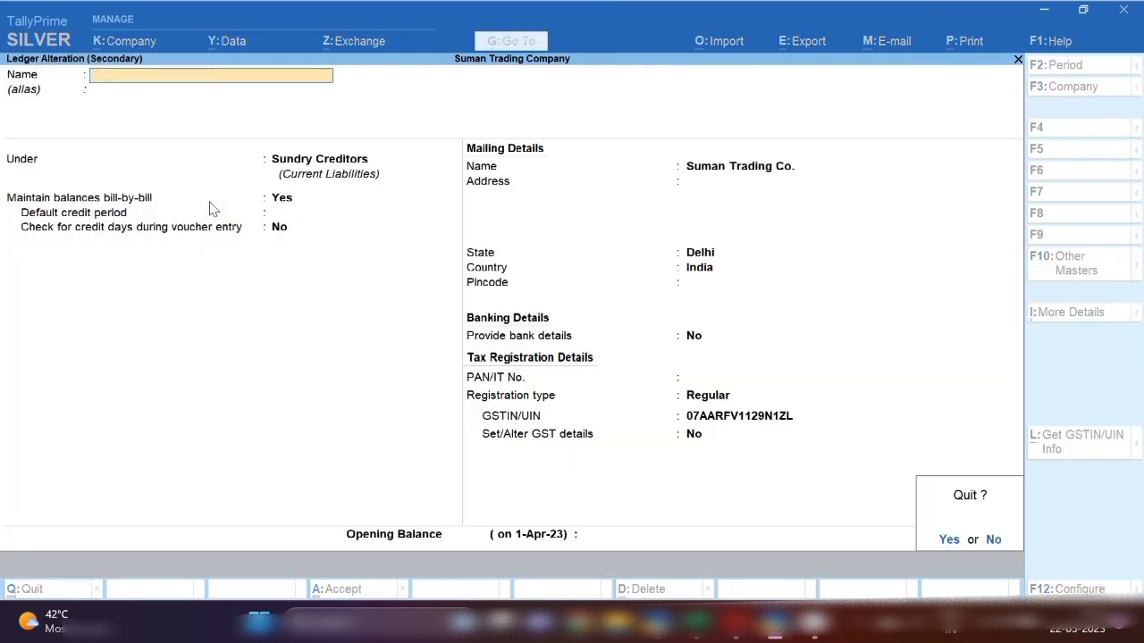
key("y")
Create the ledger Suman Trading Company under Branch / Divisions from the journal's debit line and debit it with 1,350.50
key("alt+c")
type("S")
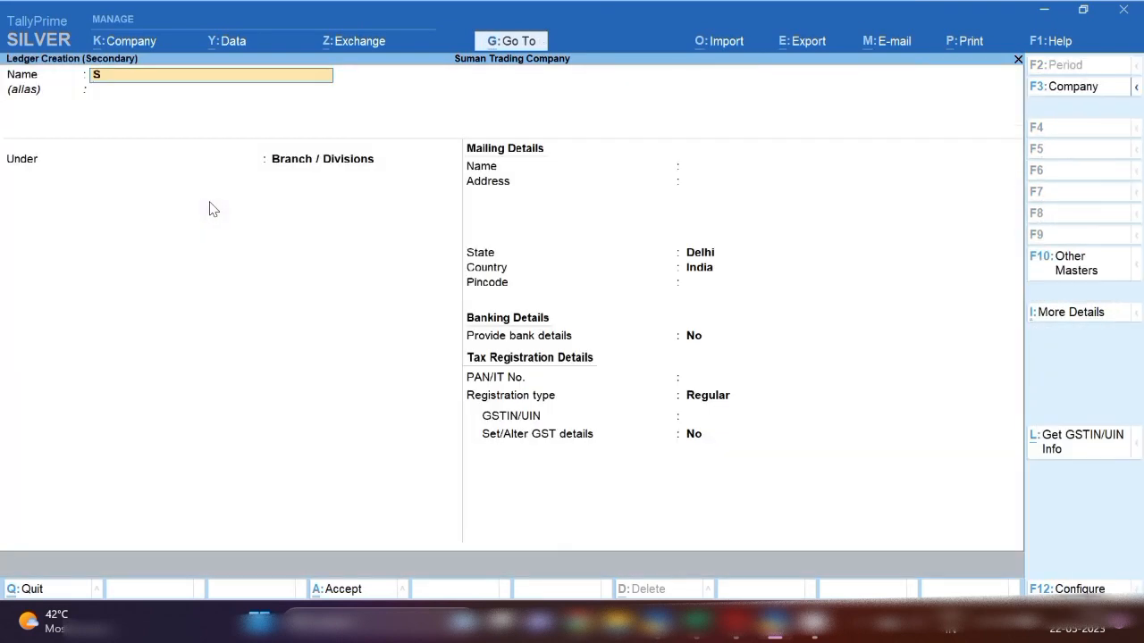
type("uman Trading Co")
key("Return")
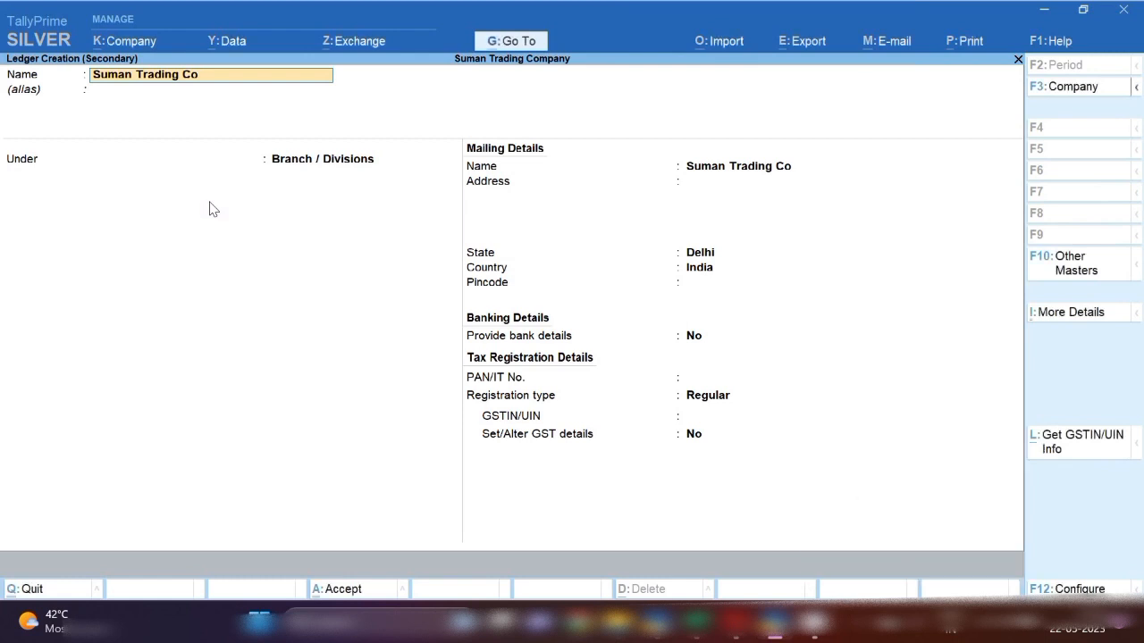
type("mpany")
key("Return")
key("Return")
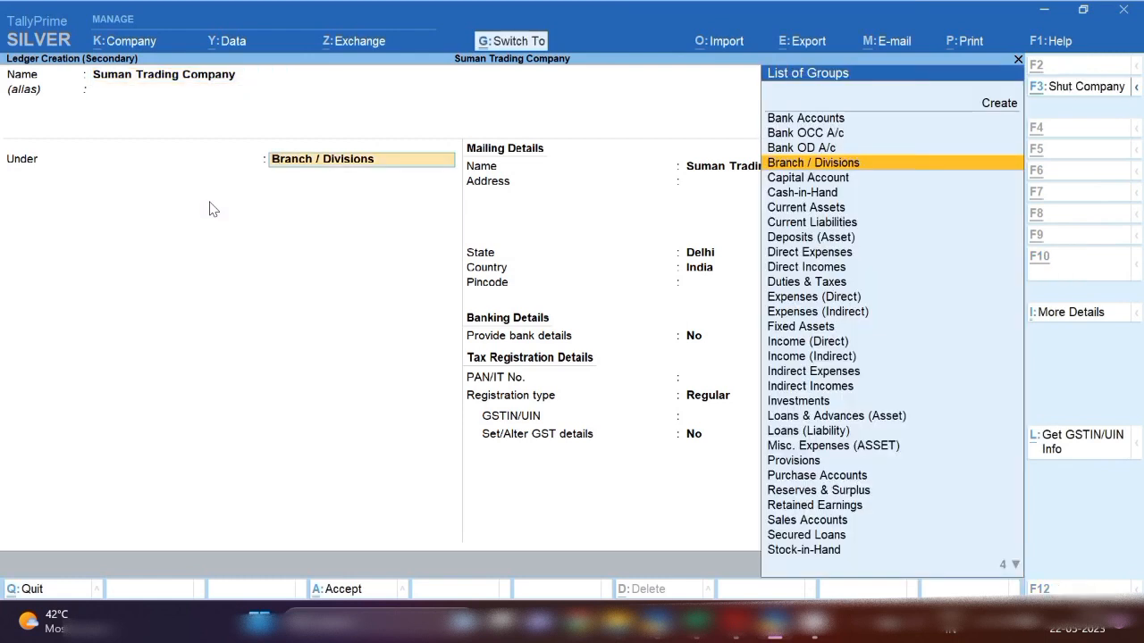
key("ctrl+a")
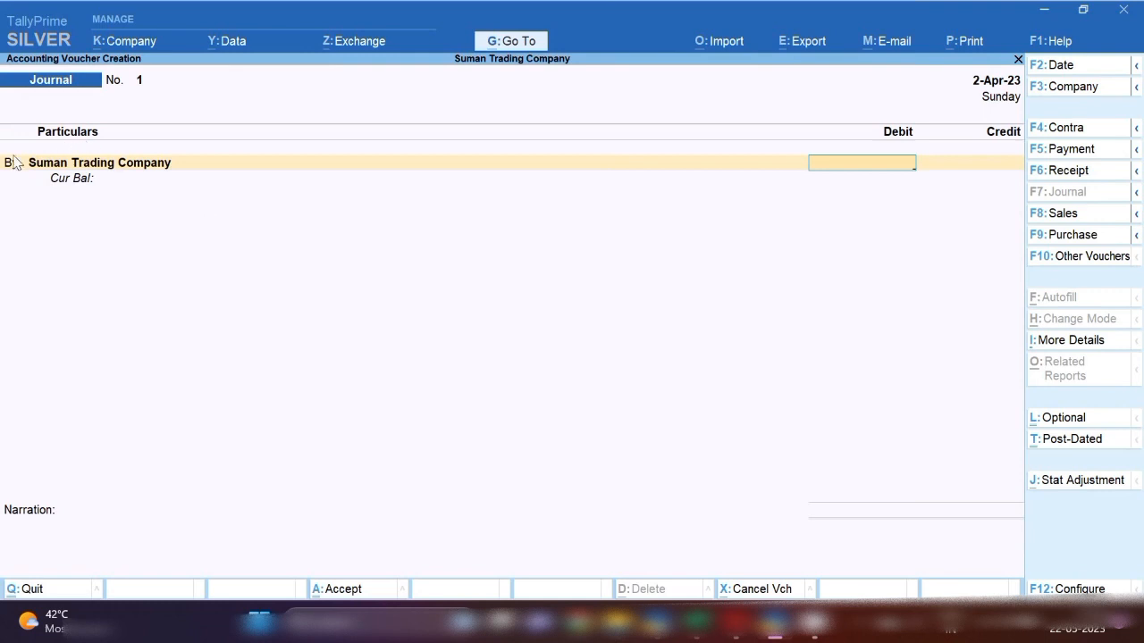
type("1350.5")
key("Return")
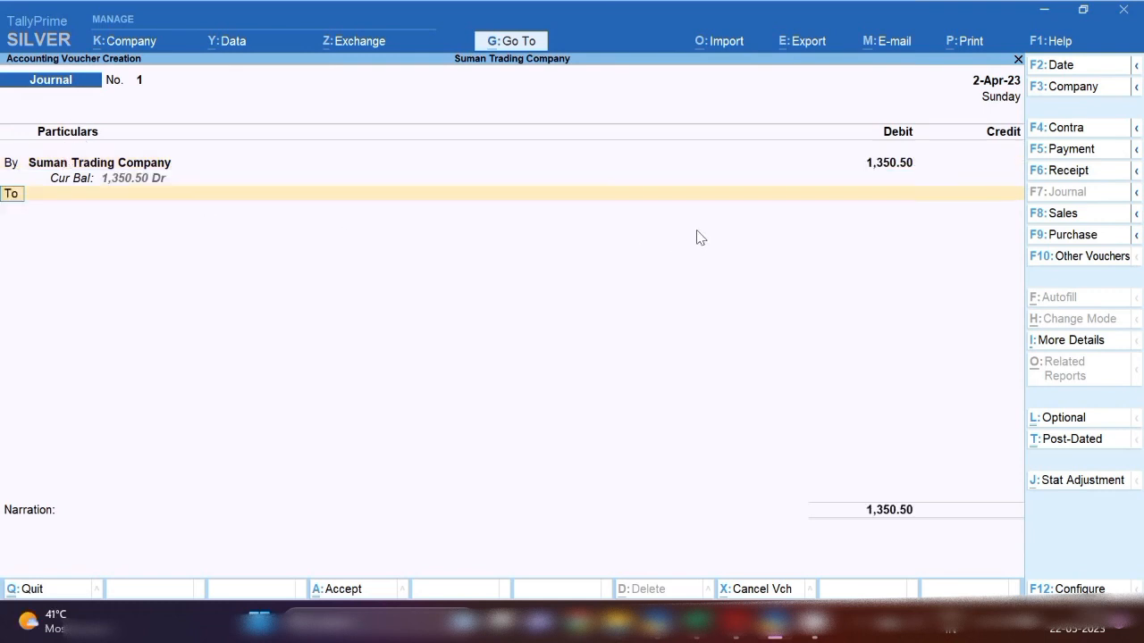
Create the credit ledger Triveni Trading Company under Branch / Divisions from the journal, keeping its default mailing, banking and tax details
key("Return")
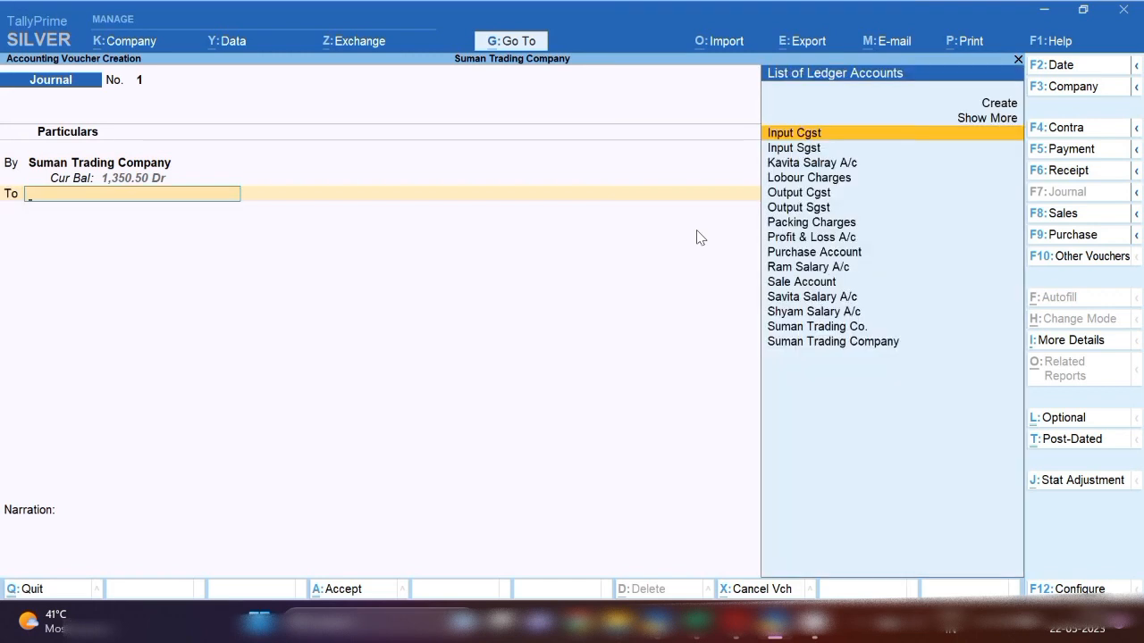
key("alt+c")
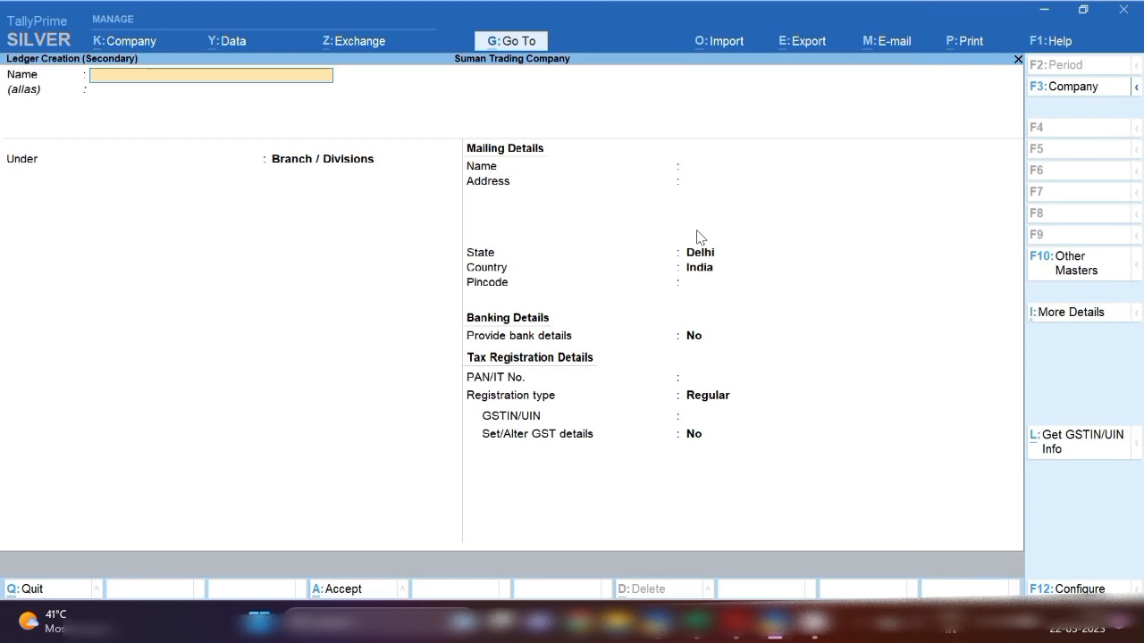
type("Triveni trading Compa")
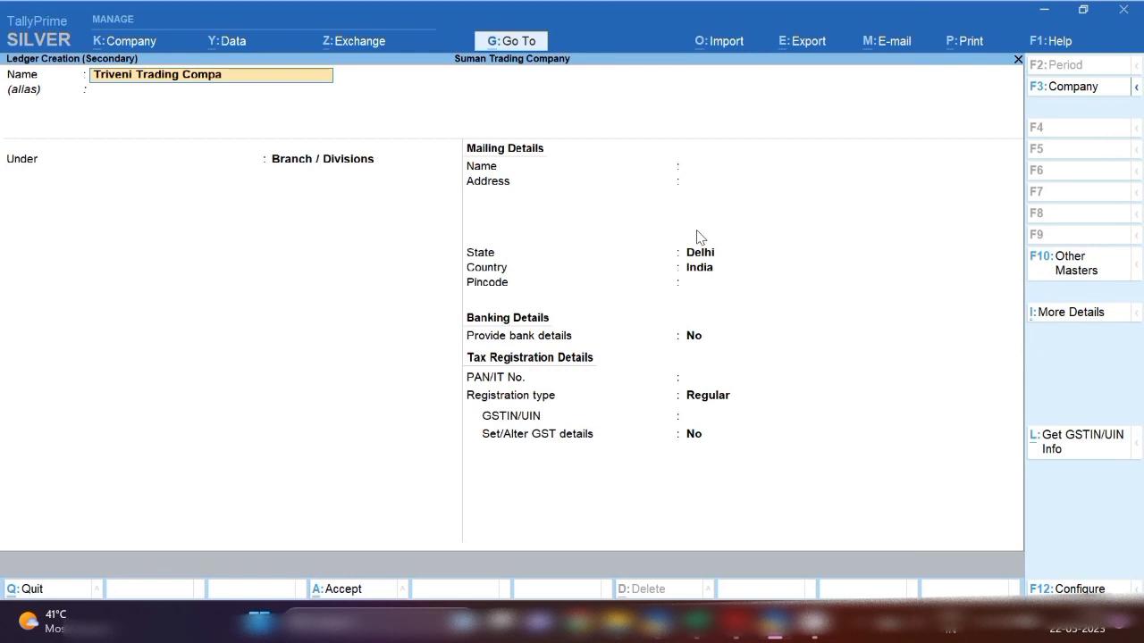
type("ny")
key("Return")
key("Return")
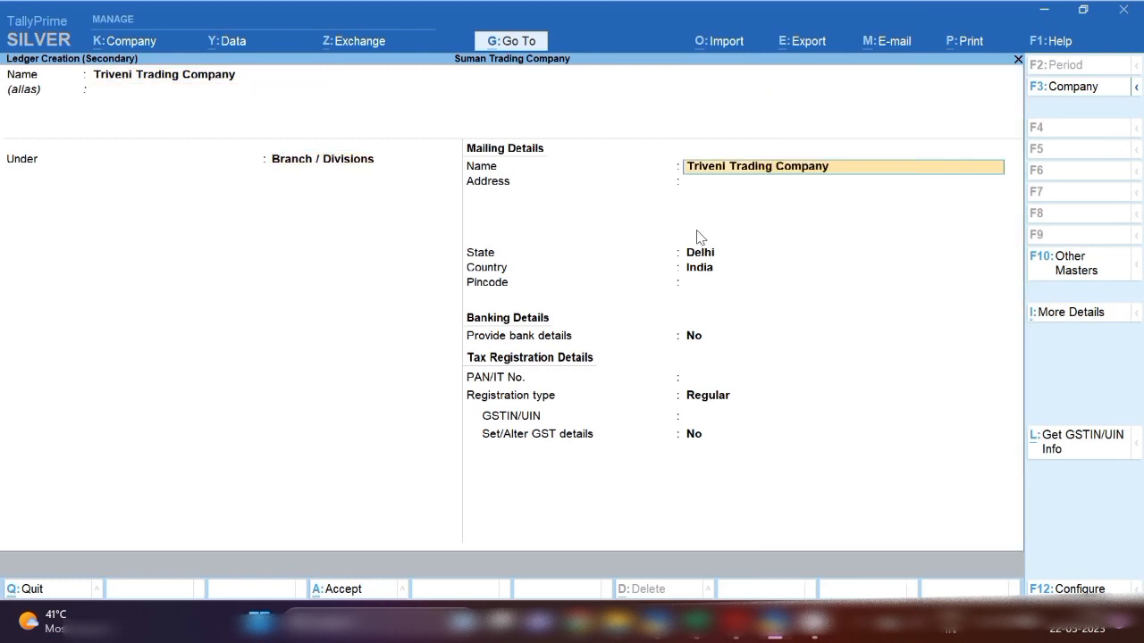
key("Return")
key("Return")
key("Return")
key("Return")
key("Return")
key("Return")
key("Return")
key("Return")
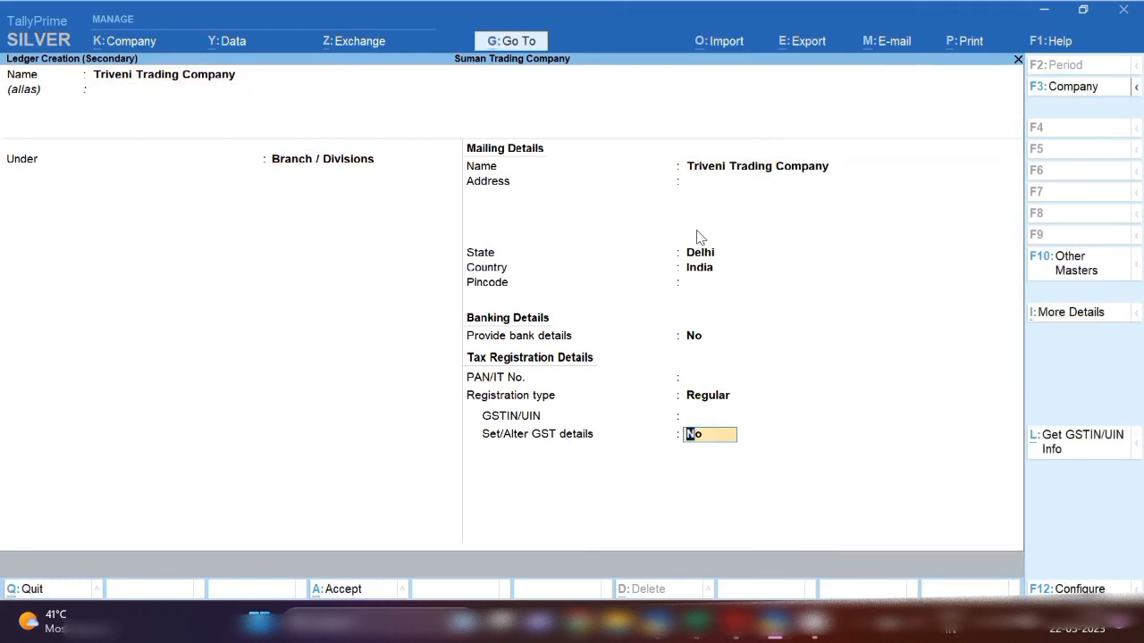
key("Return")
key("Return")
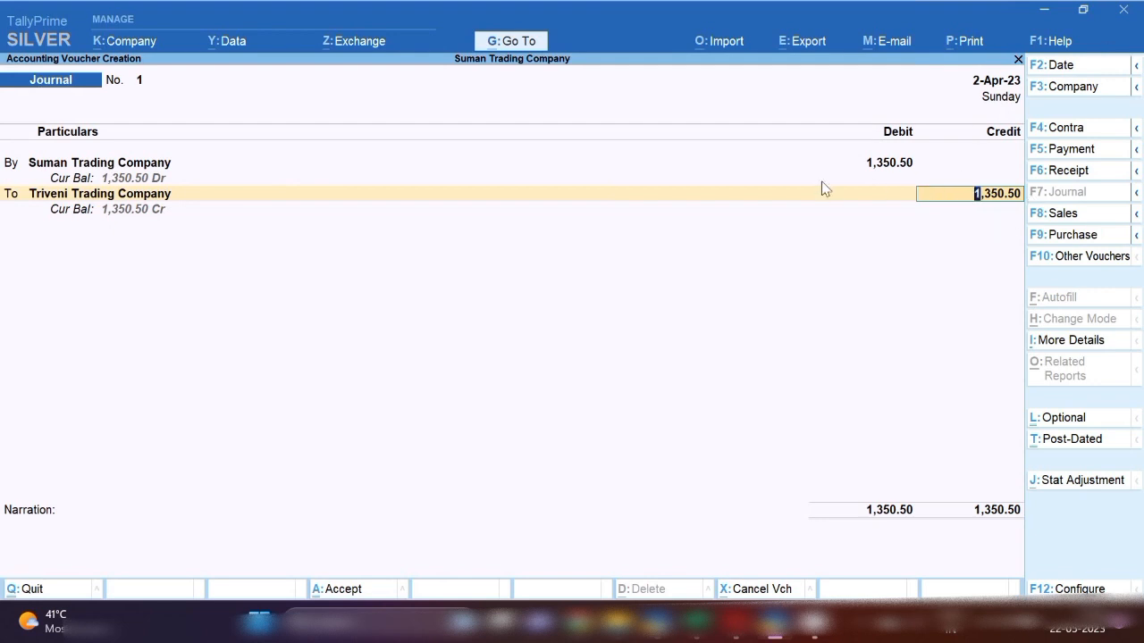
Credit Triveni Trading Company with 1,350.50, leave the narration blank and save the journal voucher
key("Return")
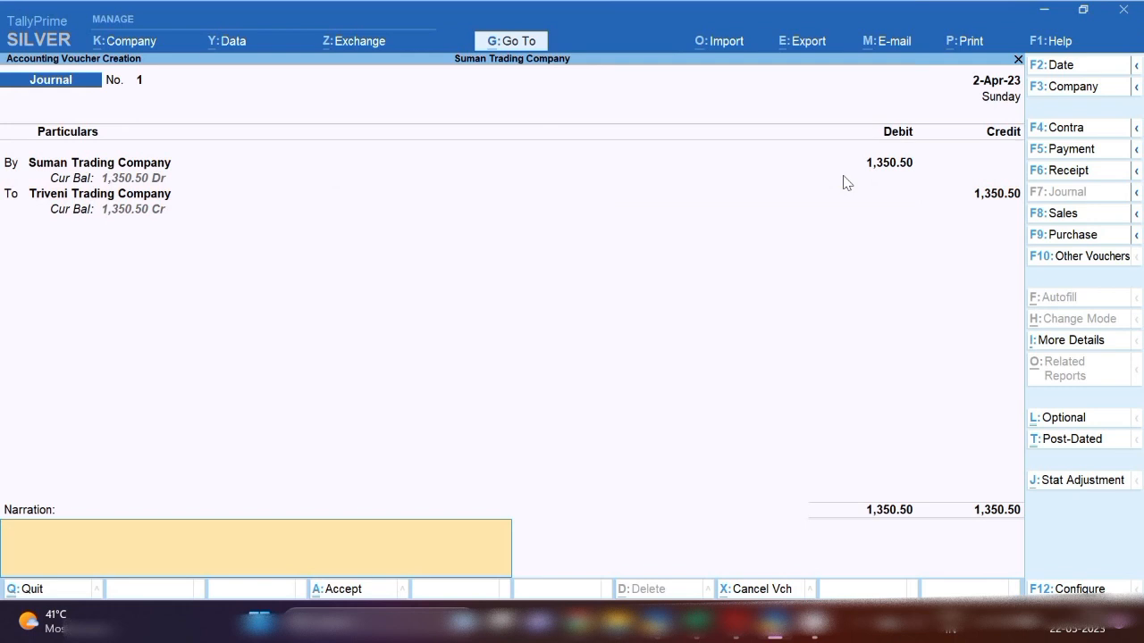
key("Return")
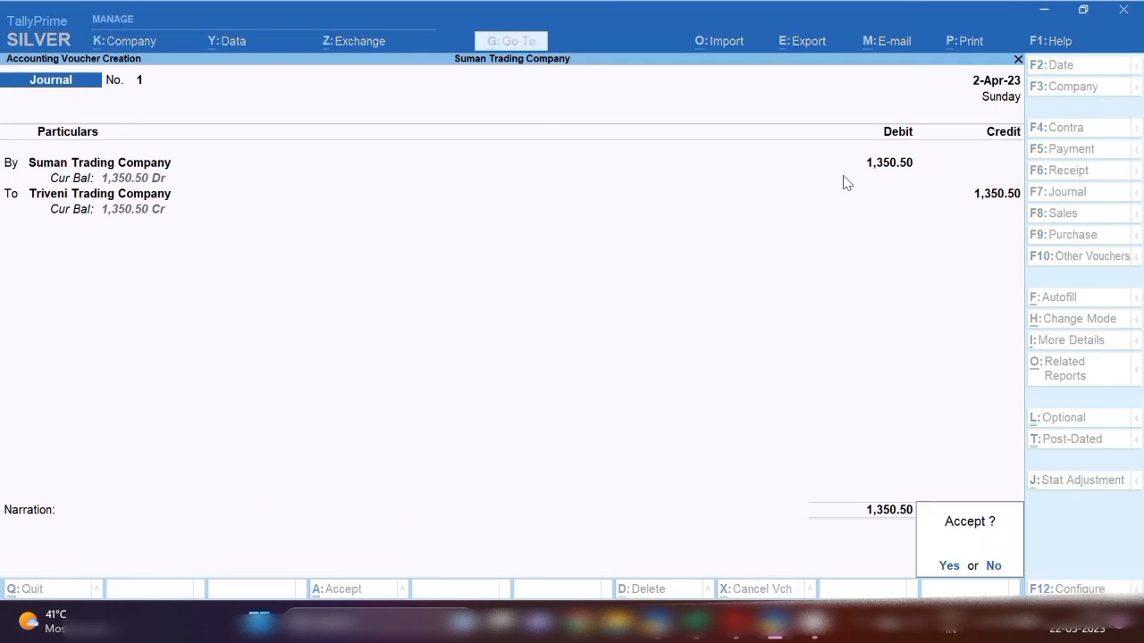
key("Return")
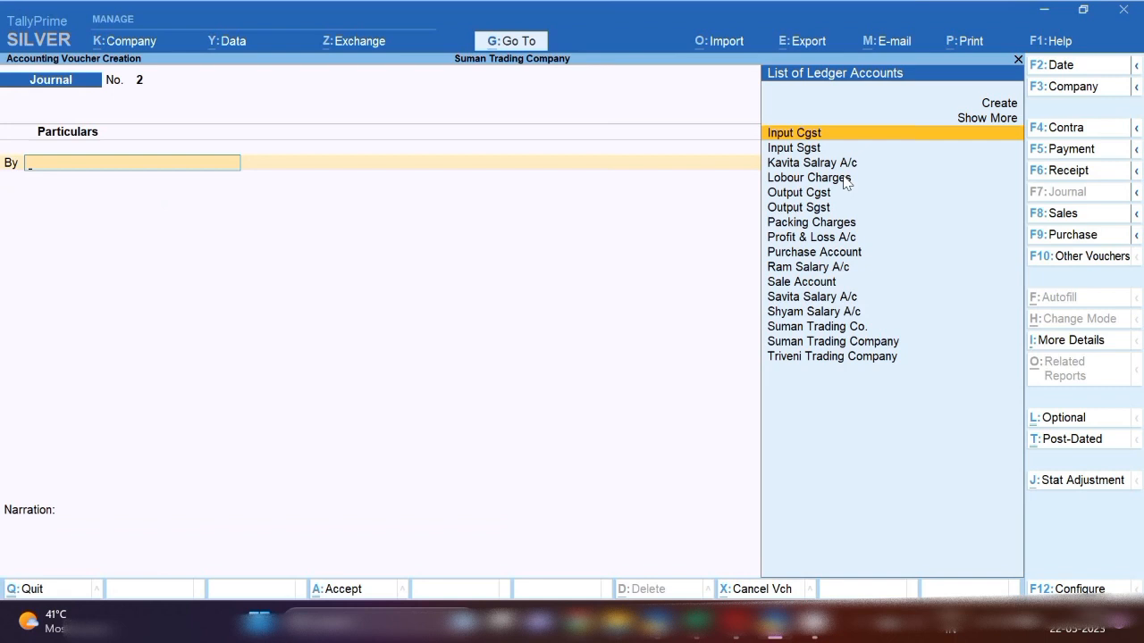
Start a payment voucher dated 3-4-2023 in Suman Trading Company and debit Suman Trading Co. with 1,350.50
left_click(1095, 151)
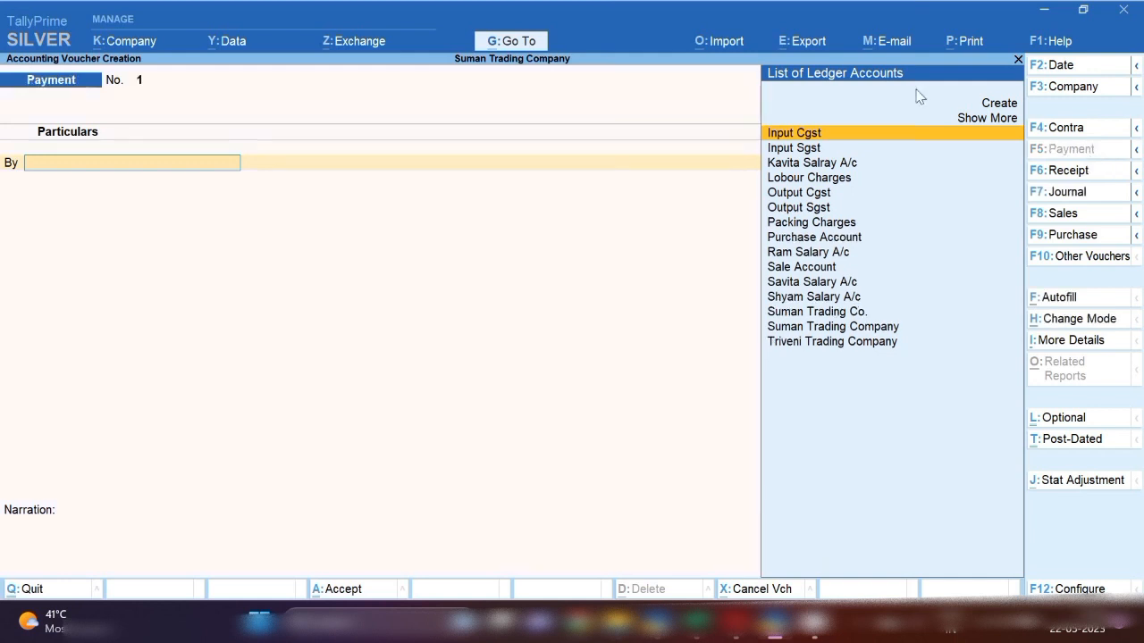
key("F2")
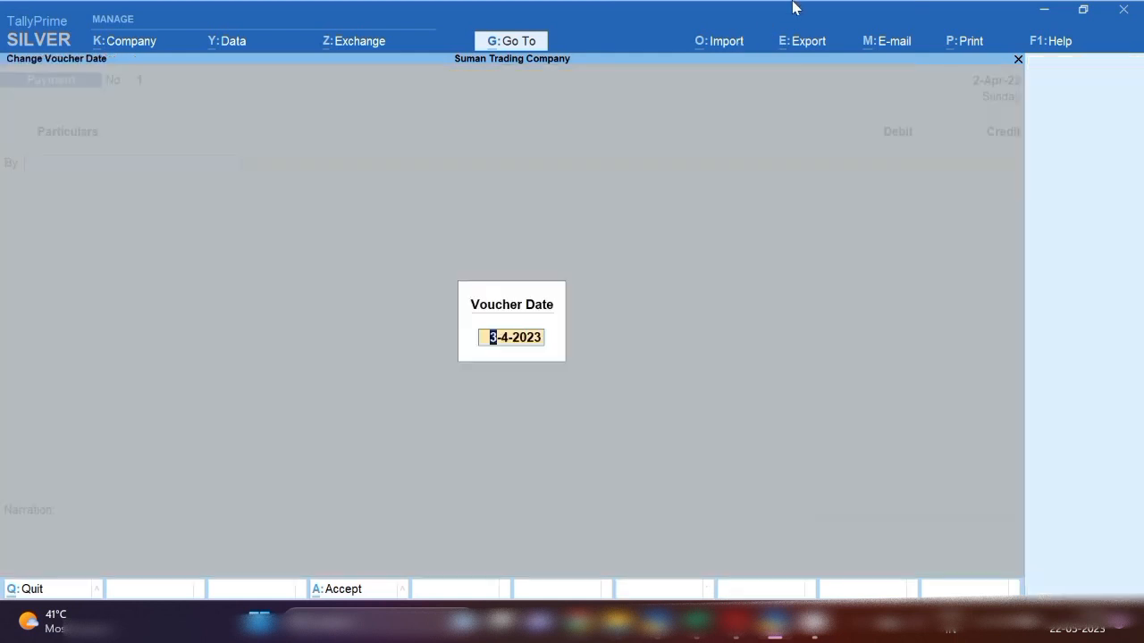
key("Return")
type("Su")
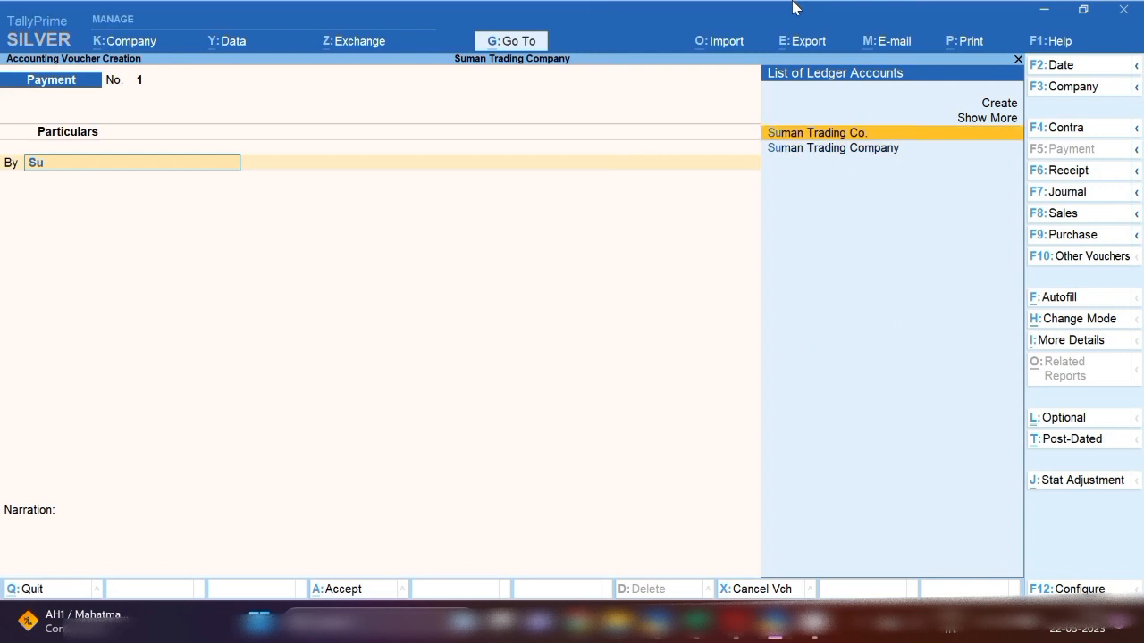
key("Return")
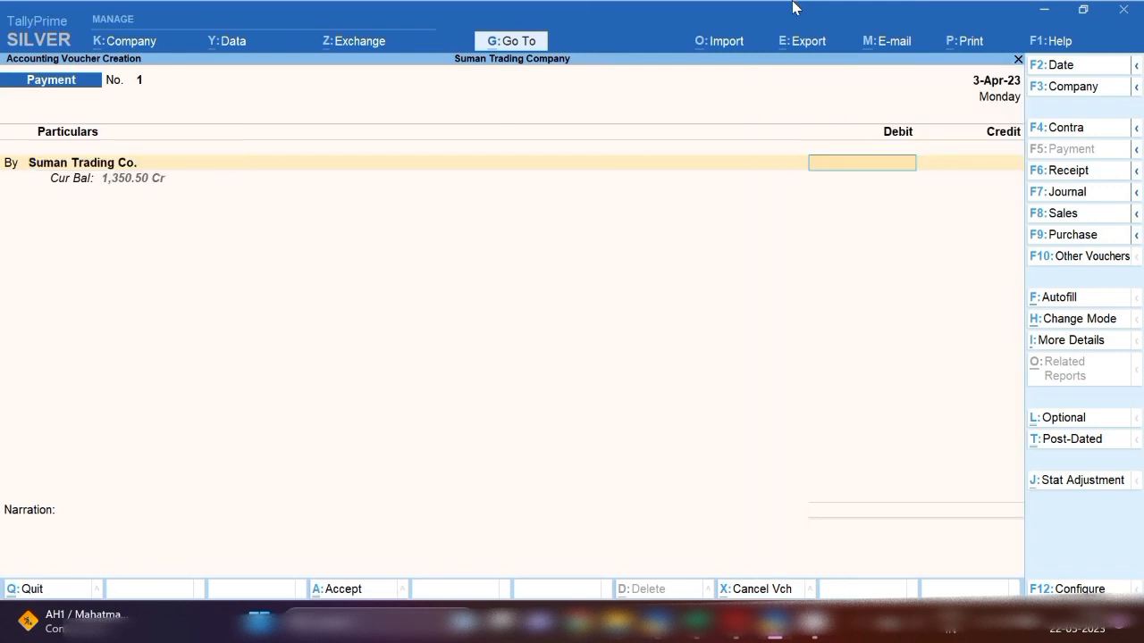
type("1,3")
type("50.5")
key("Return")
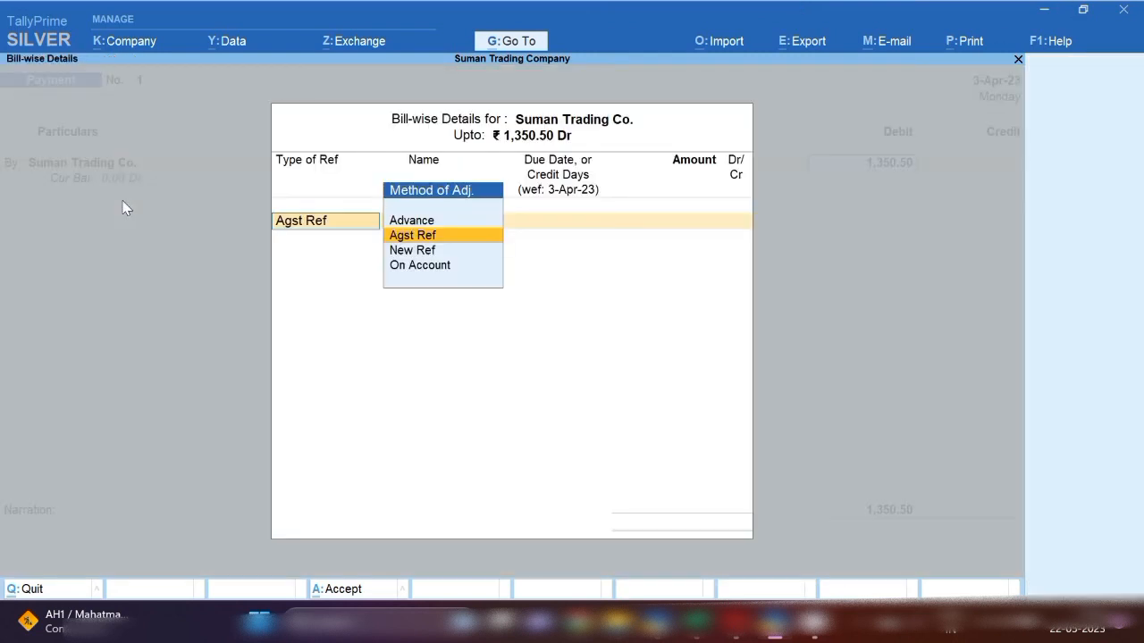
Allocate the Suman Trading Co. debit as Agst Ref to bill 123 for 625.00 and bill 1234 for 725.50
key("Return")
key("Return")
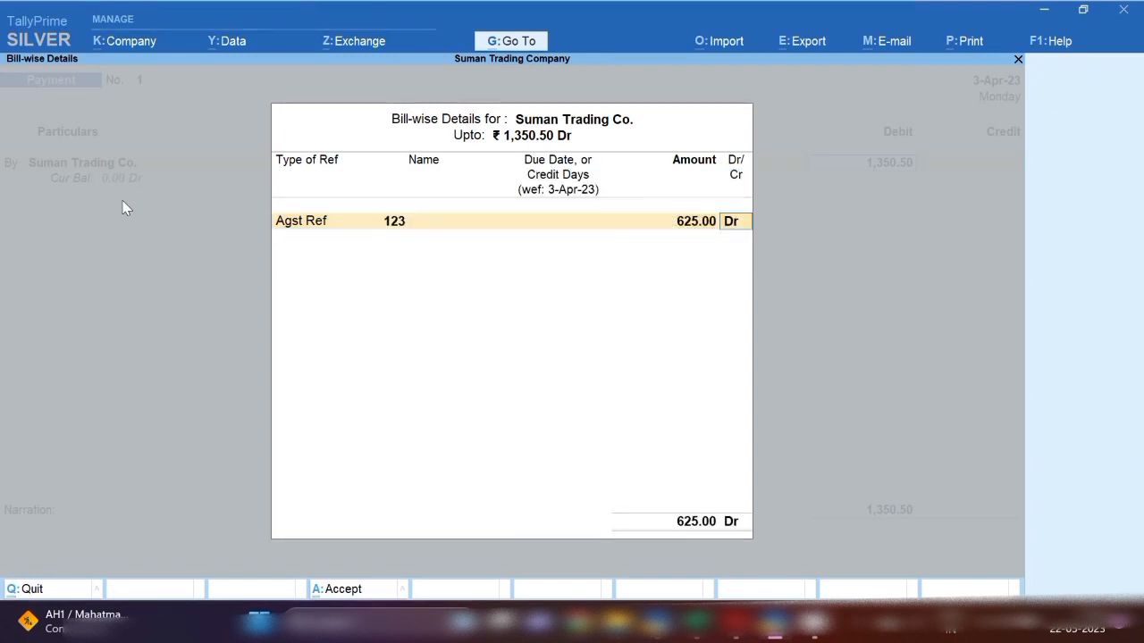
key("Return")
key("Return")
key("Return")
key("Return")
key("Return")
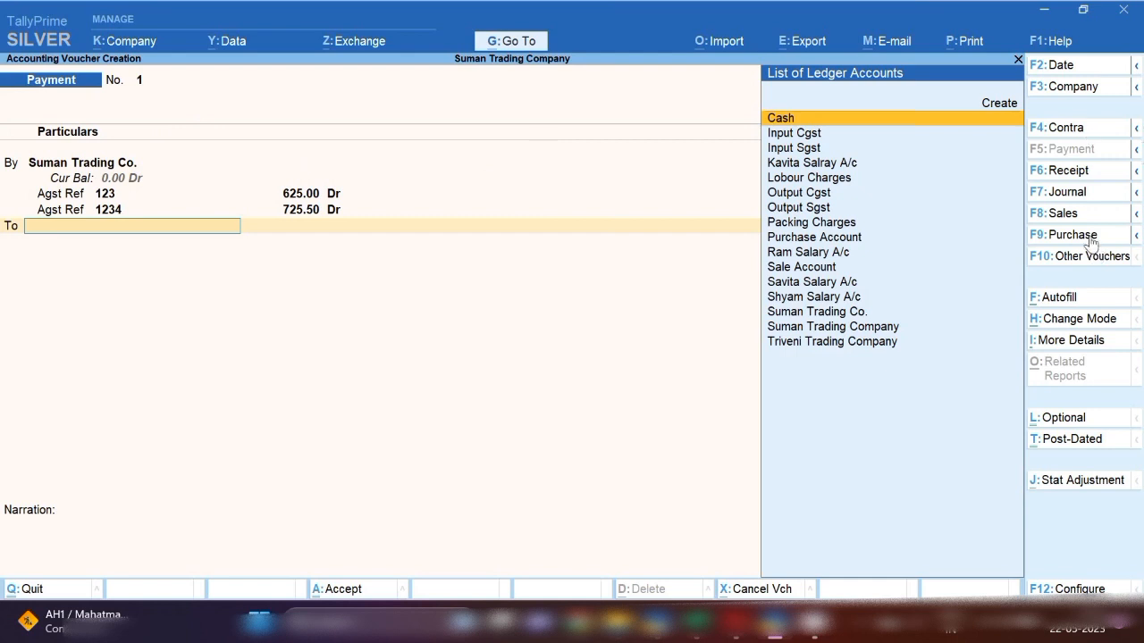
Change the voucher type to Journal, keeping the Suman Trading Co. debit of 1,350.50 and its two bill allocations
left_click(1072, 193)
key("Return")
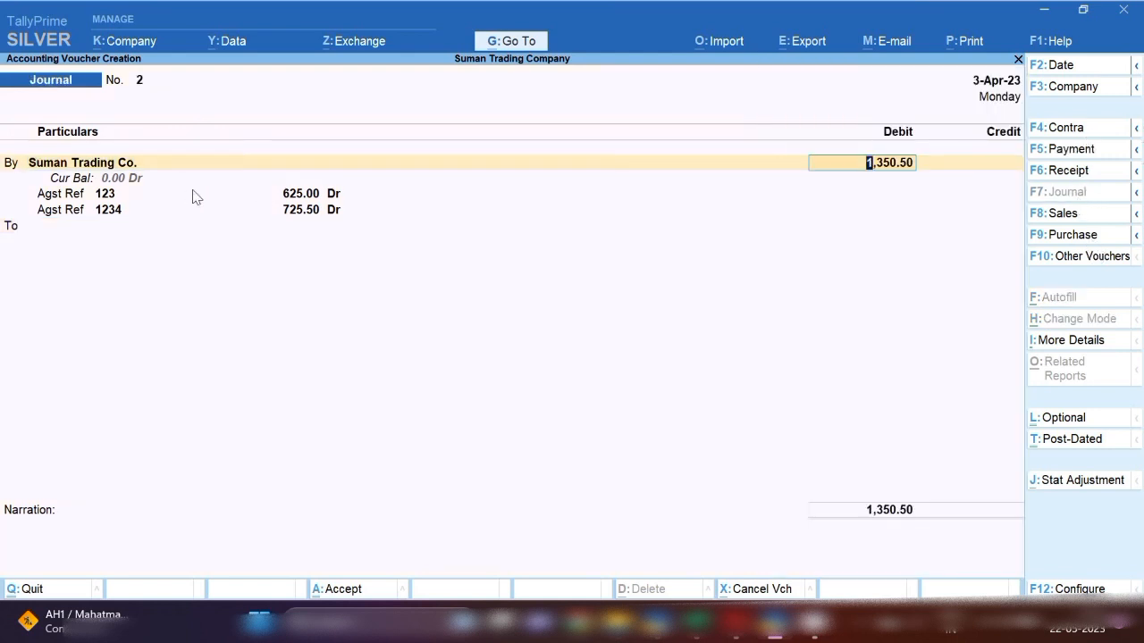
key("Return")
key("Return")
key("Return")
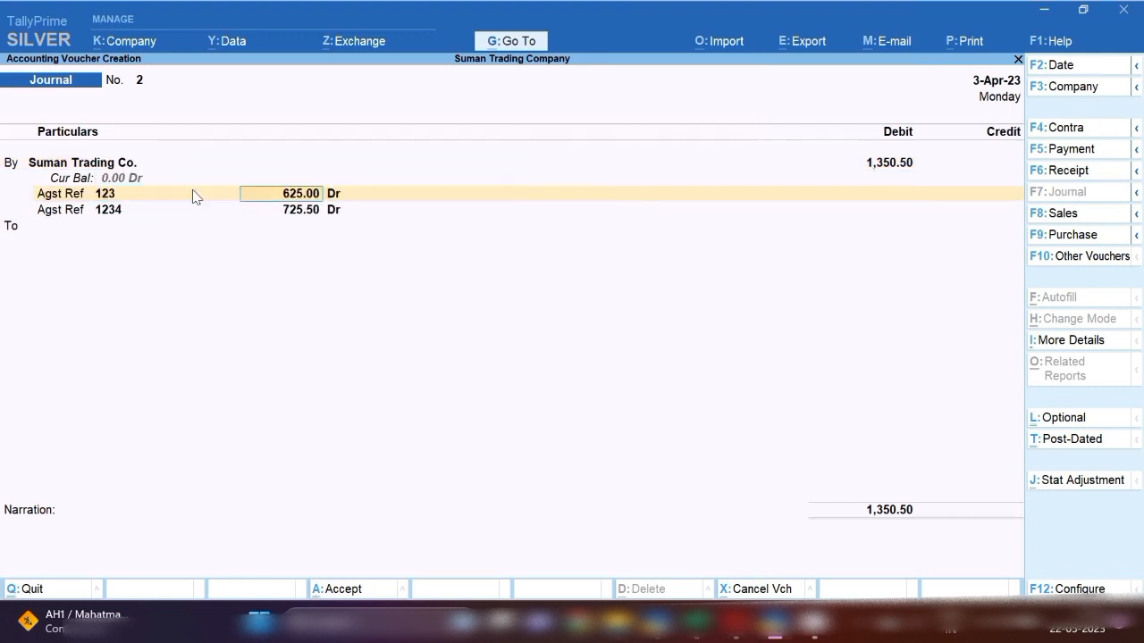
key("Return")
key("Return")
key("Return")
key("Return")
key("Return")
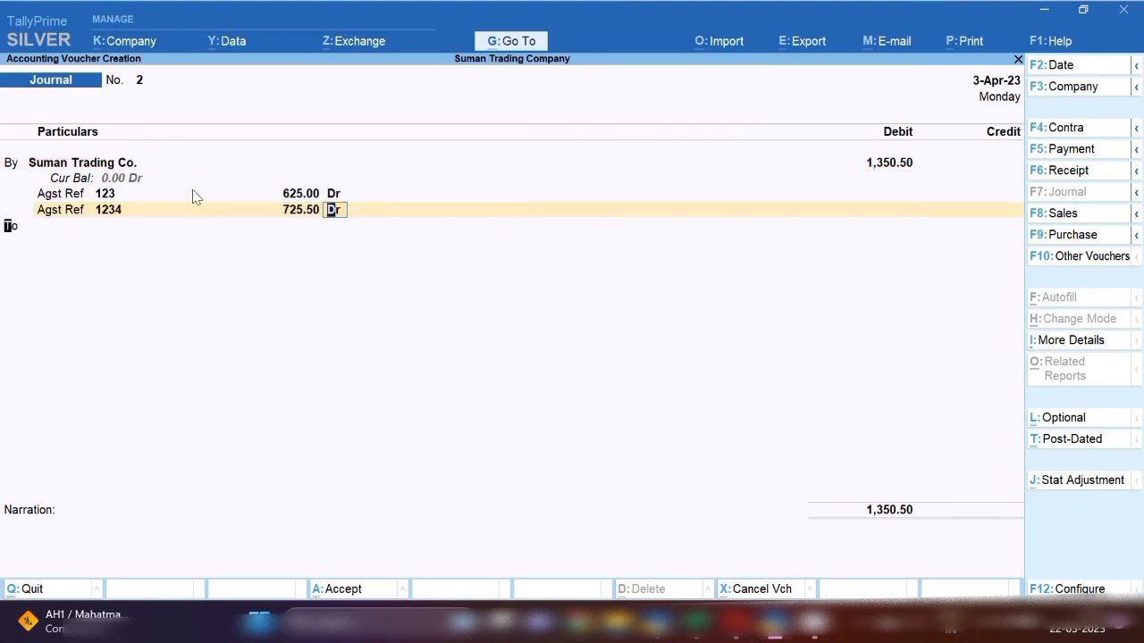
key("Return")
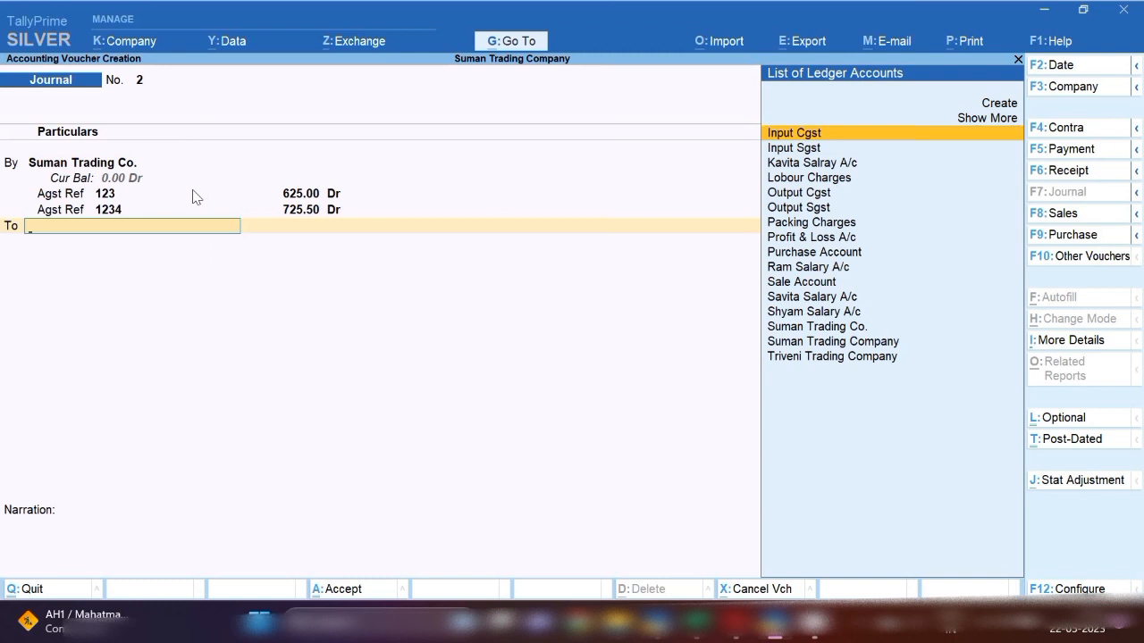
type("Su")
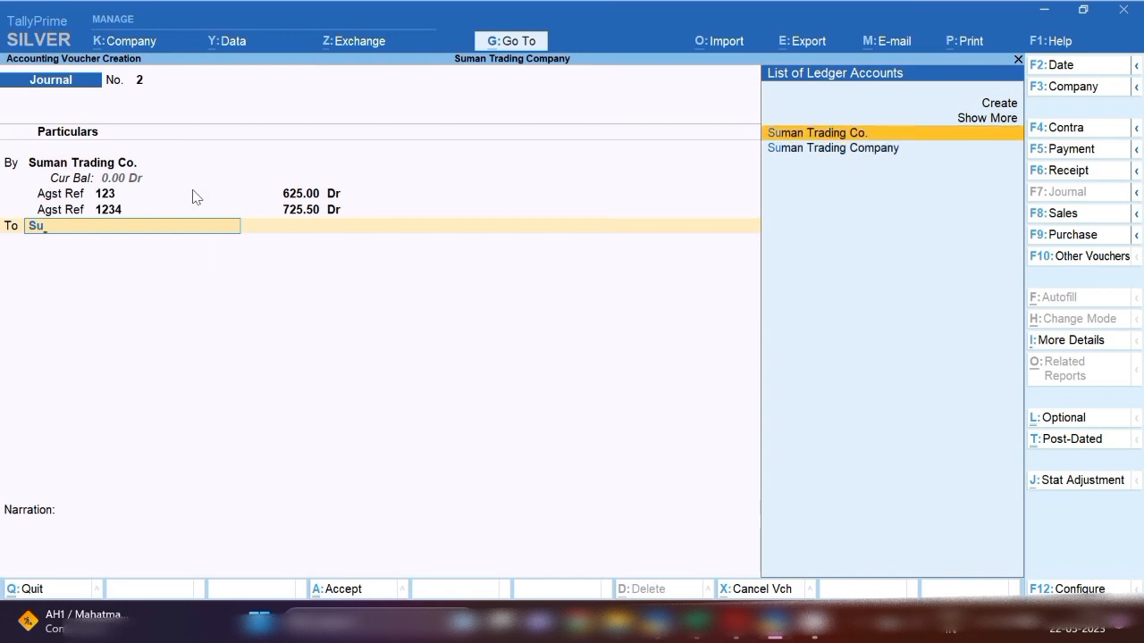
key("Return")
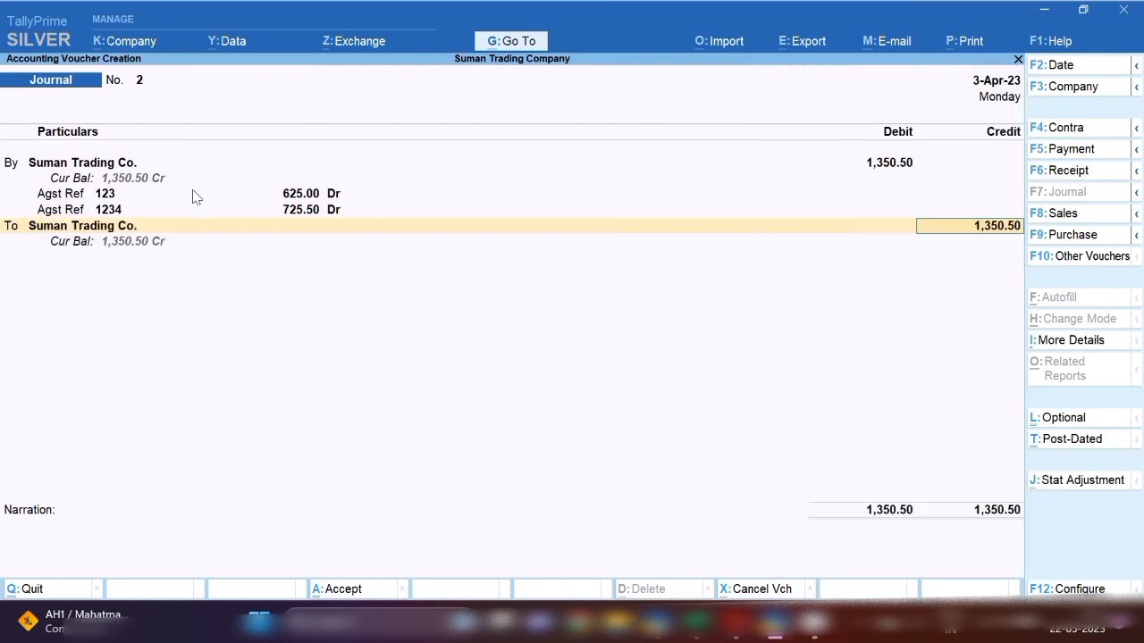
key("Return")
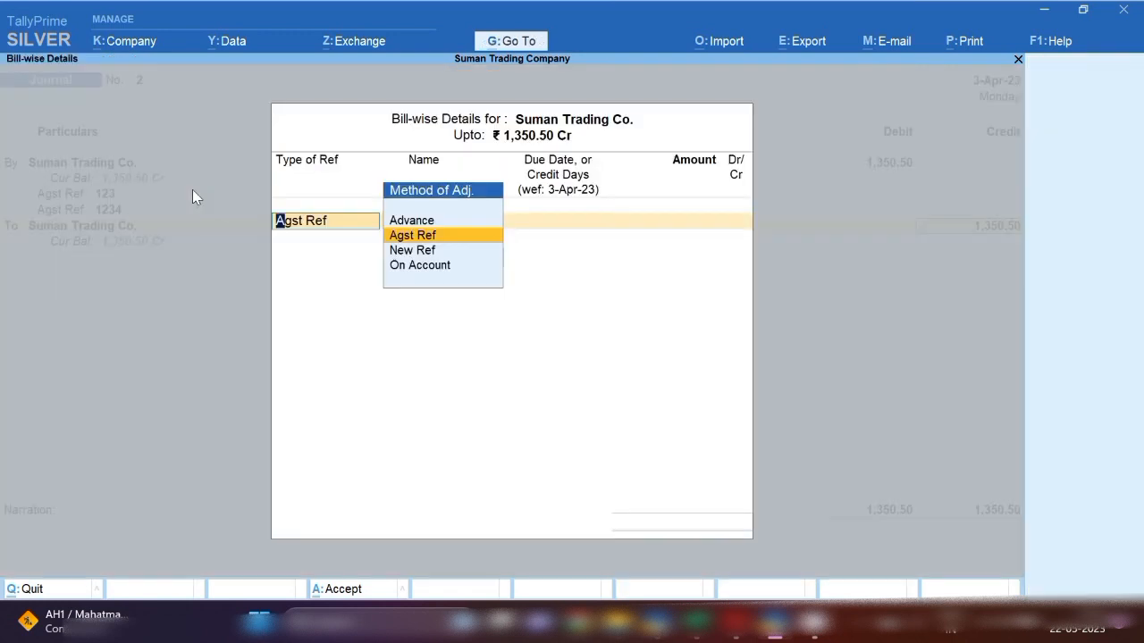
key("Return")
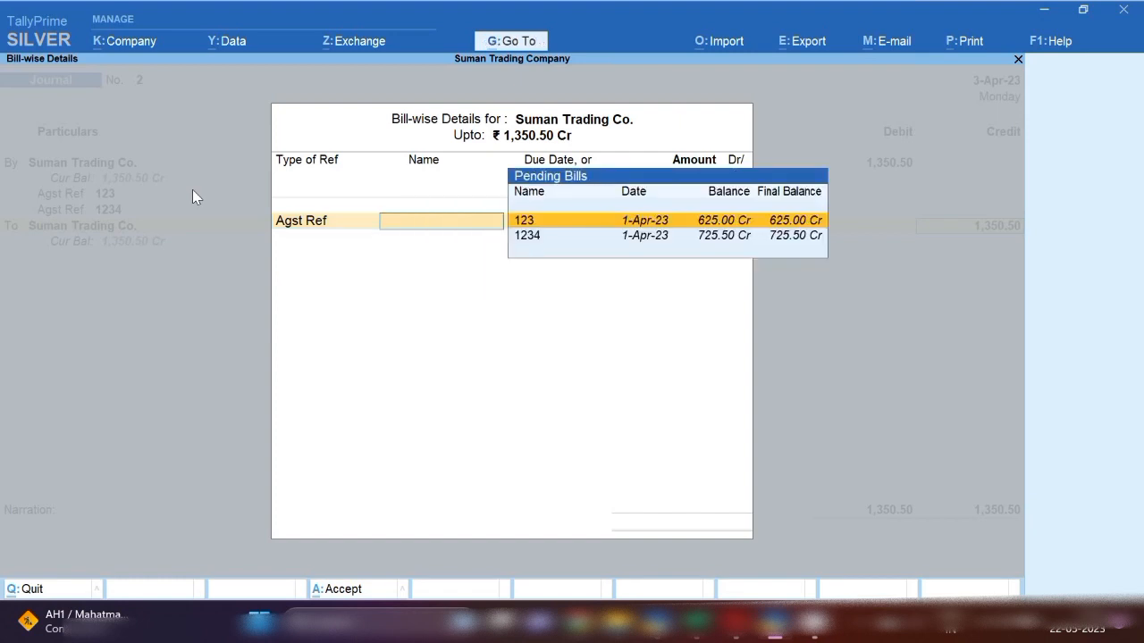
key("Escape")
key("BackSpace")
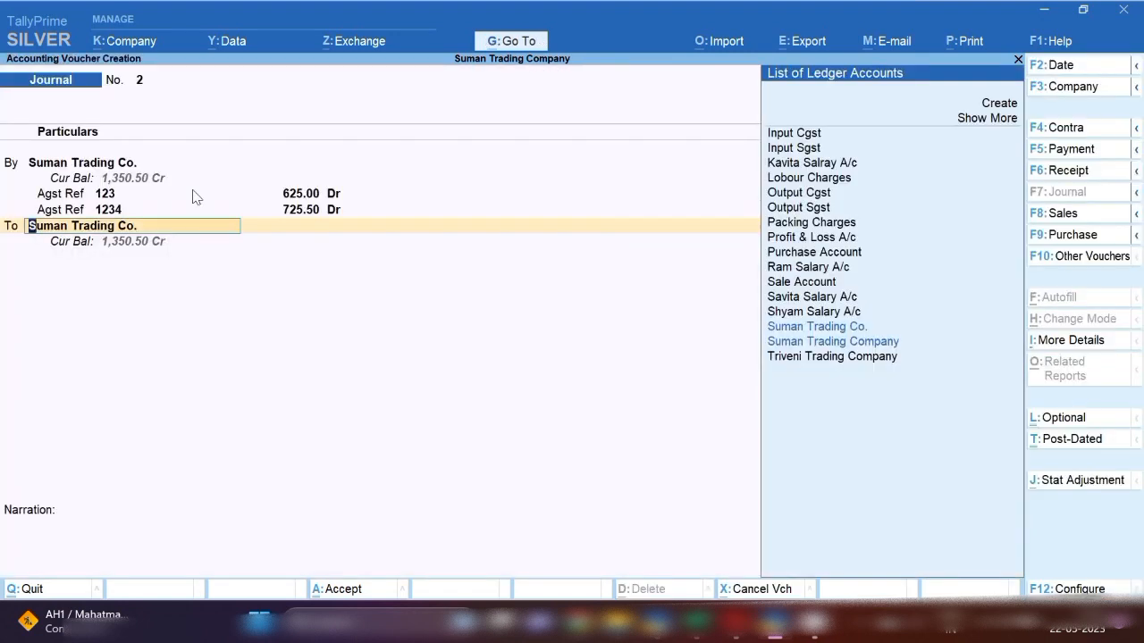
Credit the Suman Trading Company ledger with 1,350.50, leave the narration blank and save the journal voucher
key("Down")
key("Return")
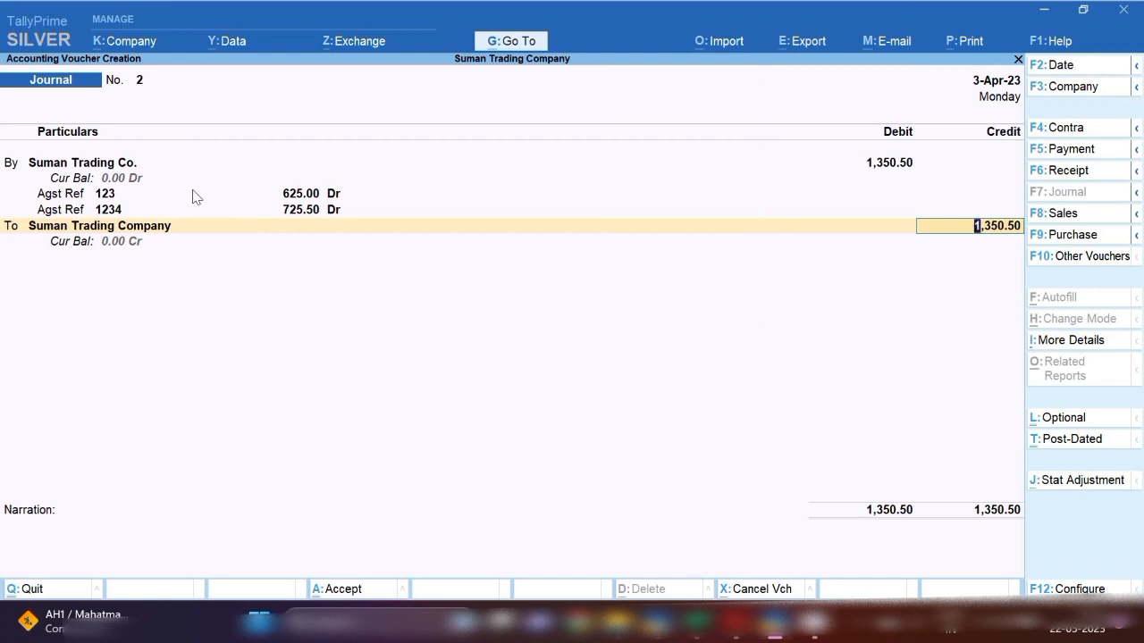
key("Return")
key("Return")
key("Return")
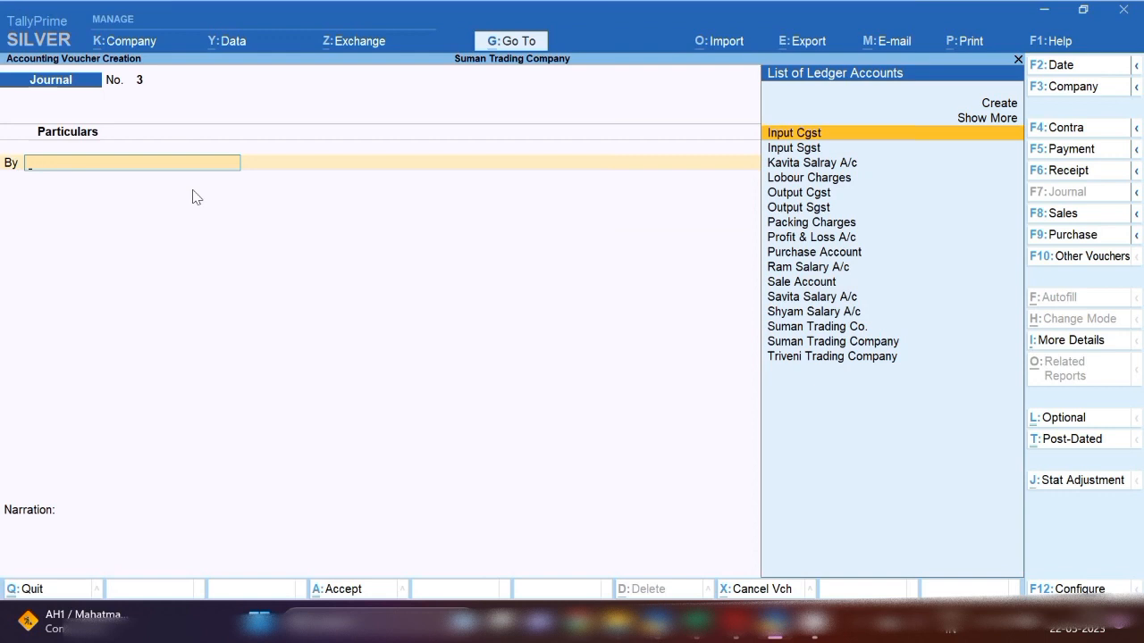
Leave voucher entry and make Triveni Trading Company the active company
key("Escape")
key("Return")
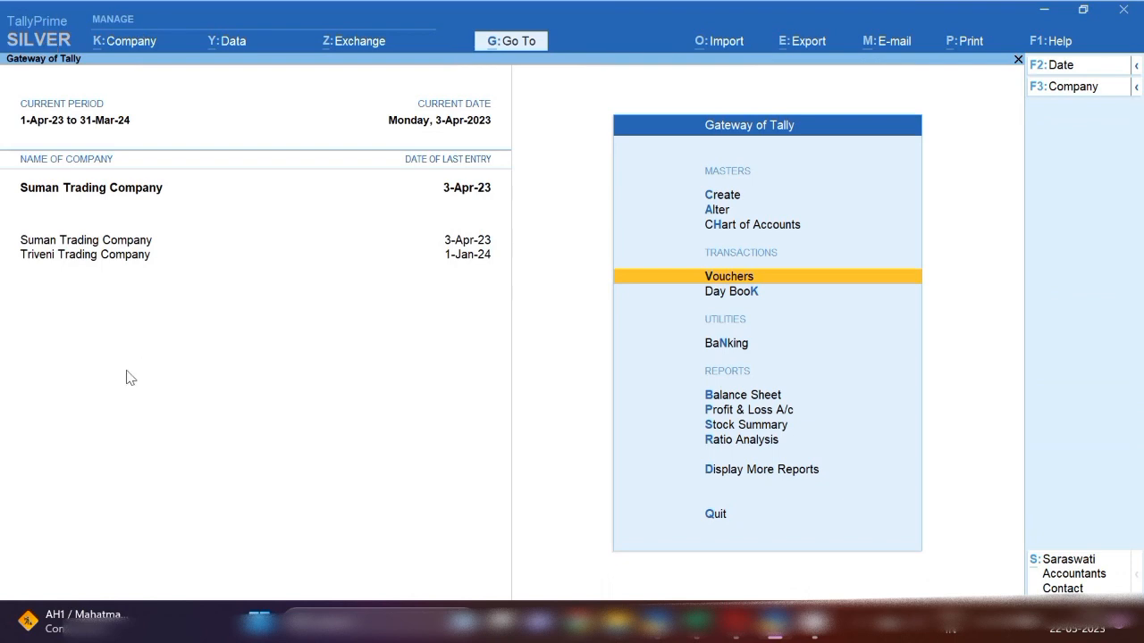
left_click(42, 256)
key("Escape")
key("Escape")
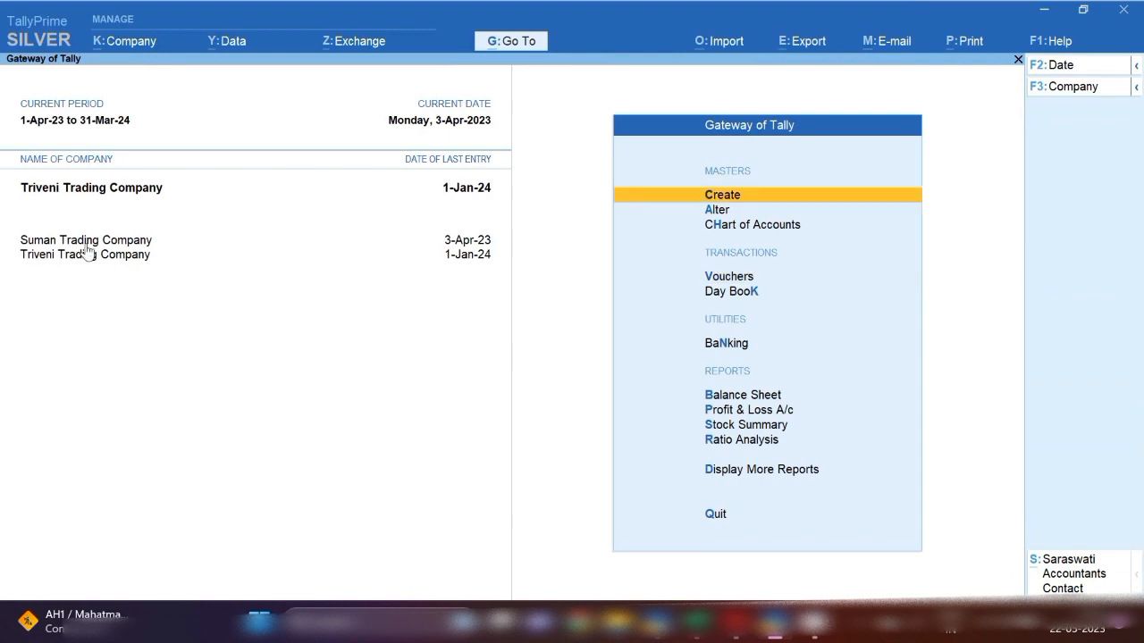
Review Triveni Trading Company's January journal vouchers through the Statistics report
key("d")
key("s")
key("s")
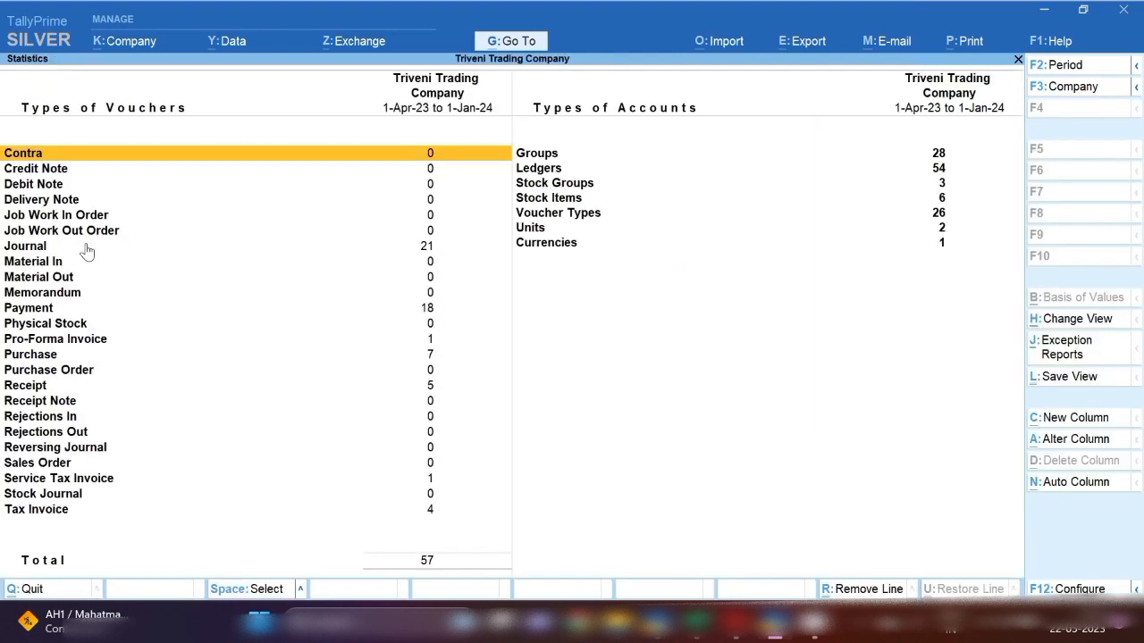
key("Down")
key("Down")
key("Down")
key("Down")
key("Down")
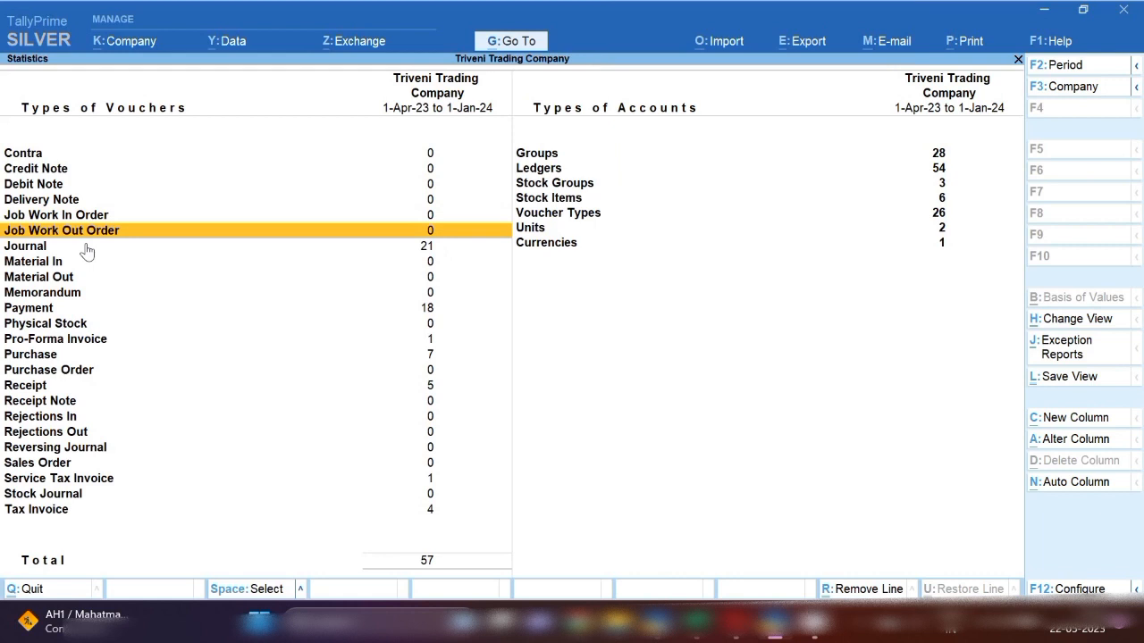
key("Down")
key("Return")
key("Return")
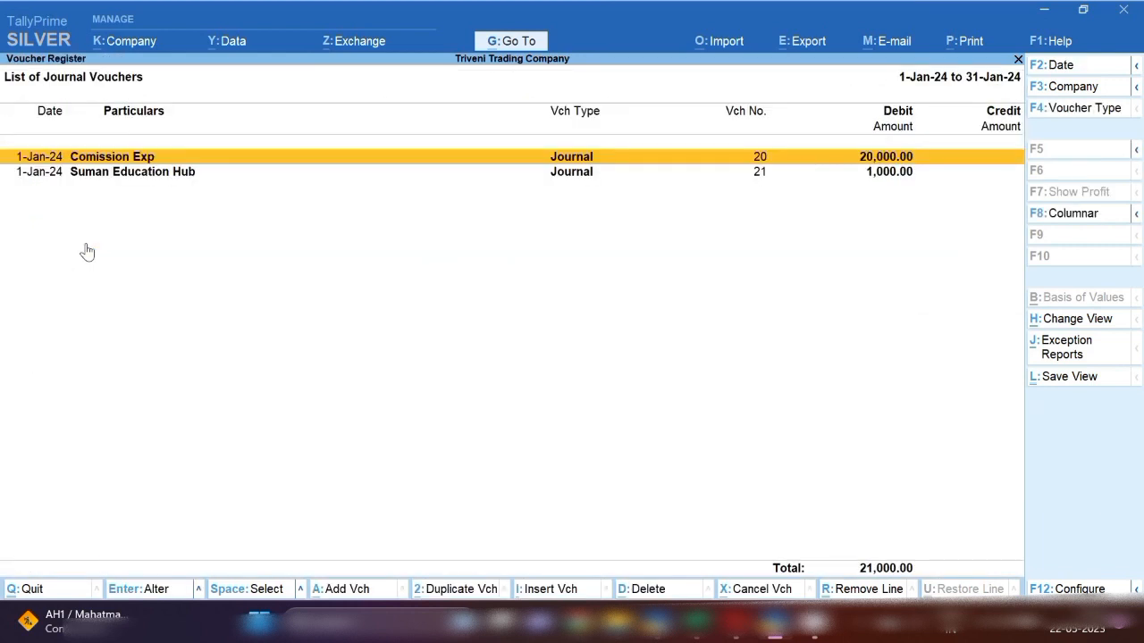
key("Down")
key("Escape")
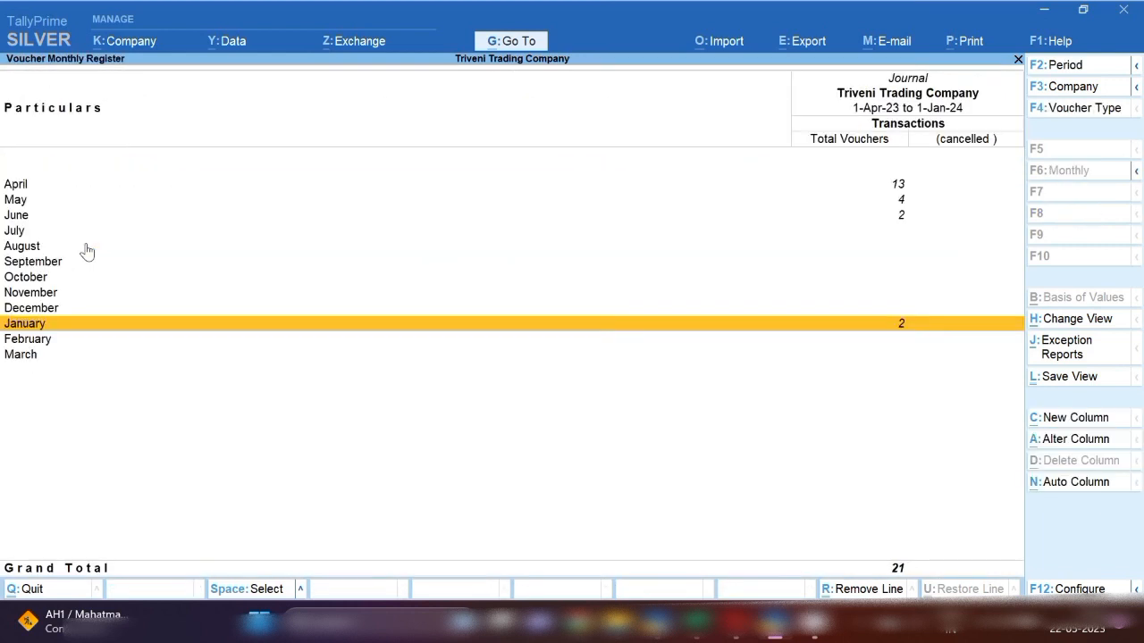
Examine the April list of journal vouchers in Triveni Trading Company
key("Up")
key("Up")
key("Up")
key("Up")
key("Up")
key("Up")
key("Up")
key("Up")
key("Up")
key("Return")
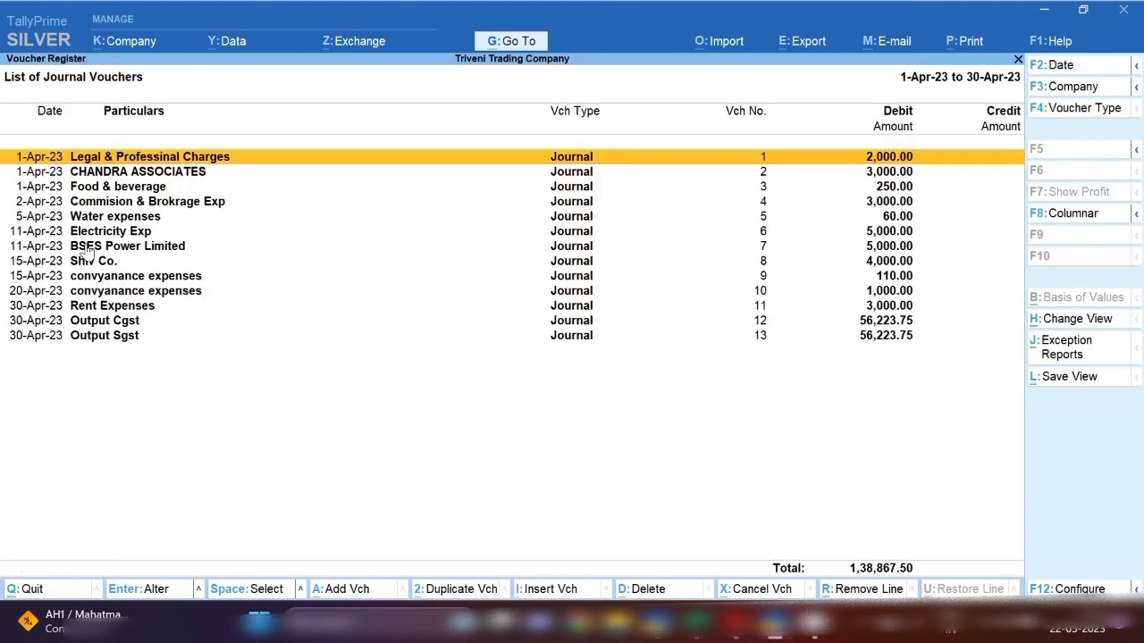
key("Down")
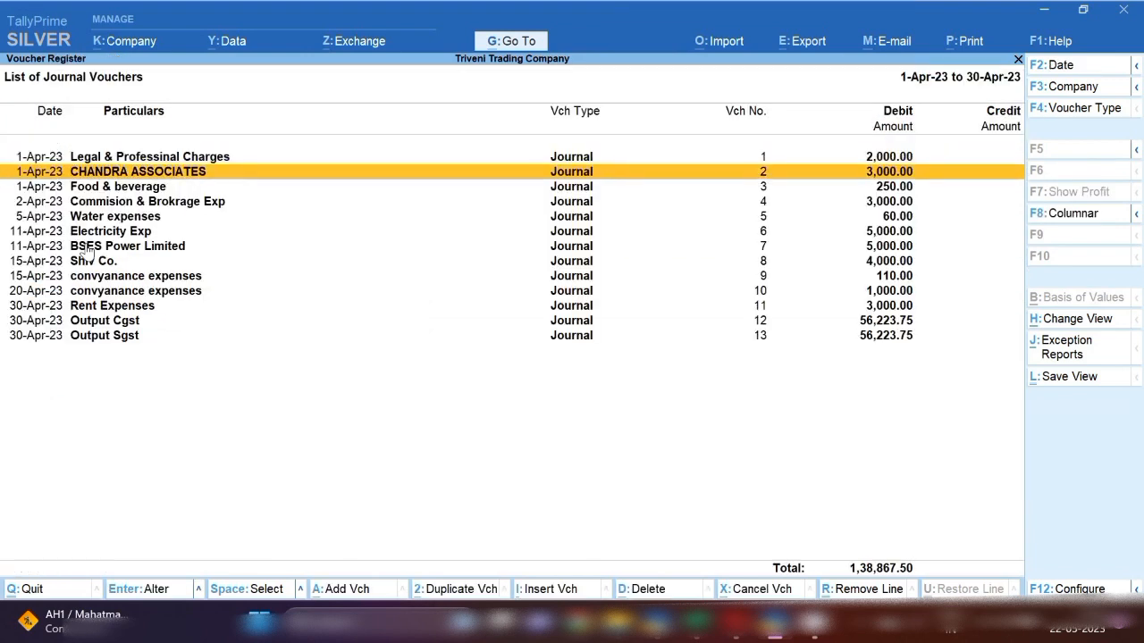
key("Escape")
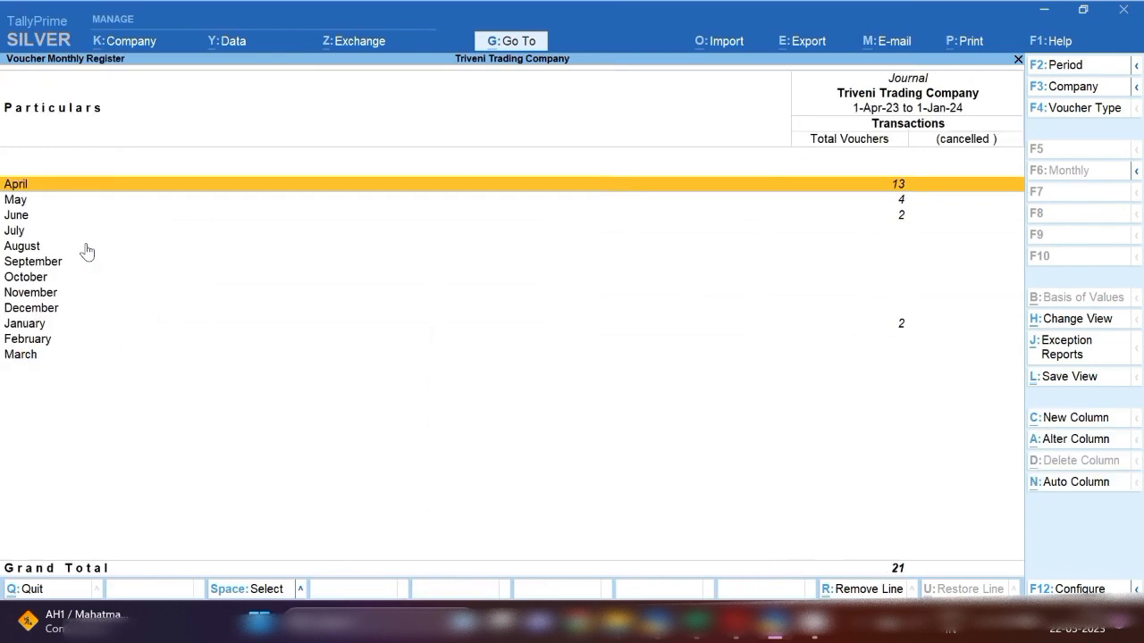
Check the May, June and January journal voucher lists, and return to the Gateway of Tally
key("Down")
key("Return")
key("Escape")
key("Down")
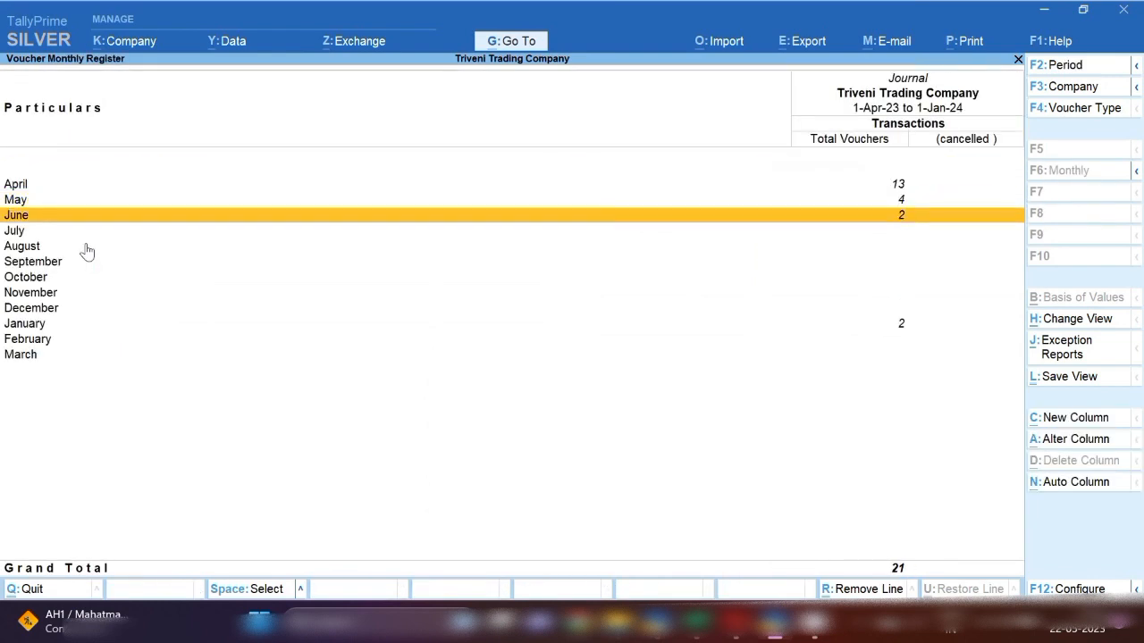
key("Return")
key("Escape")
key("Down")
key("Down")
key("Down")
key("Down")
key("Down")
key("Down")
key("Down")
key("Return")
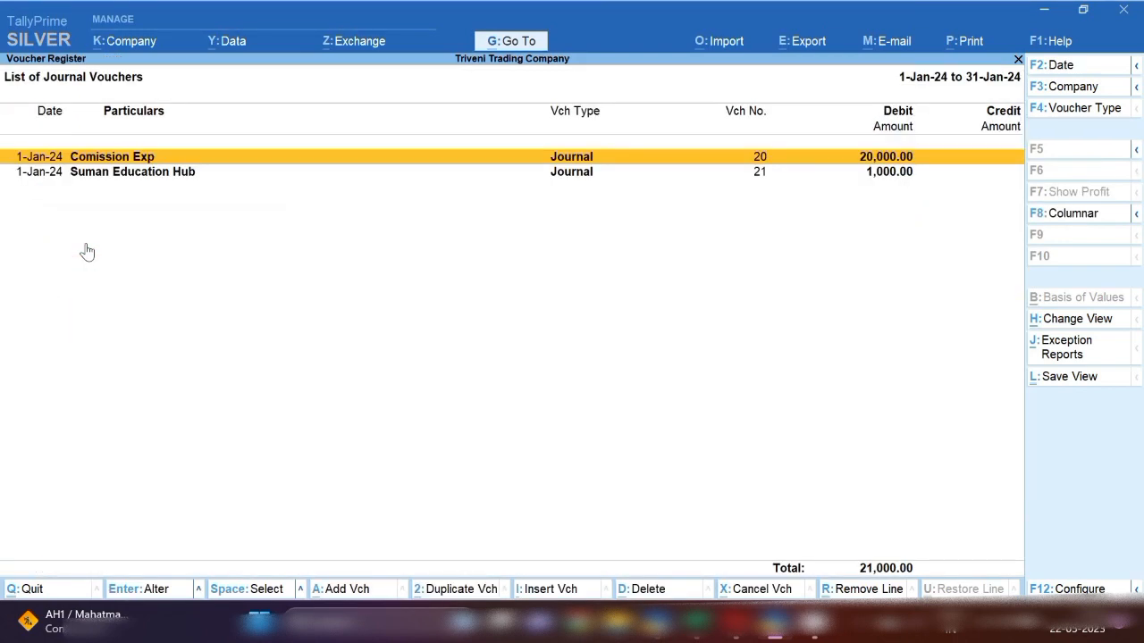
key("Escape")
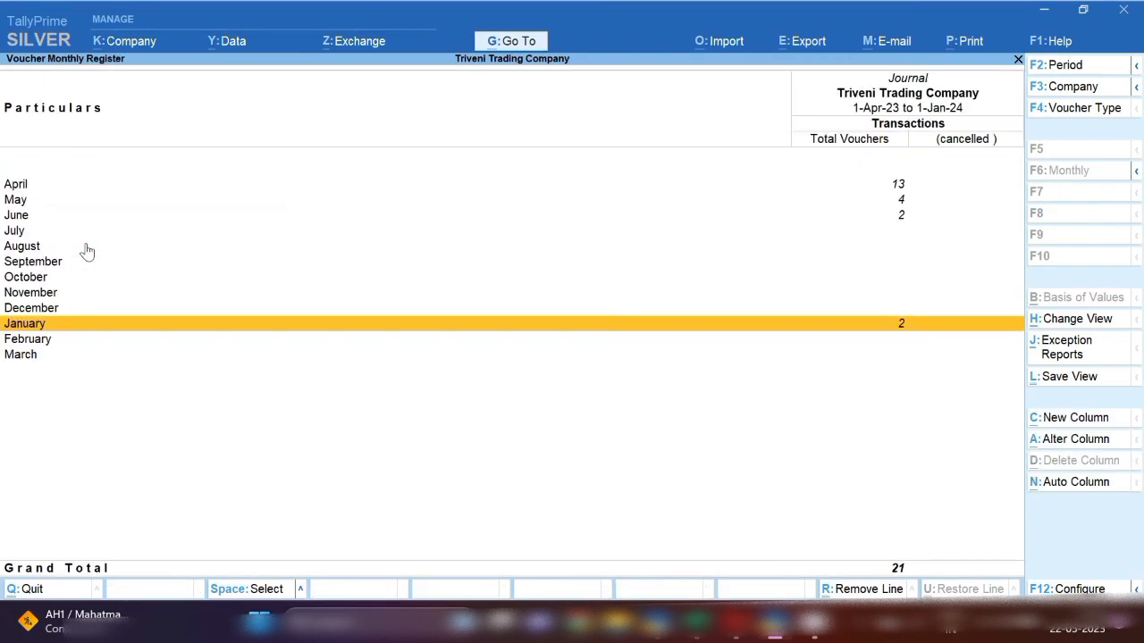
key("Escape")
key("Escape")
key("Escape")
key("Escape")
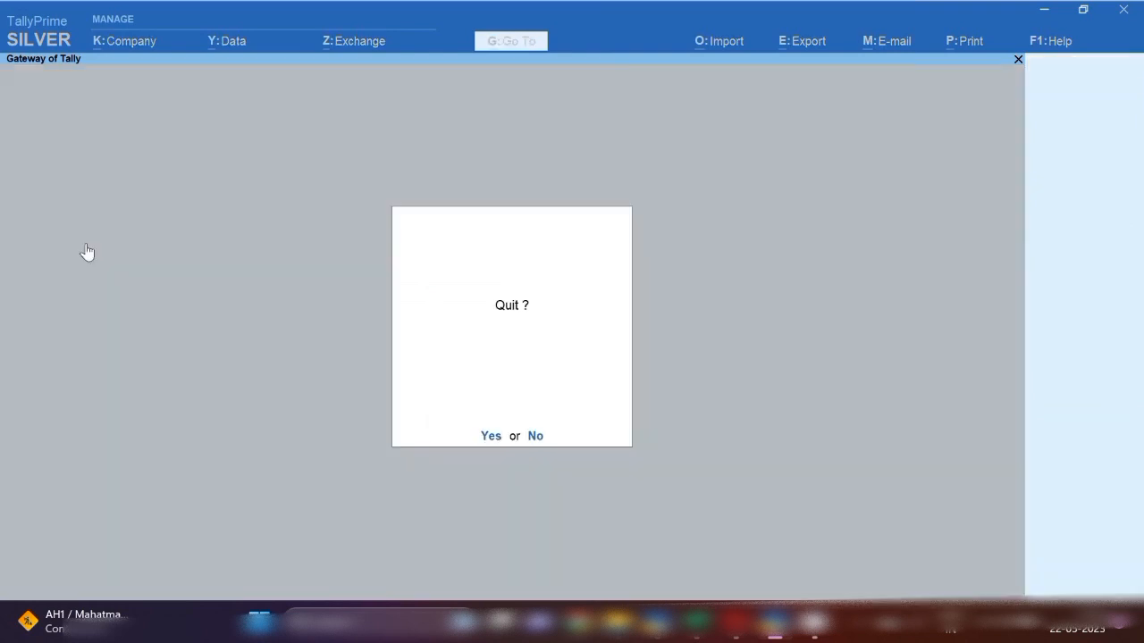
key("Escape")
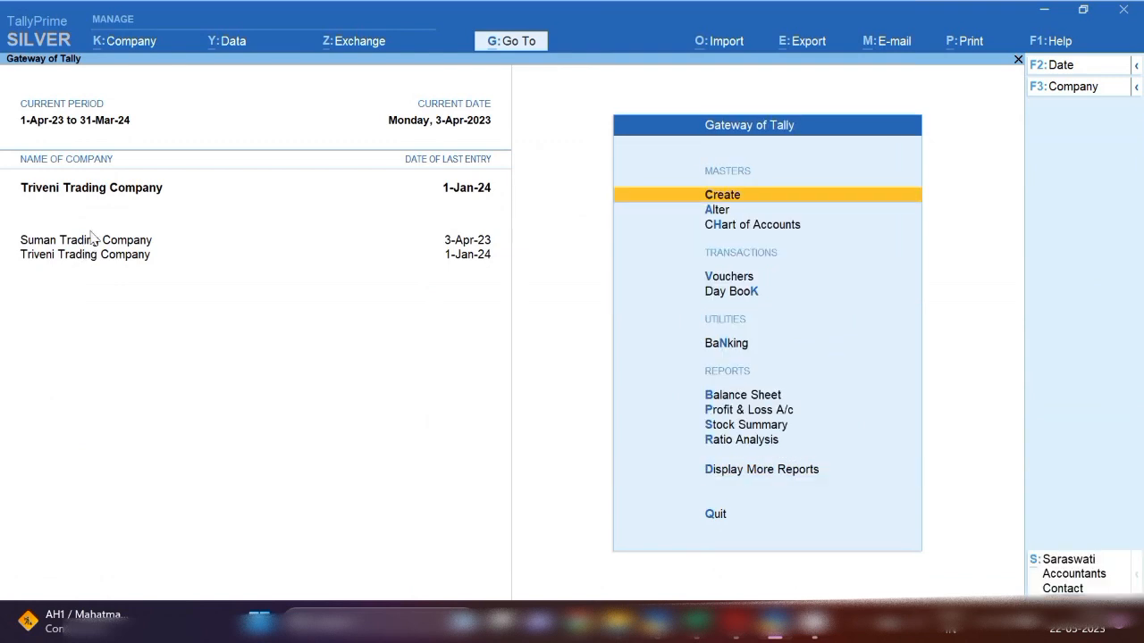
Open the monthly register of payment vouchers from Triveni Trading Company's Statistics report
key("d")
key("s")
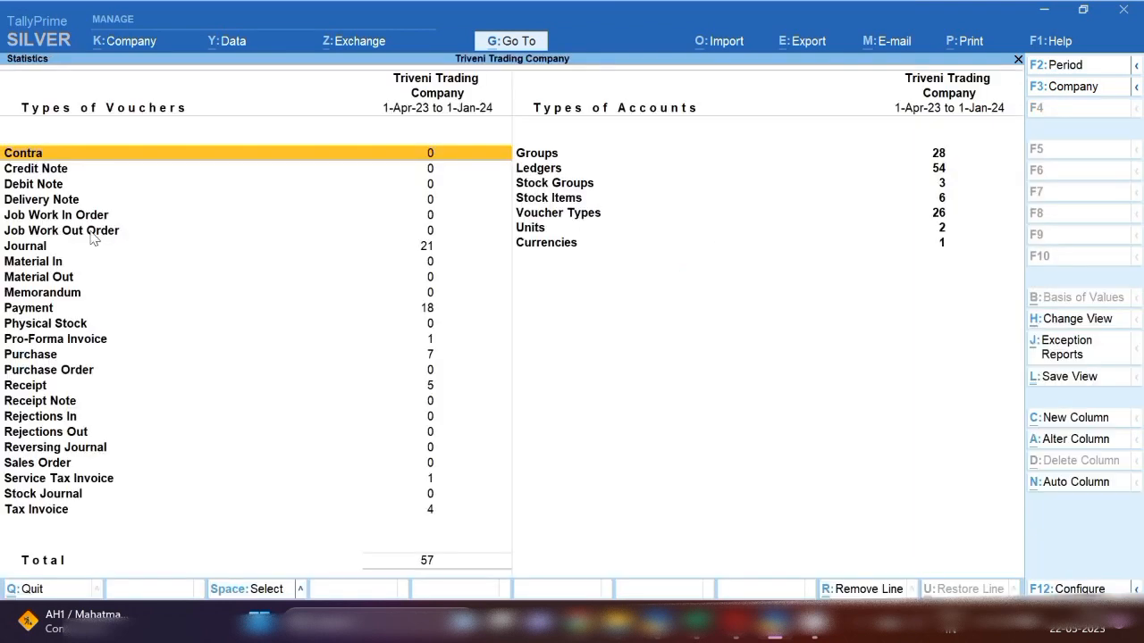
key("r")
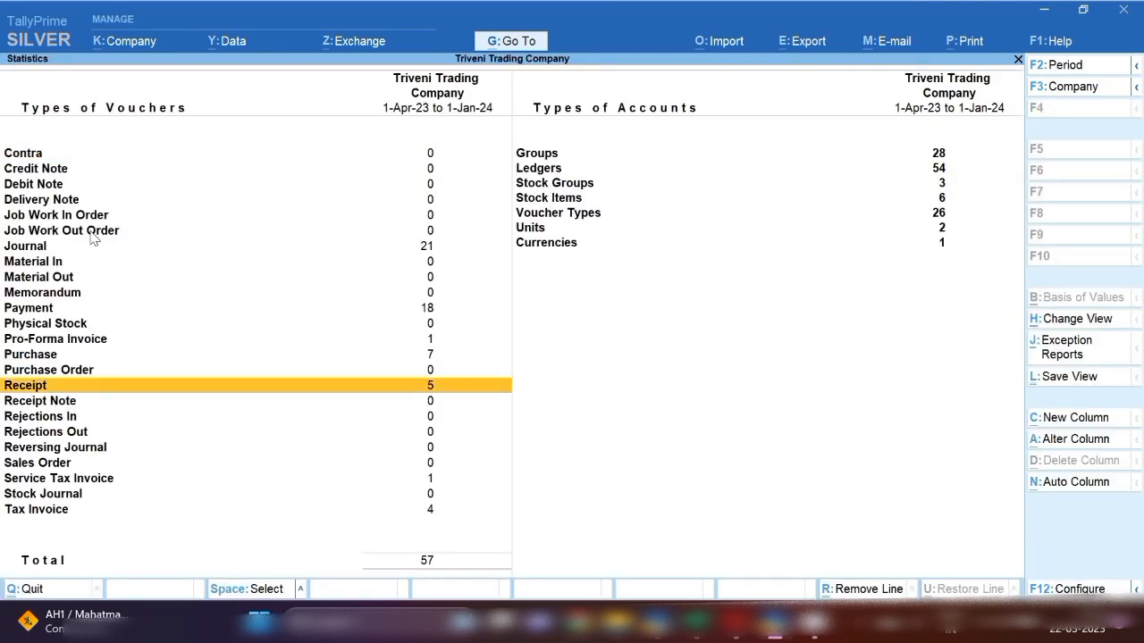
key("Up")
key("Up")
key("Up")
key("Return")
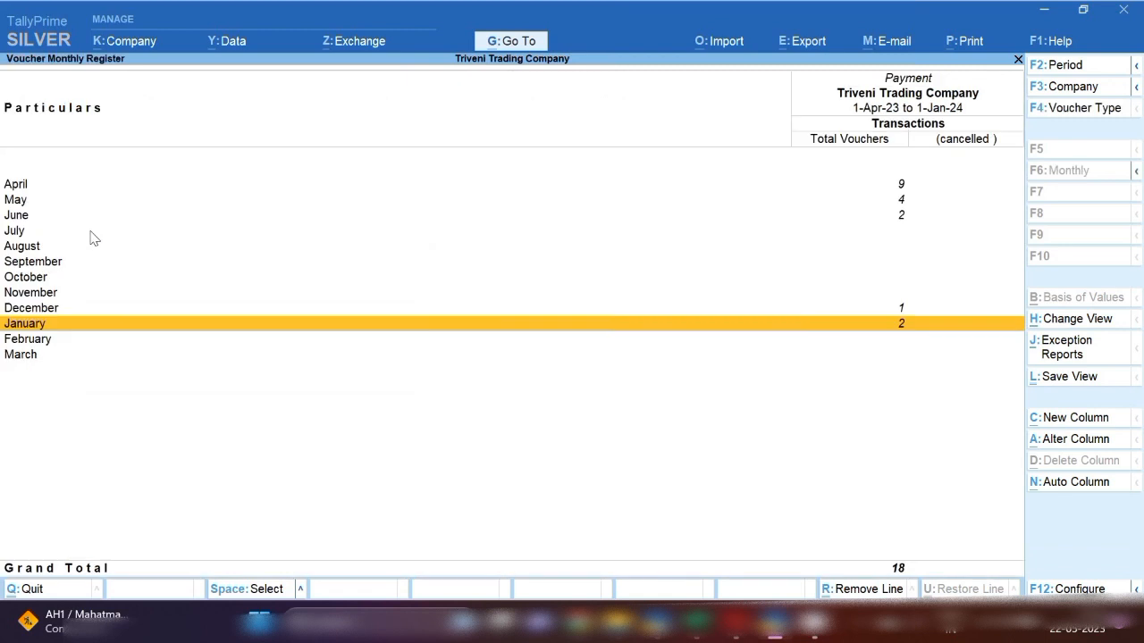
Open the April list of payment vouchers in Triveni Trading Company
key("Up")
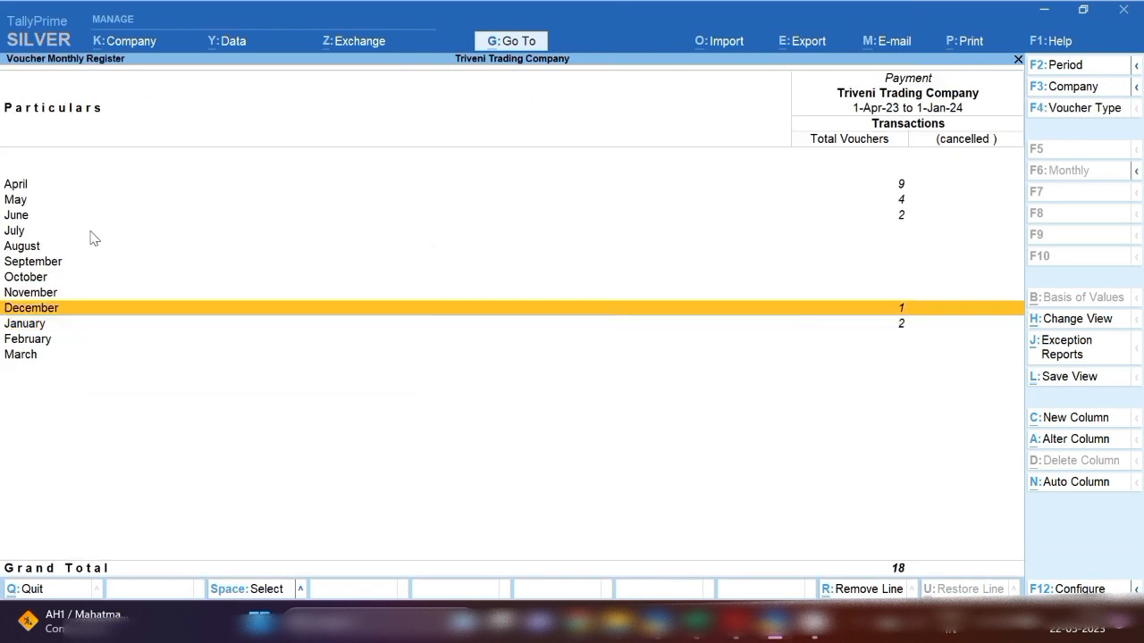
key("Up")
key("Up")
key("Up")
key("Up")
key("Up")
key("Up")
key("Up")
key("Up")
key("Return")
Review the 1-Apr-23 payment voucher to Suman Trading Co., and return to the Statements of Accounts menu without saving changes
key("Down")
key("Down")
key("Down")
key("Down")
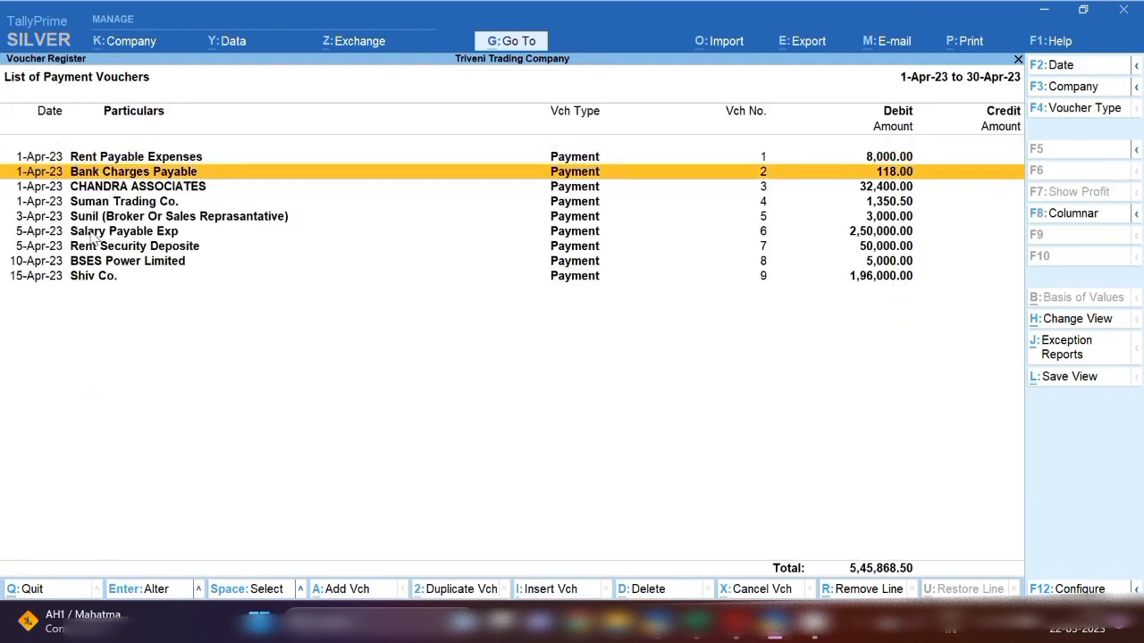
key("Up")
key("Return")
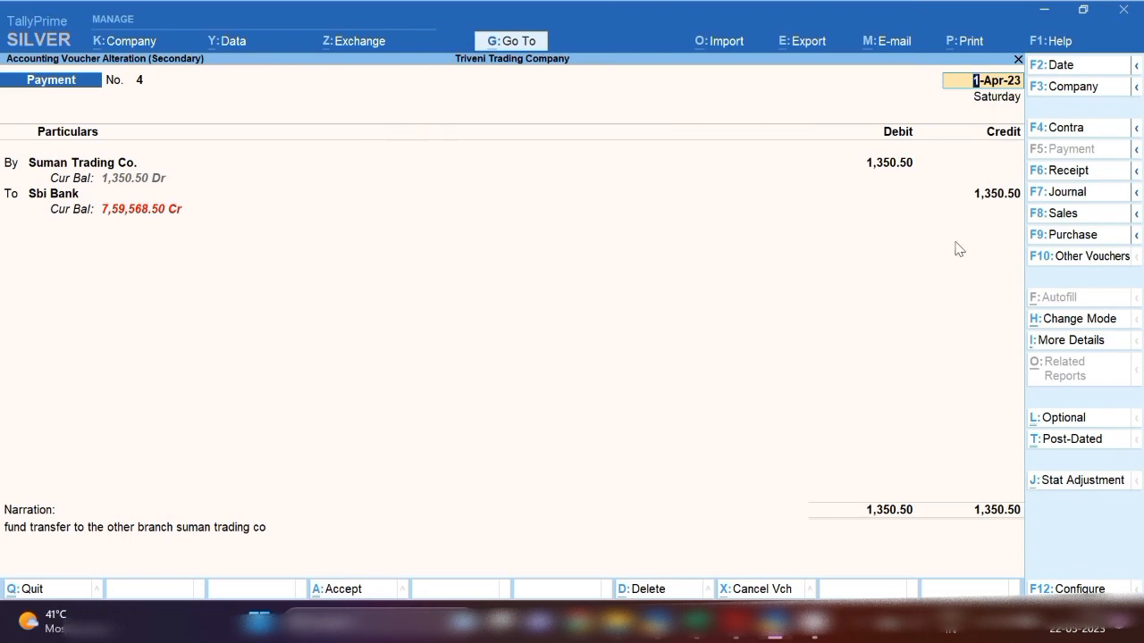
key("BackSpace")
key("Escape")
key("Escape")
key("Escape")
key("Escape")
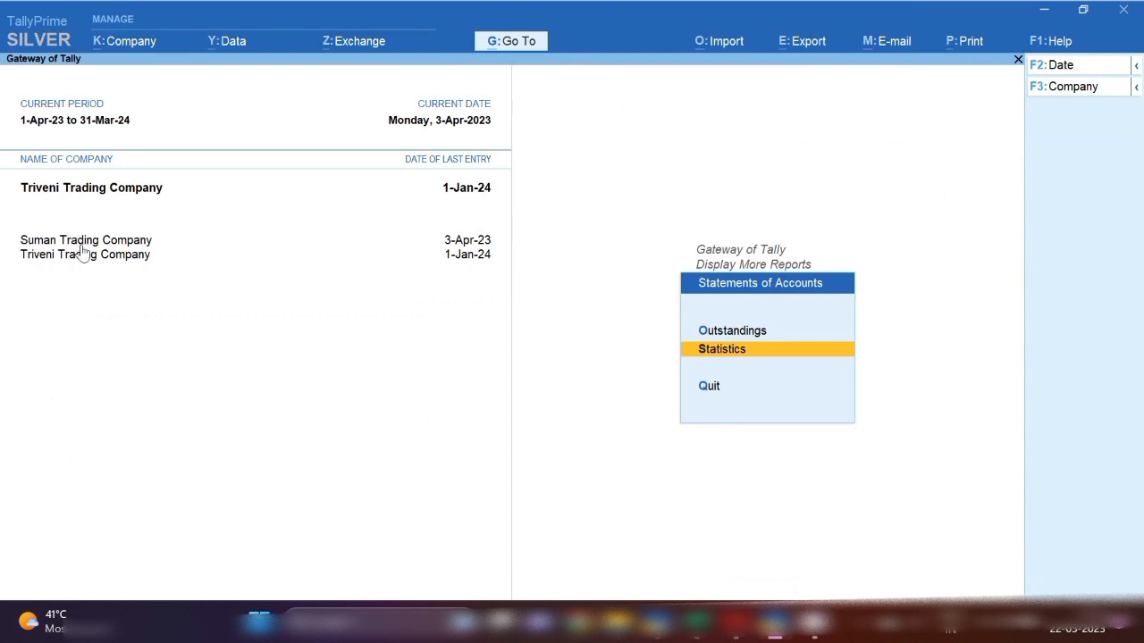
Switch to Suman Trading Company and check its receipt vouchers through the Statistics report
left_click(81, 240)
key("Return")
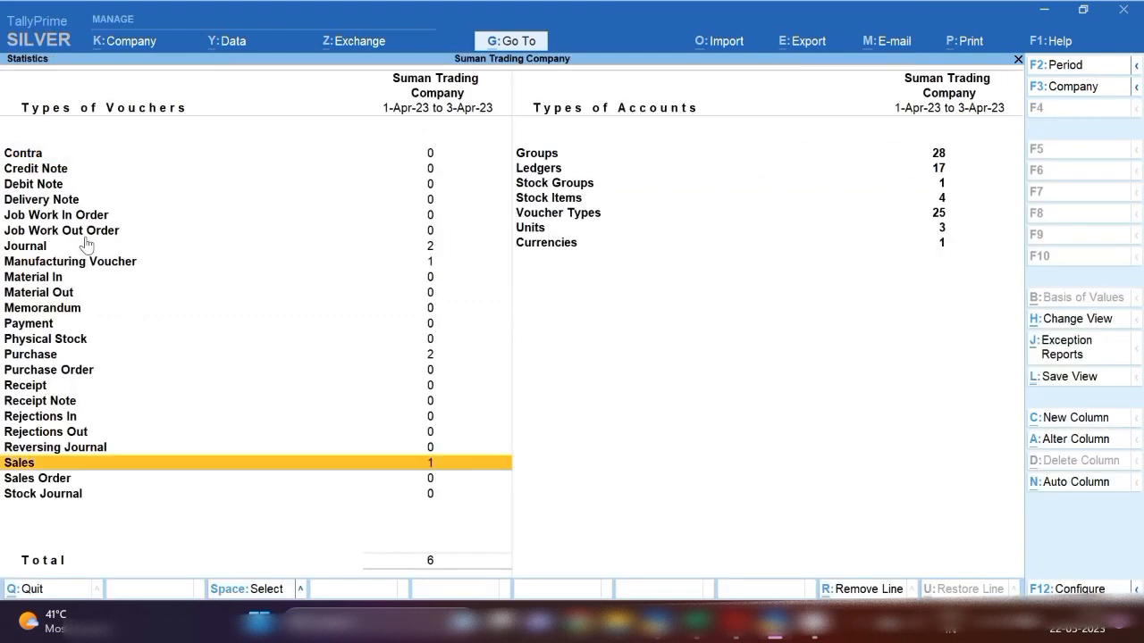
key("Up")
key("Up")
key("Up")
key("Up")
key("Up")
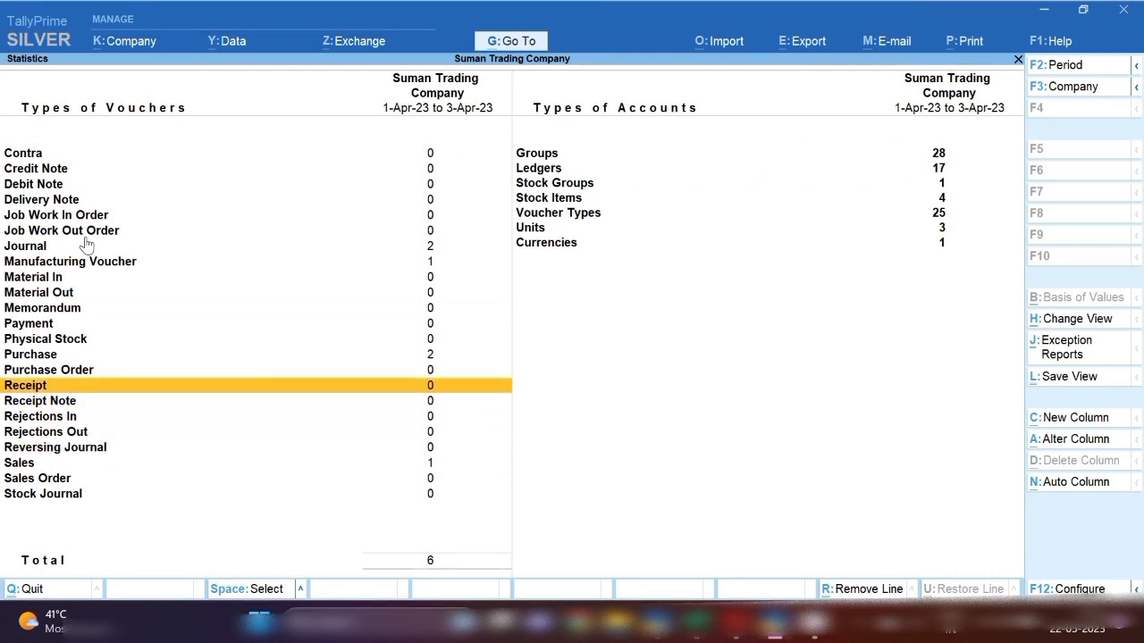
key("Return")
key("Escape")
Open Suman Trading Company's April list of journal vouchers from the Statistics report
key("Up")
key("Up")
key("Up")
key("Up")
key("Down")
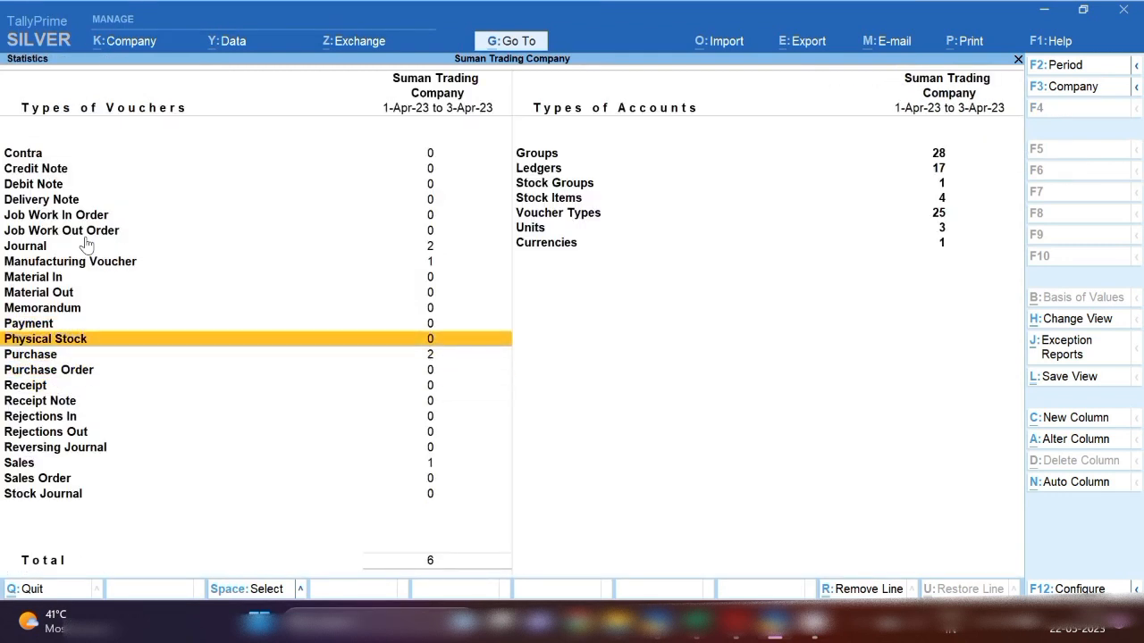
key("Down")
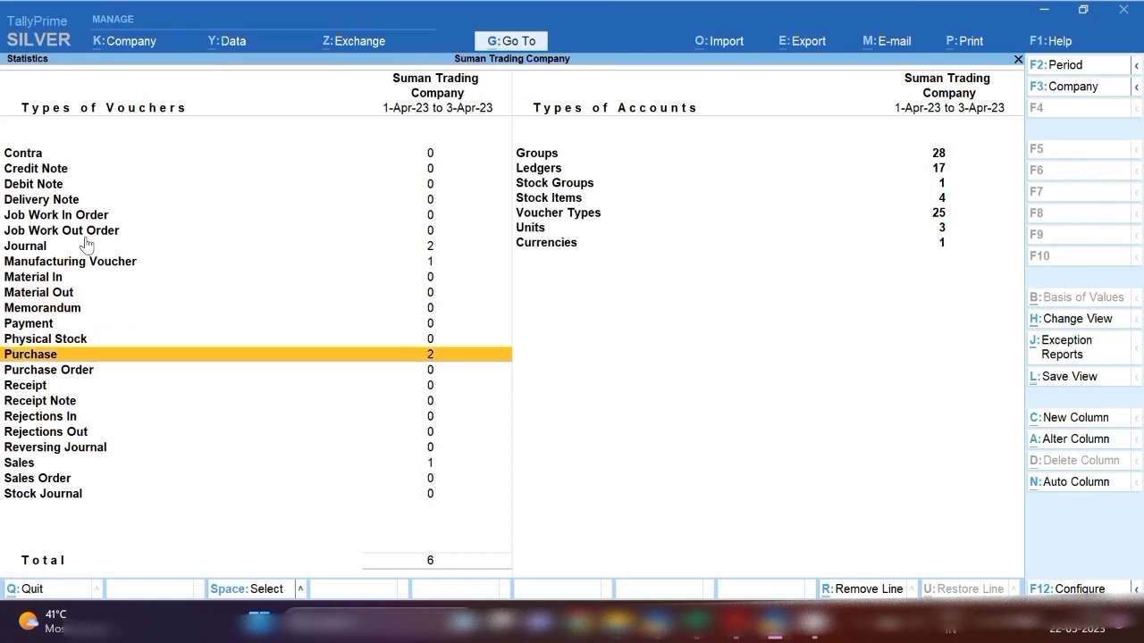
key("Up")
key("Up")
key("Up")
key("Up")
key("Up")
key("Up")
key("Up")
key("Up")
key("Down")
key("Return")
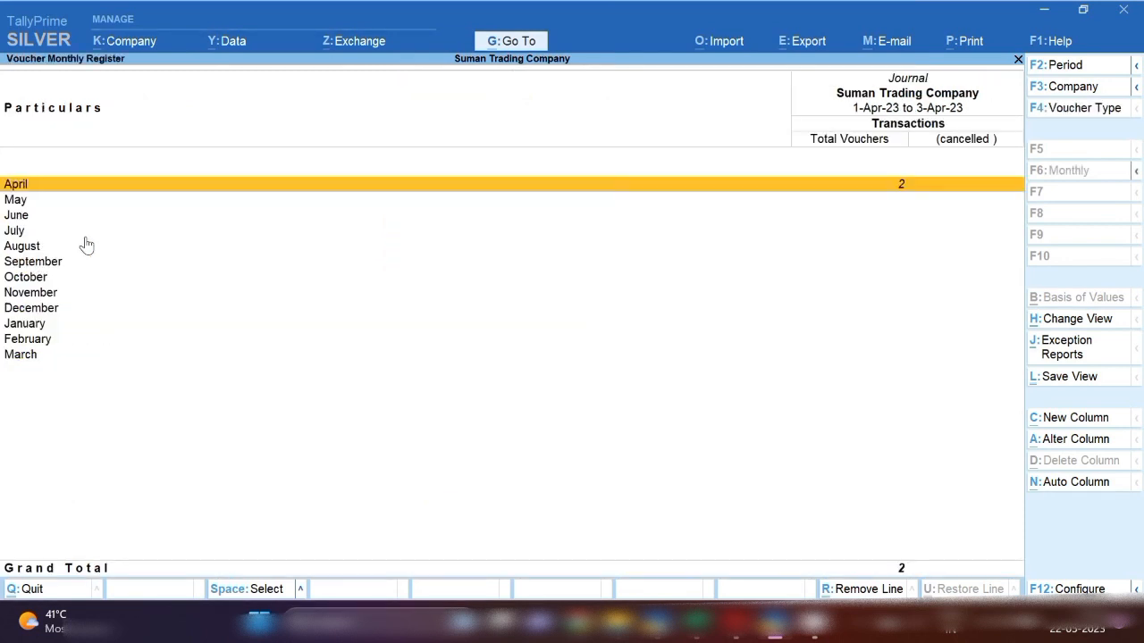
key("Return")
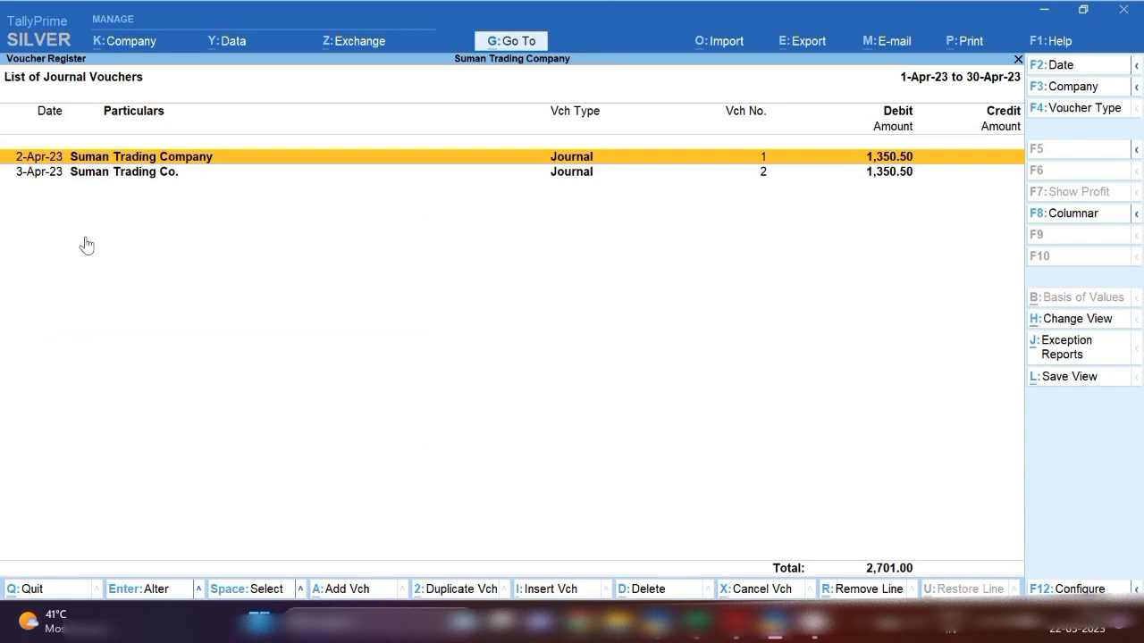
Review the 2-Apr-23 journal voucher, leave it without saving, and open the 3-Apr-23 journal voucher
key("Return")
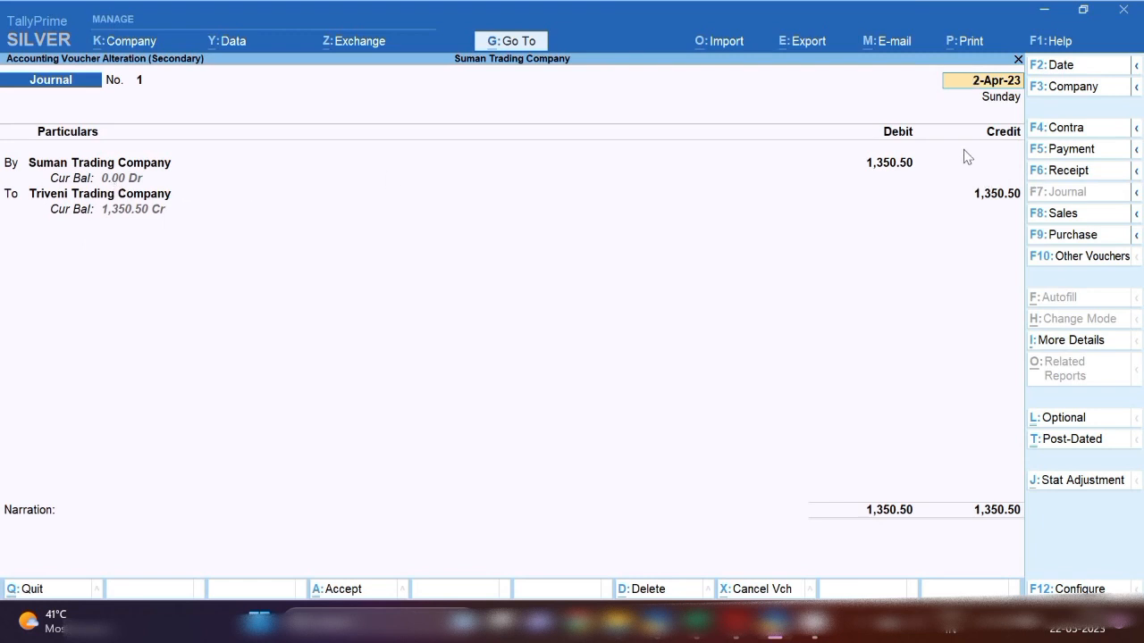
key("BackSpace")
key("Escape")
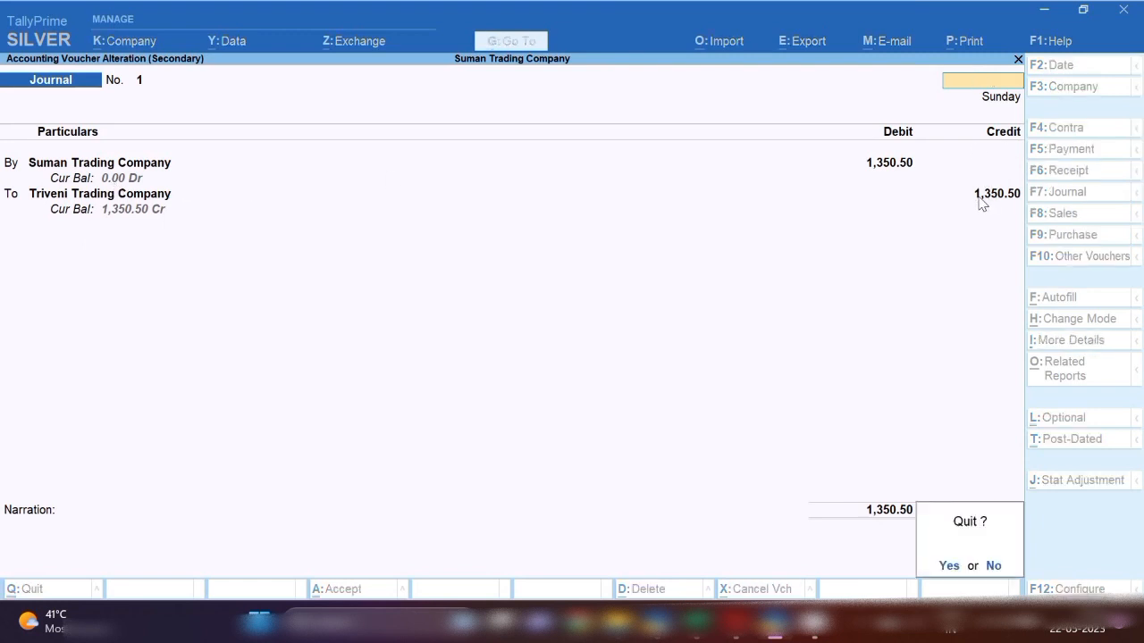
key("y")
key("Down")
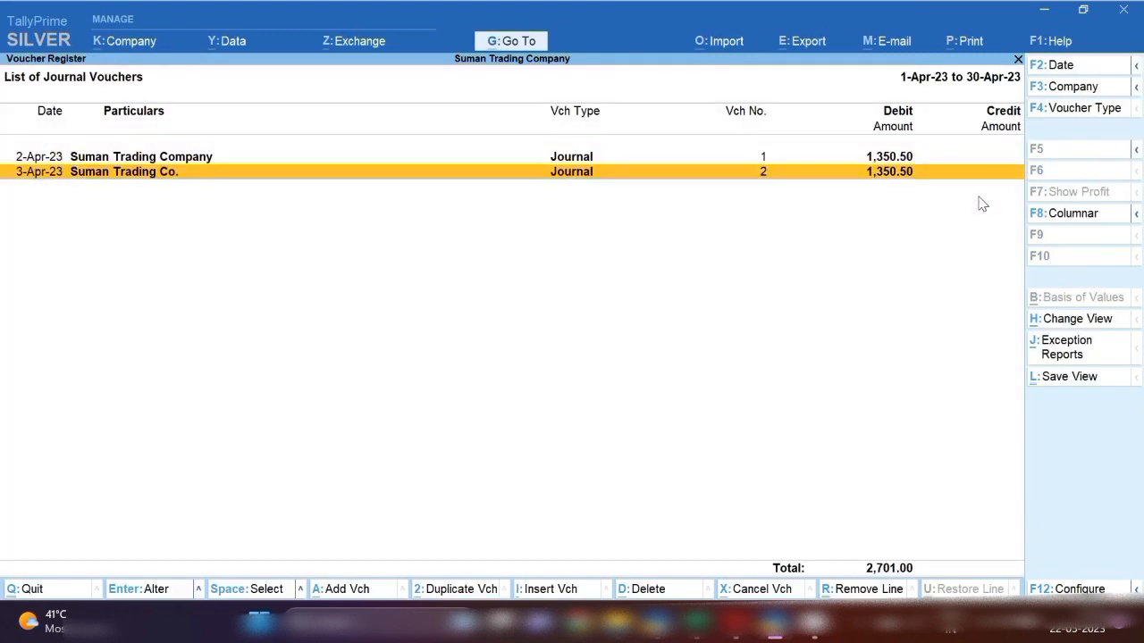
key("Return")
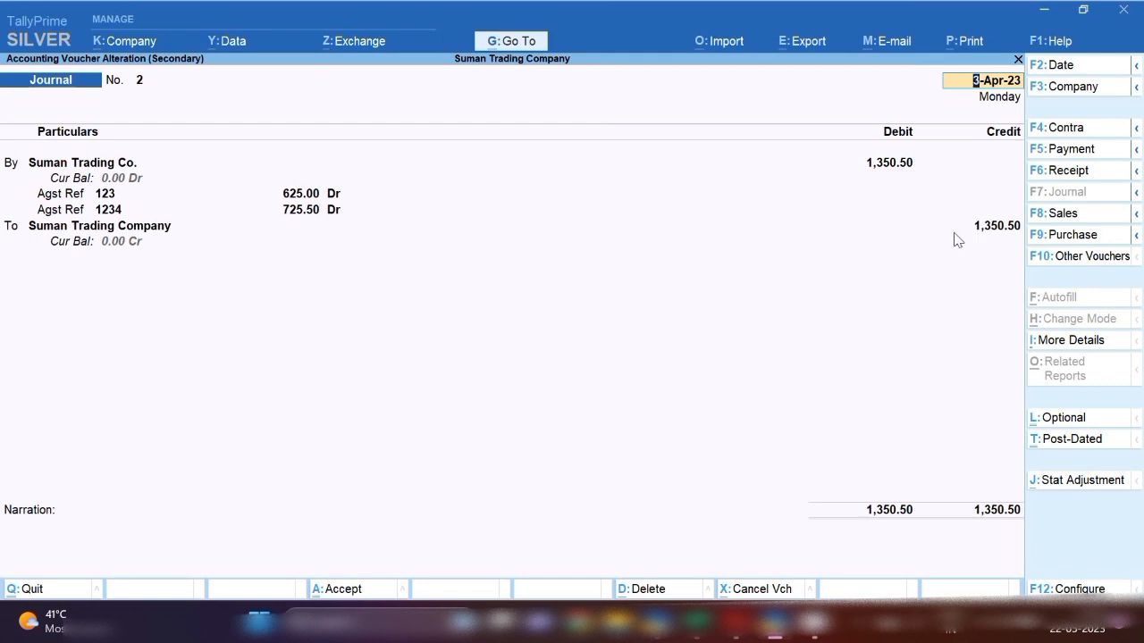
Bring up the ledger selection for the Ledger Vouchers report in Suman Trading Company
left_click(514, 41)
key("Down")
key("Down")
key("Down")
key("Down")
key("Down")
key("Down")
key("Down")
key("Down")
key("Down")
key("Down")
key("Down")
key("Down")
key("Down")
key("Down")
key("Down")
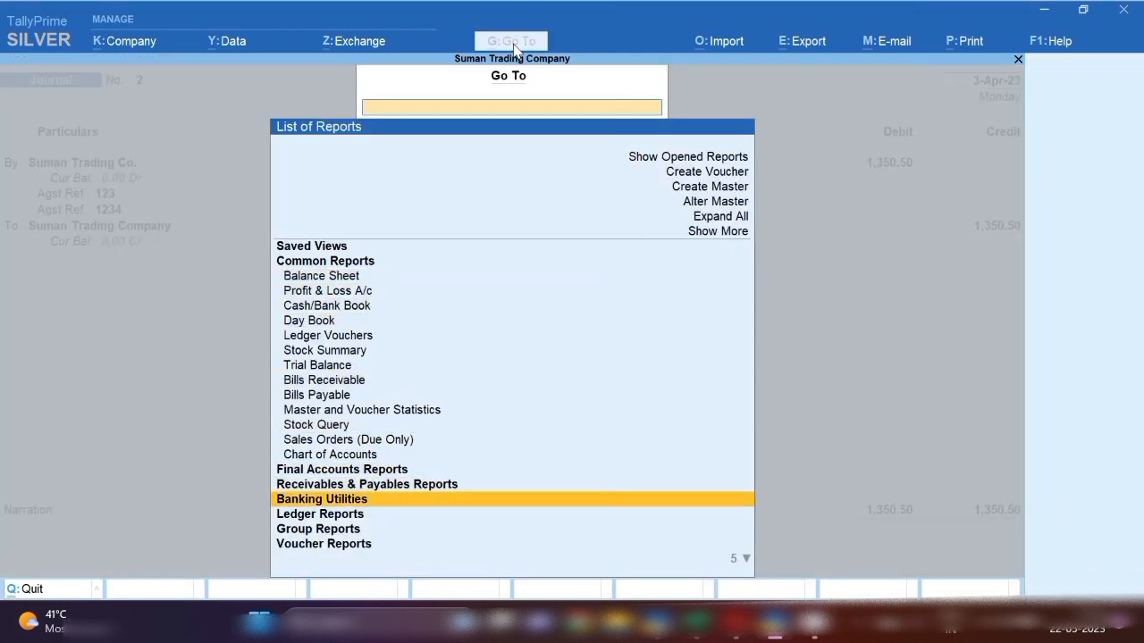
key("Down")
key("Return")
key("Return")
Display the vouchers of the Suman Trading Company ledger and select the 3-Apr-23 journal entry
type("Su")
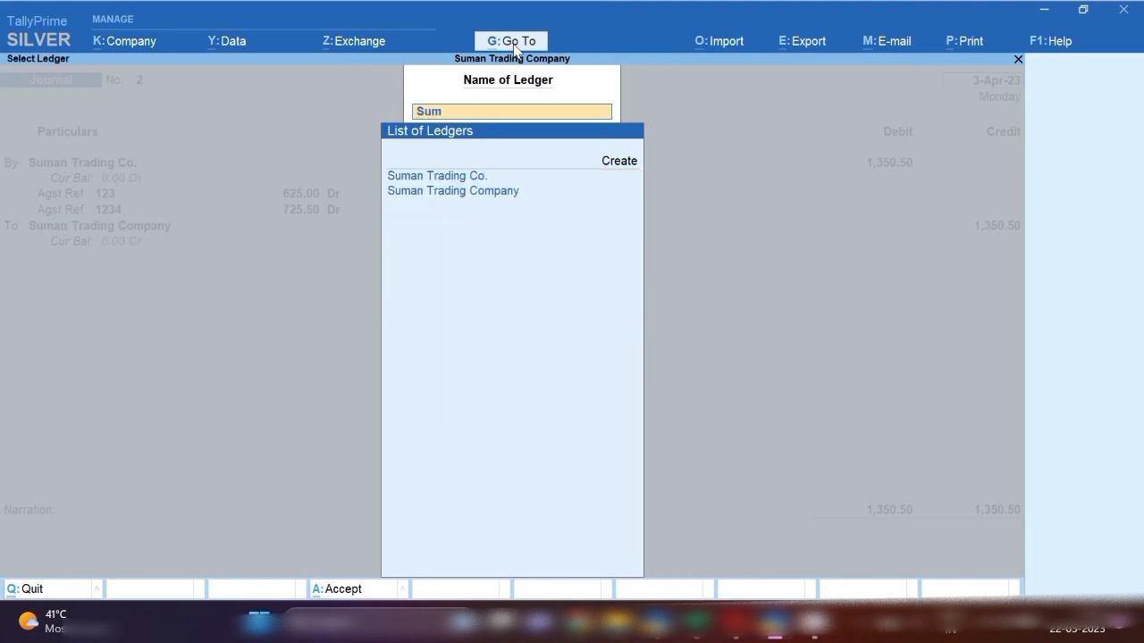
type("m")
key("Down")
key("Return")
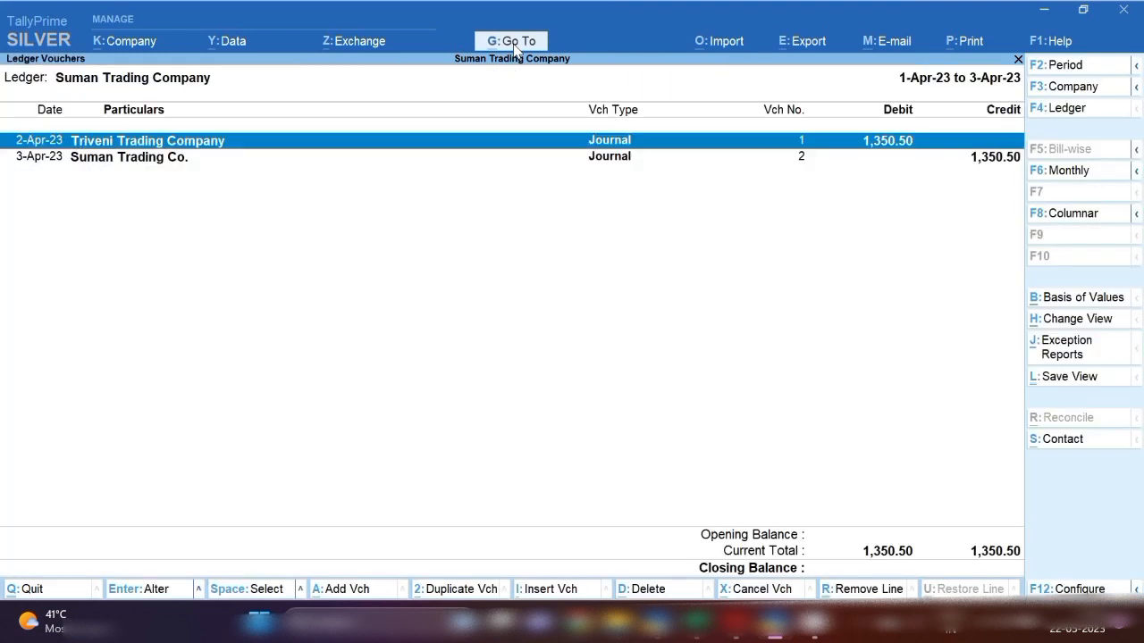
left_click(455, 159)
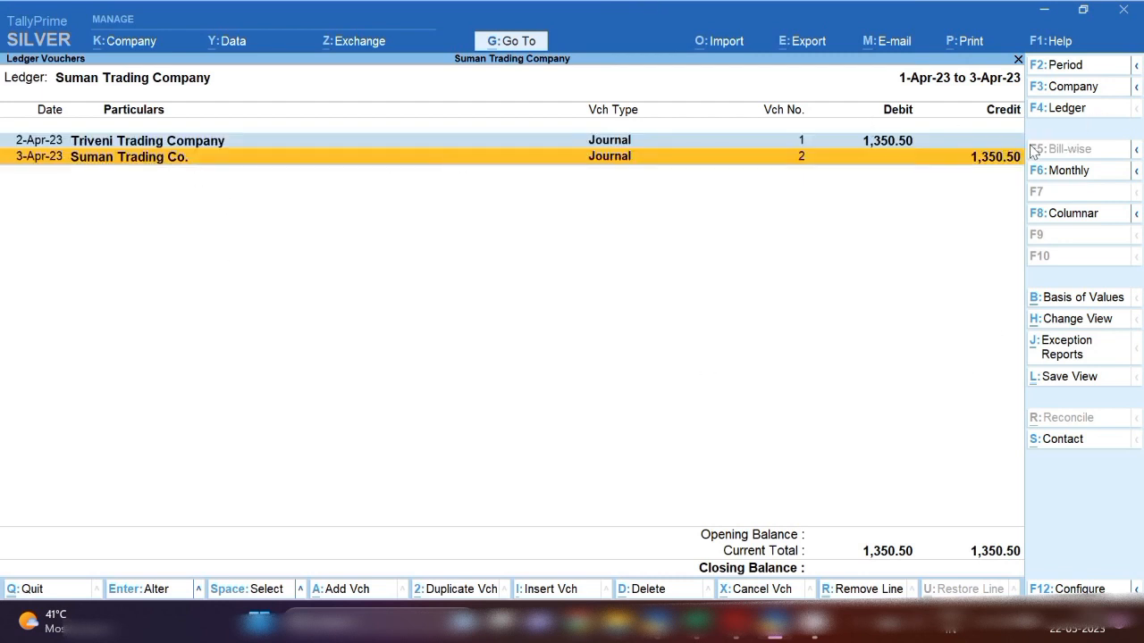